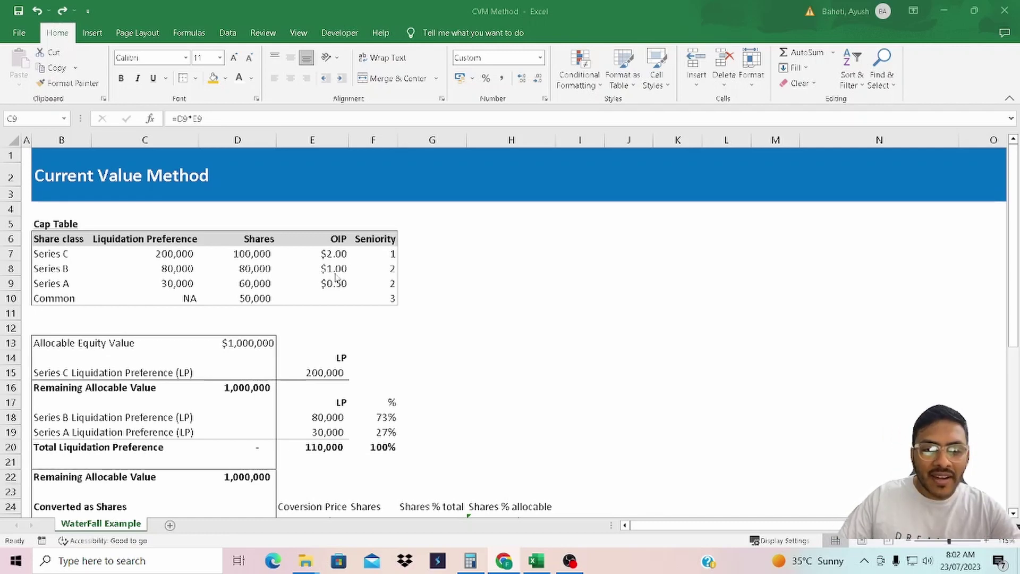
- Examine the cap table's share classes, seniority ranks and Series C liquidation preference formula, plus the allocable equity value
{"action": "left_click", "coordinate": [160, 283]}
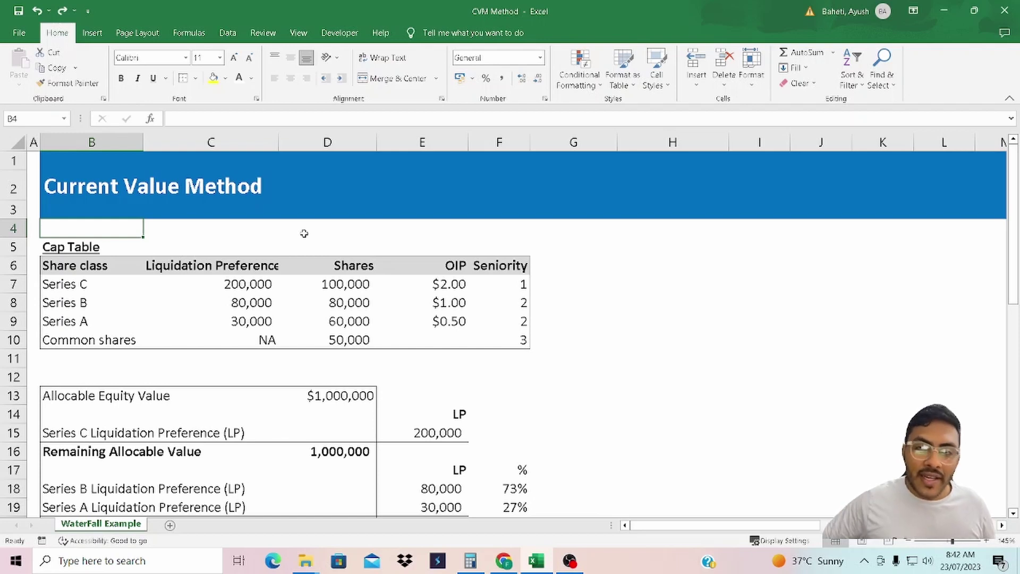
{"action": "left_click", "coordinate": [66, 301]}
{"action": "left_click", "coordinate": [68, 320]}
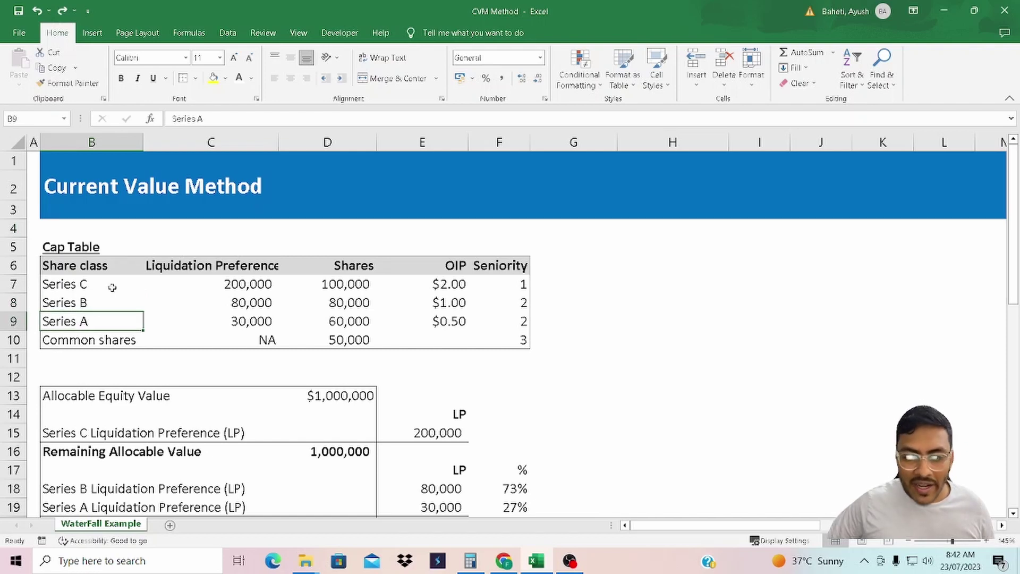
{"action": "left_click_drag", "start_coordinate": [521, 304], "coordinate": [520, 319]}
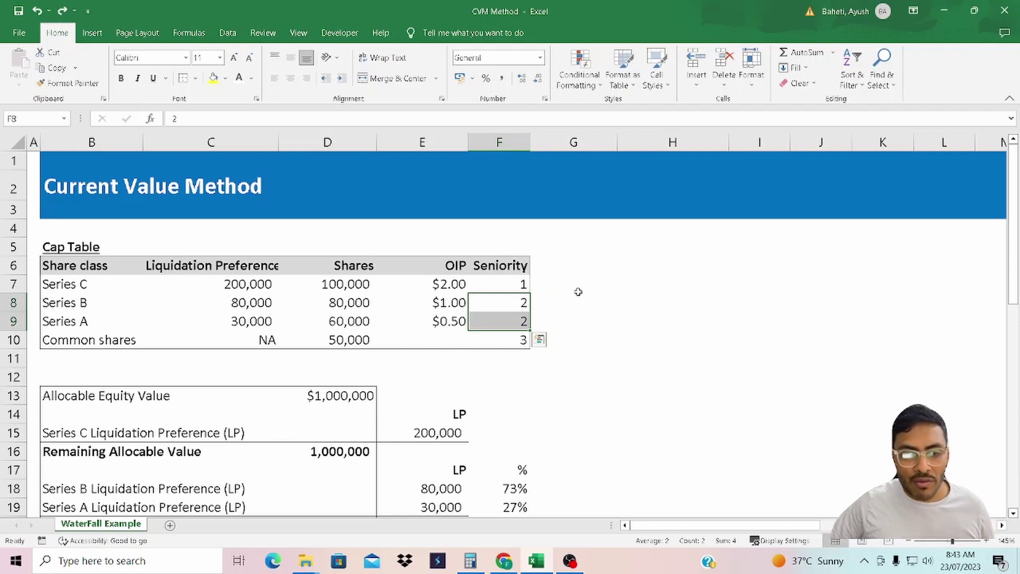
{"action": "left_click", "coordinate": [232, 284]}
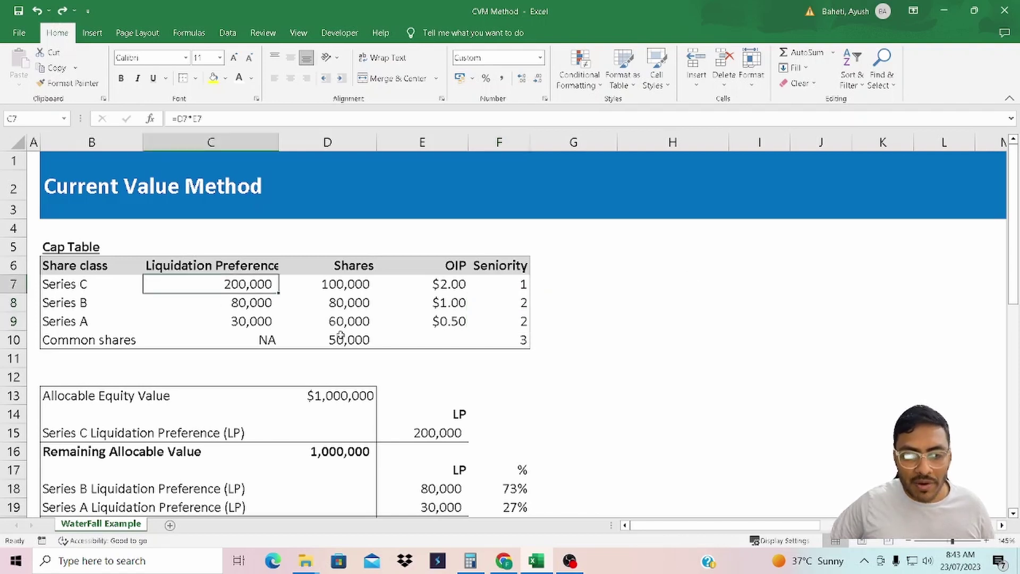
{"action": "type", "text": "=D7*E7"}
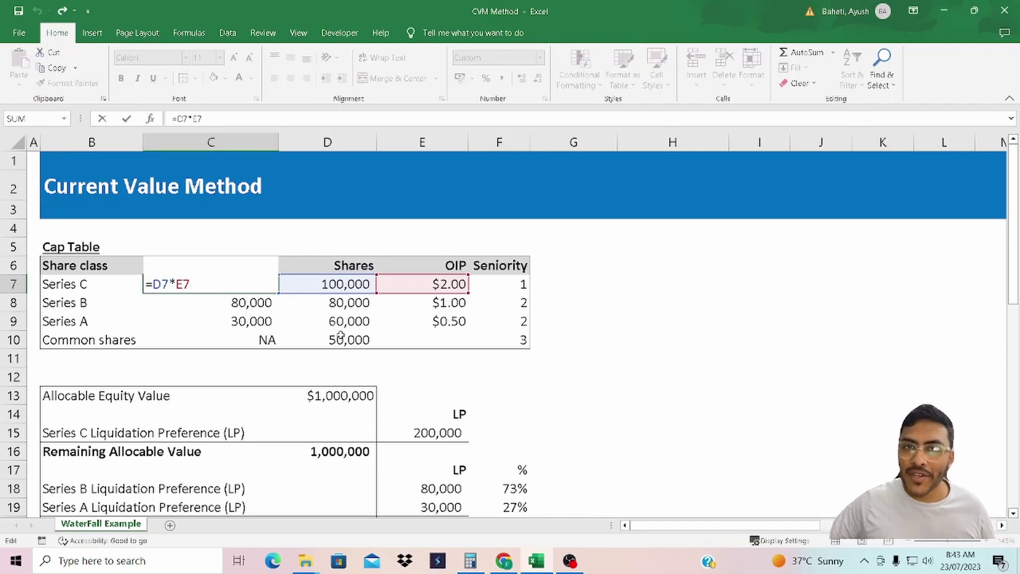
{"action": "key", "text": "ctrl+Return"}
{"action": "scroll", "coordinate": [342, 340], "scroll_direction": "down", "scroll_amount": 3}
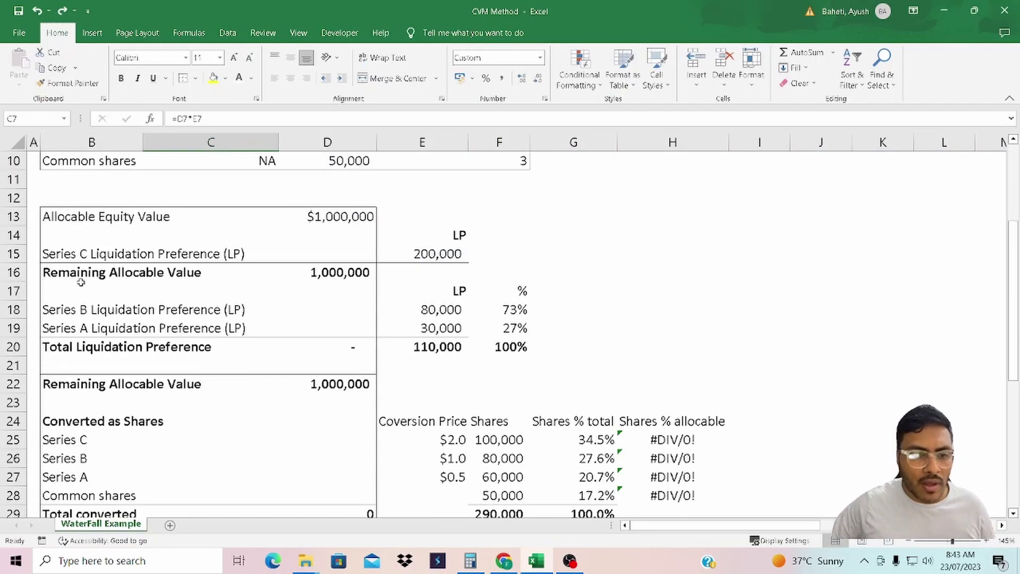
{"action": "left_click", "coordinate": [128, 218]}
{"action": "left_click", "coordinate": [317, 217]}
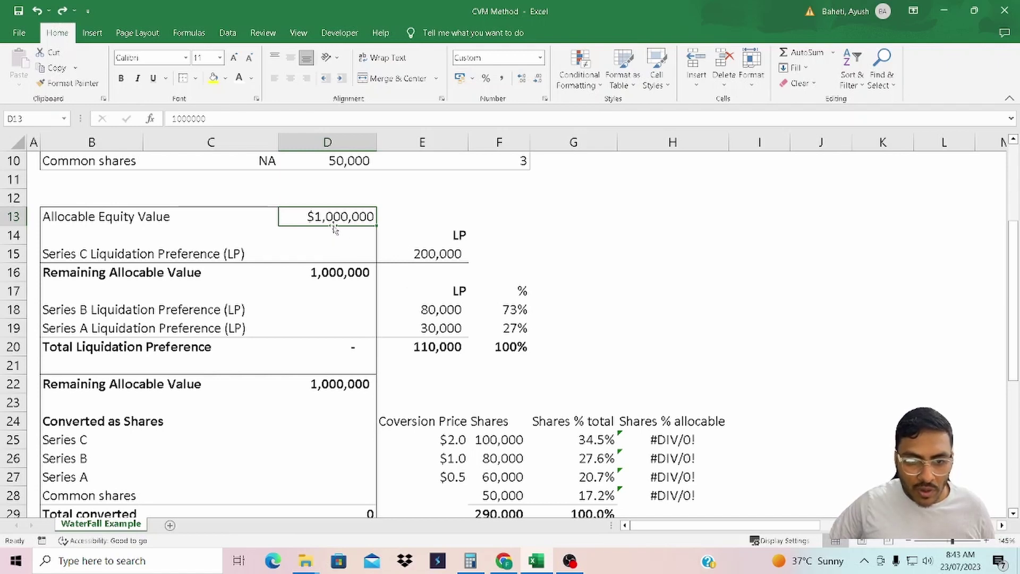
- Link the Series C liquidation preference payout in D15 to its LP amount with =E15
{"action": "left_click", "coordinate": [330, 255]}
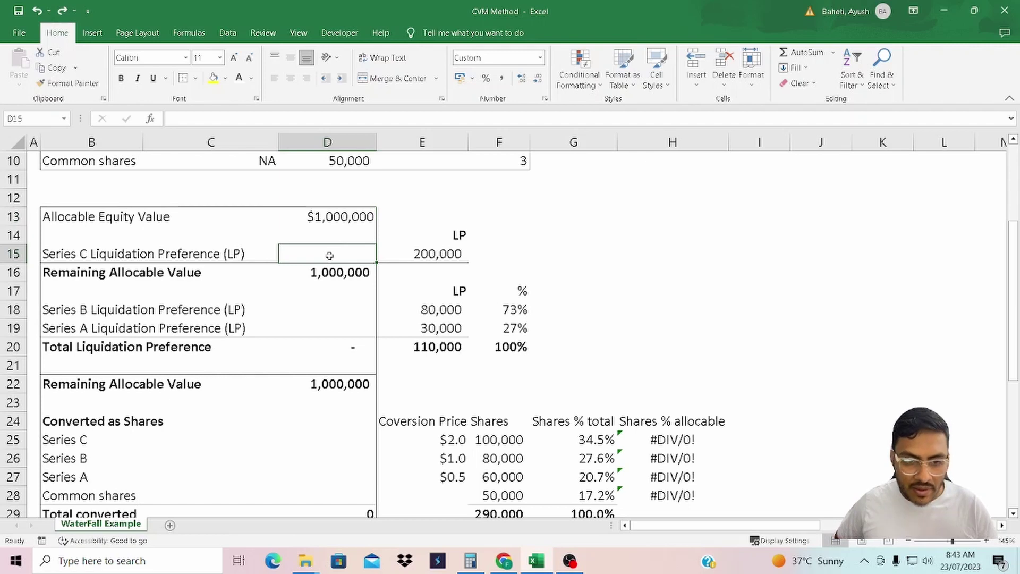
{"action": "type", "text": "="}
{"action": "key", "text": "Right"}
{"action": "key", "text": "Right"}
{"action": "key", "text": "Left"}
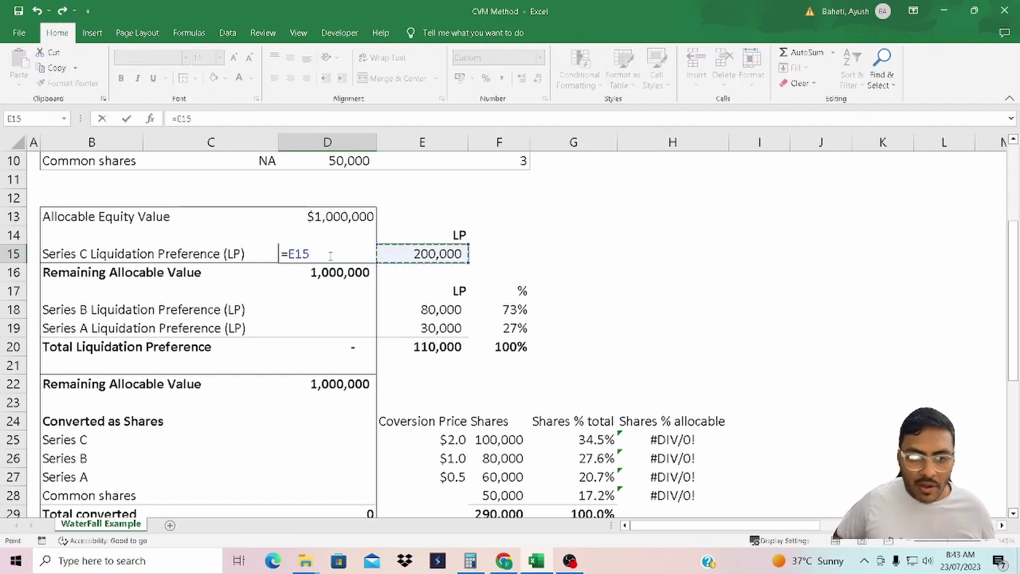
{"action": "key", "text": "Return"}
{"action": "key", "text": "Up"}
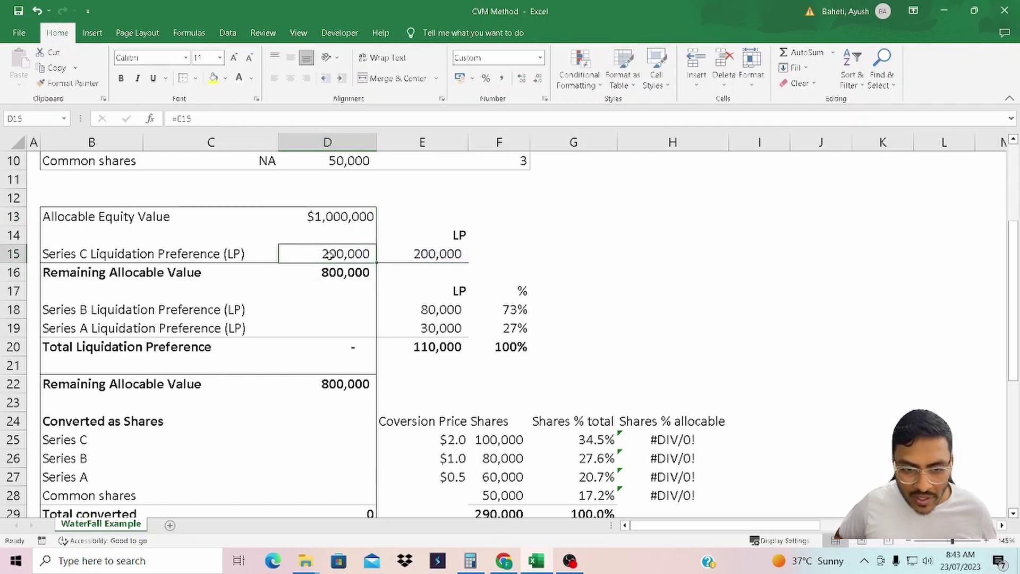
- Link the Series B and Series A liquidation preference payouts in D18 and D19 to their LP amounts with =E18 and =E19
{"action": "key", "text": "Down"}
{"action": "key", "text": "Down"}
{"action": "key", "text": "Down"}
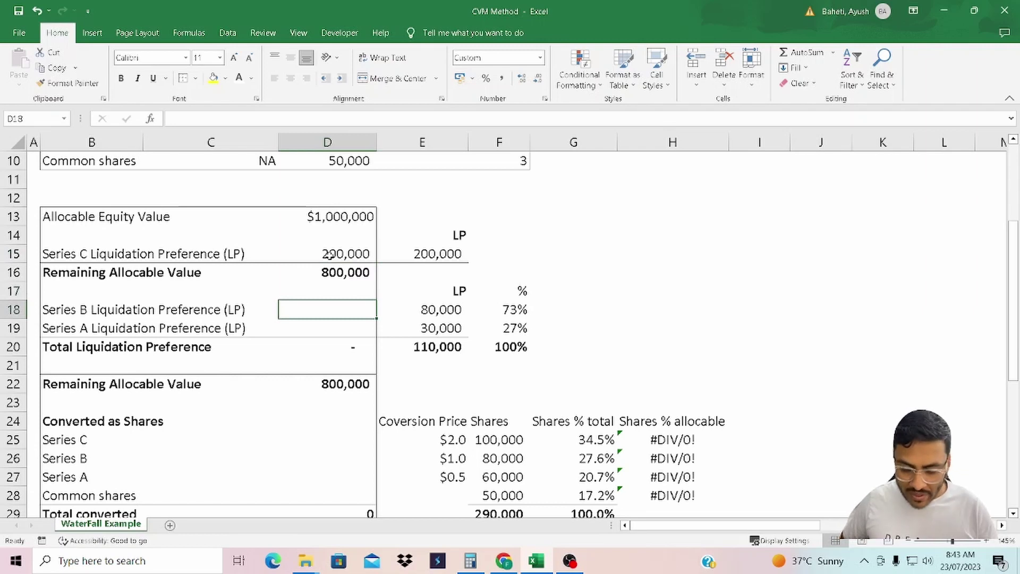
{"action": "type", "text": "="}
{"action": "key", "text": "Right"}
{"action": "key", "text": "Return"}
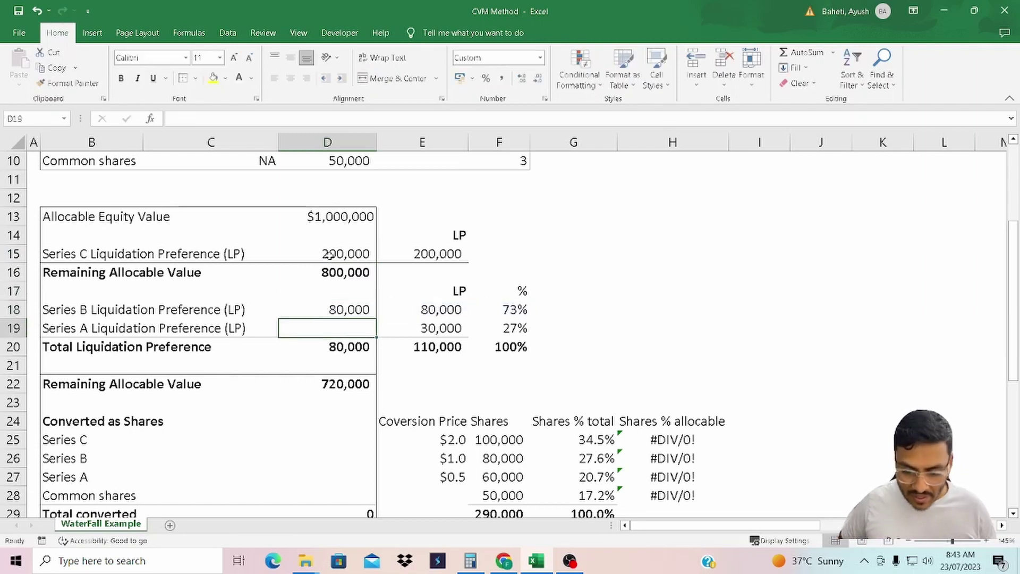
{"action": "type", "text": "="}
{"action": "key", "text": "Right"}
{"action": "key", "text": "Return"}
{"action": "key", "text": "Up"}
{"action": "key", "text": "Up"}
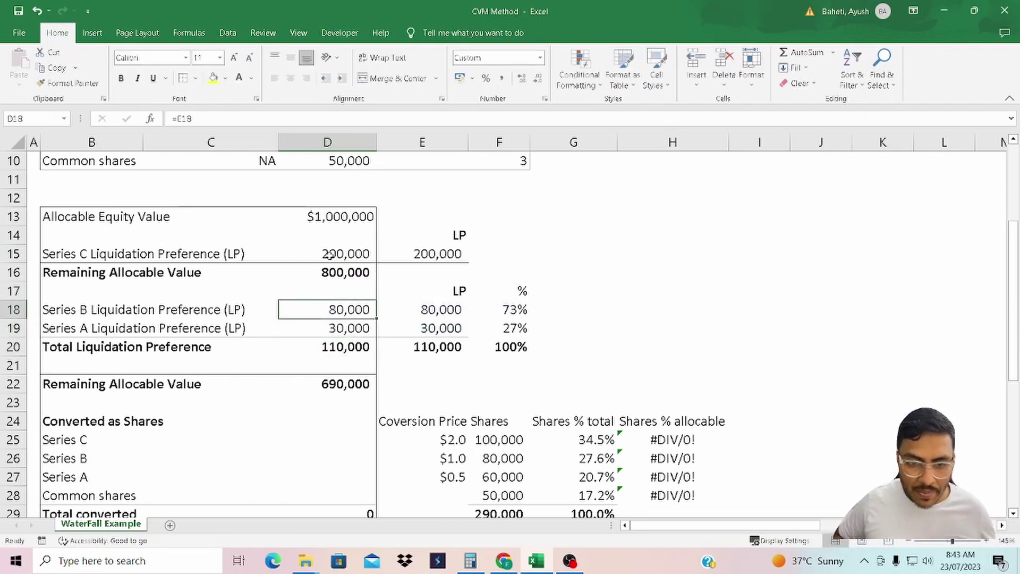
- Fill the Series C, Series B and Series A payout cells D15 and D18:D19 with yellow
{"action": "left_click", "coordinate": [339, 257]}
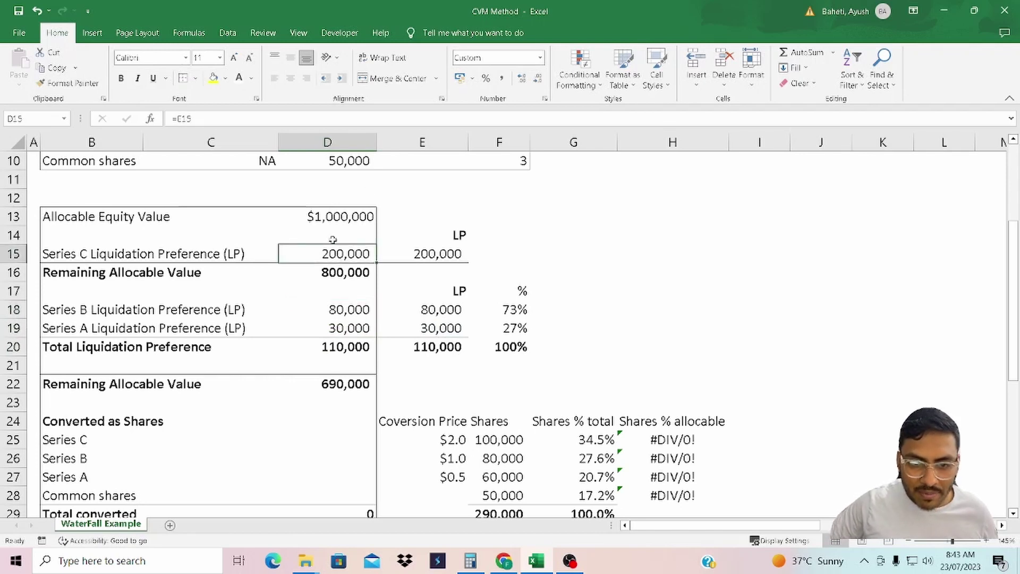
{"action": "left_click", "coordinate": [213, 78]}
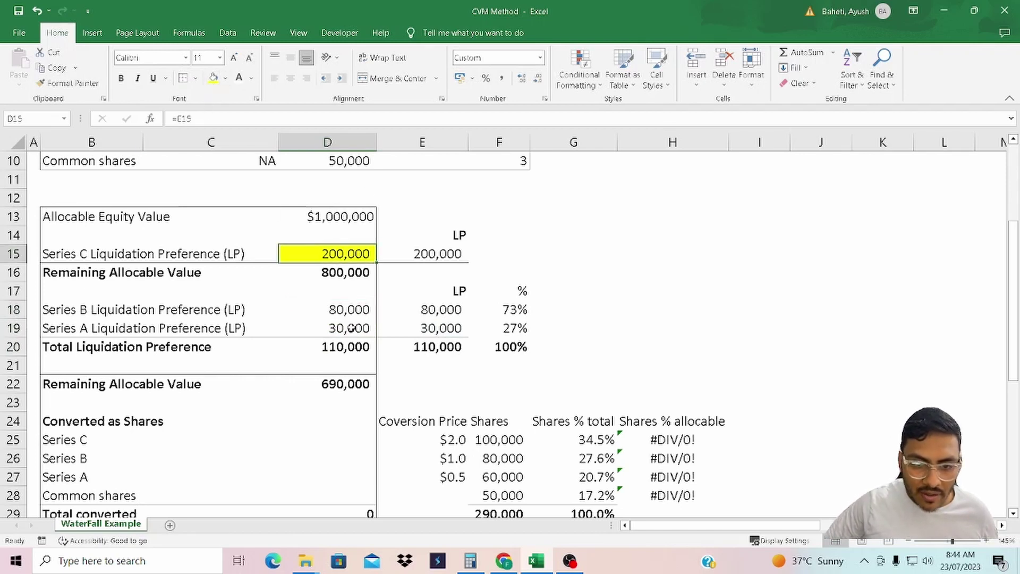
{"action": "left_click_drag", "start_coordinate": [348, 309], "coordinate": [346, 327]}
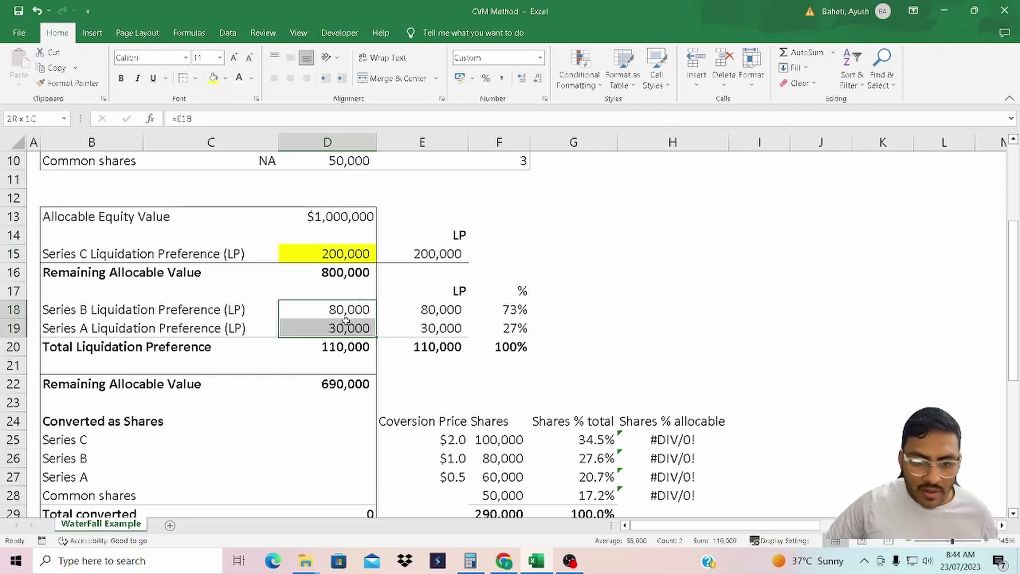
{"action": "left_click", "coordinate": [213, 78]}
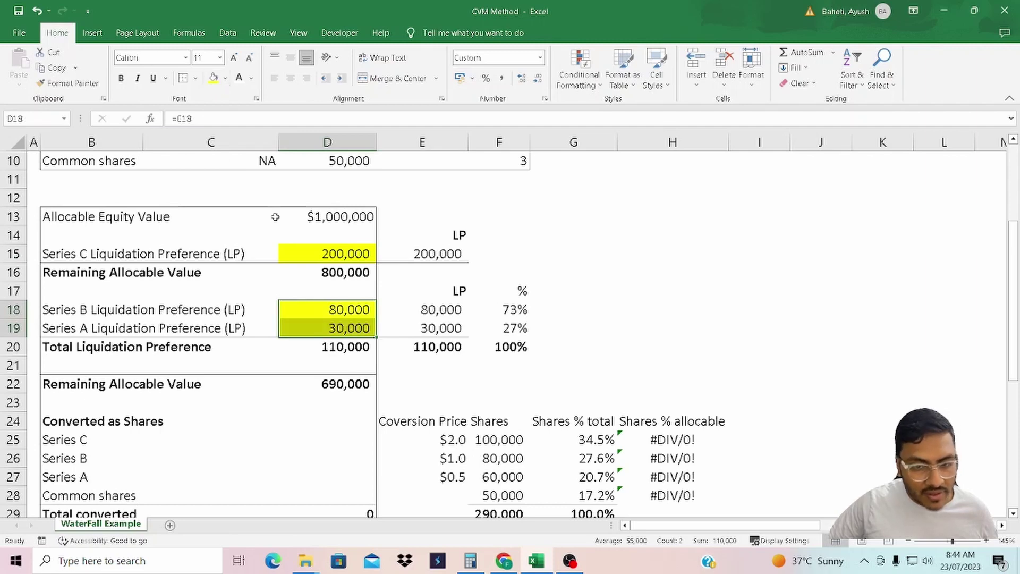
- Examine the total liquidation preference, the remaining allocable value formula in D22, and the preferred classes under Converted as Shares
{"action": "left_click", "coordinate": [352, 348]}
{"action": "scroll", "coordinate": [369, 396], "scroll_direction": "down", "scroll_amount": 1}
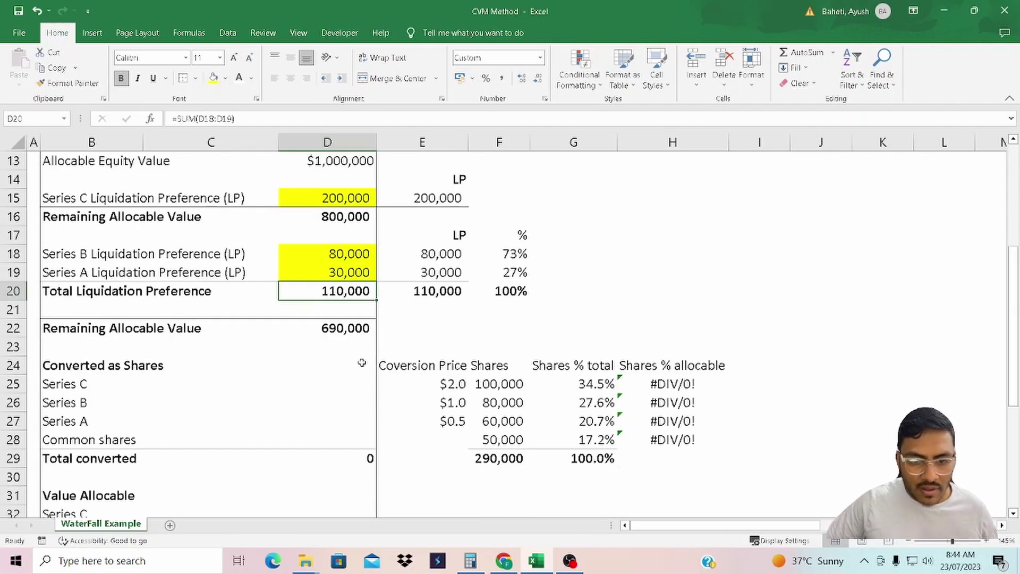
{"action": "left_click", "coordinate": [345, 332]}
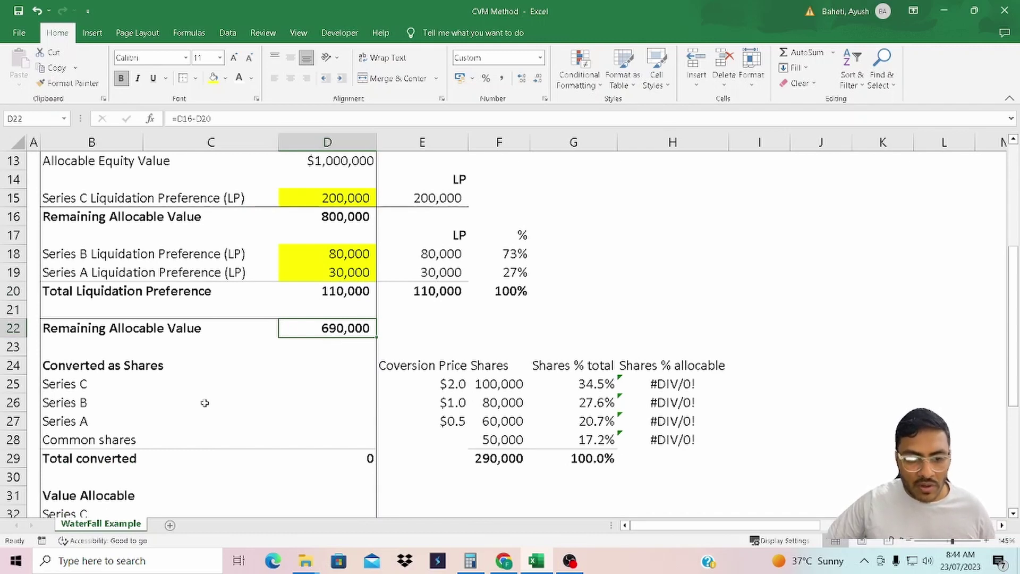
{"action": "key", "text": "F2"}
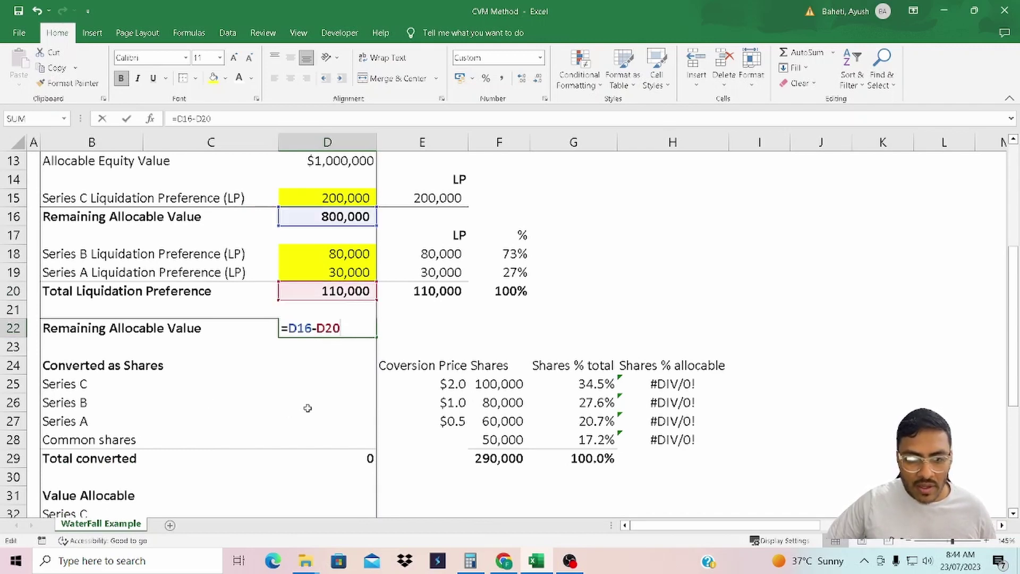
{"action": "scroll", "coordinate": [308, 408], "scroll_direction": "up", "scroll_amount": 1}
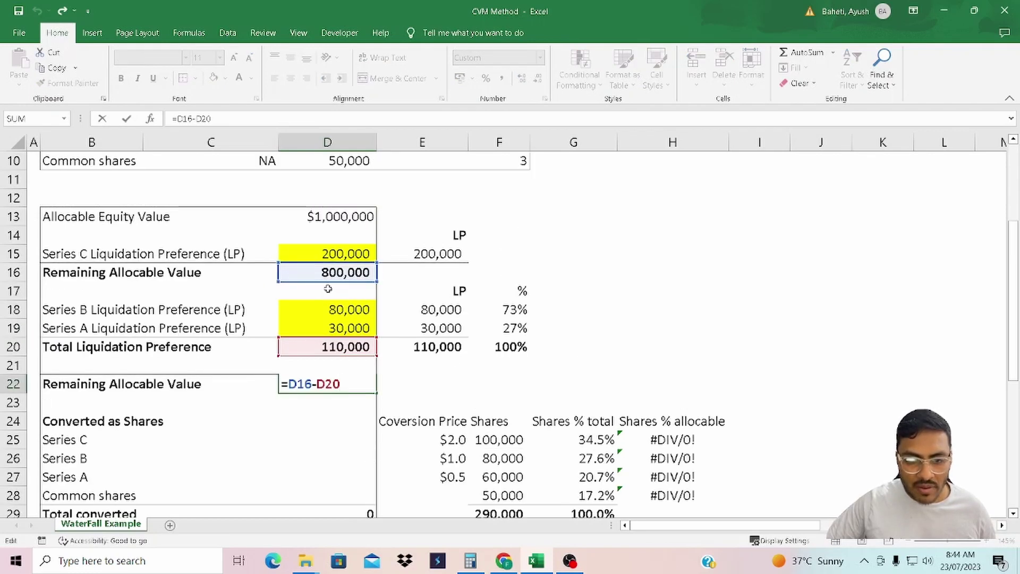
{"action": "scroll", "coordinate": [374, 353], "scroll_direction": "down", "scroll_amount": 1}
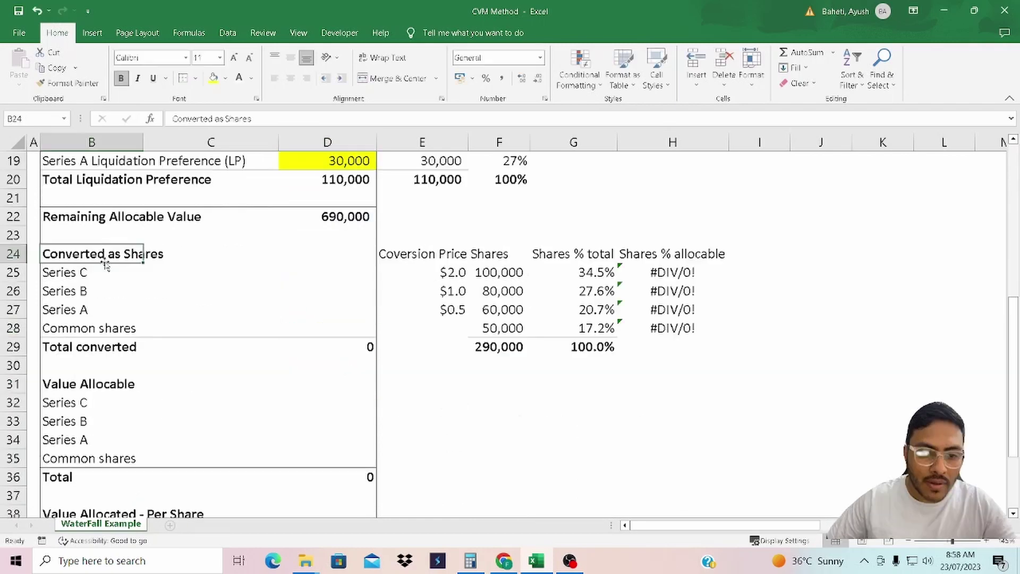
{"action": "scroll", "coordinate": [83, 291], "scroll_direction": "up", "scroll_amount": 2}
{"action": "scroll", "coordinate": [83, 291], "scroll_direction": "down", "scroll_amount": 2}
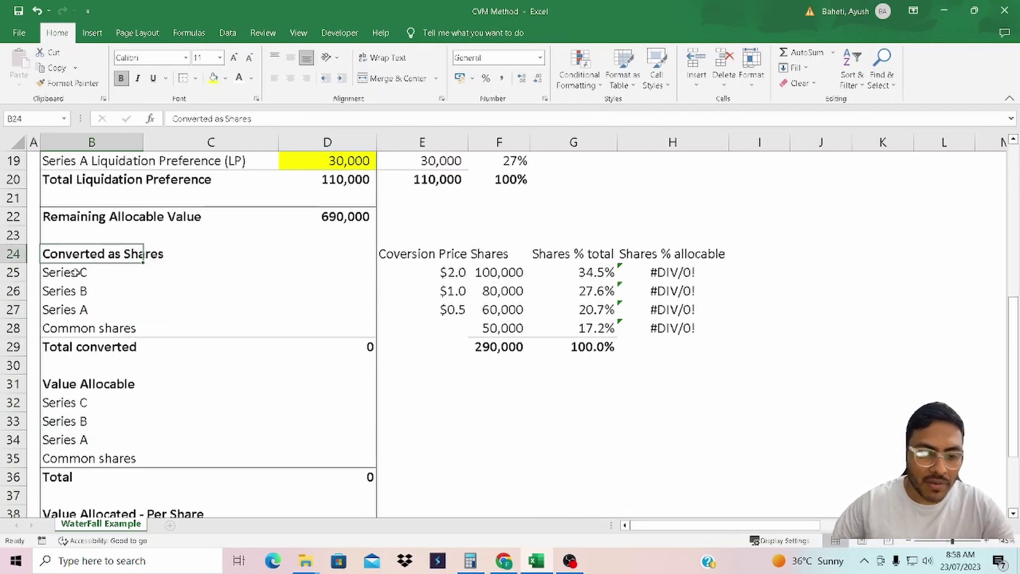
{"action": "left_click_drag", "start_coordinate": [75, 272], "coordinate": [64, 304]}
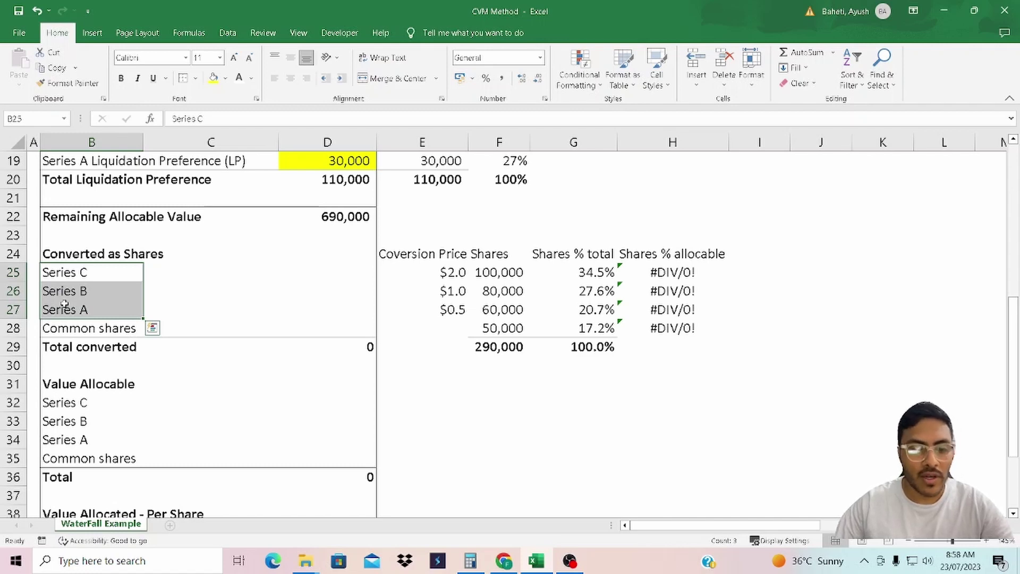
{"action": "left_click", "coordinate": [315, 275]}
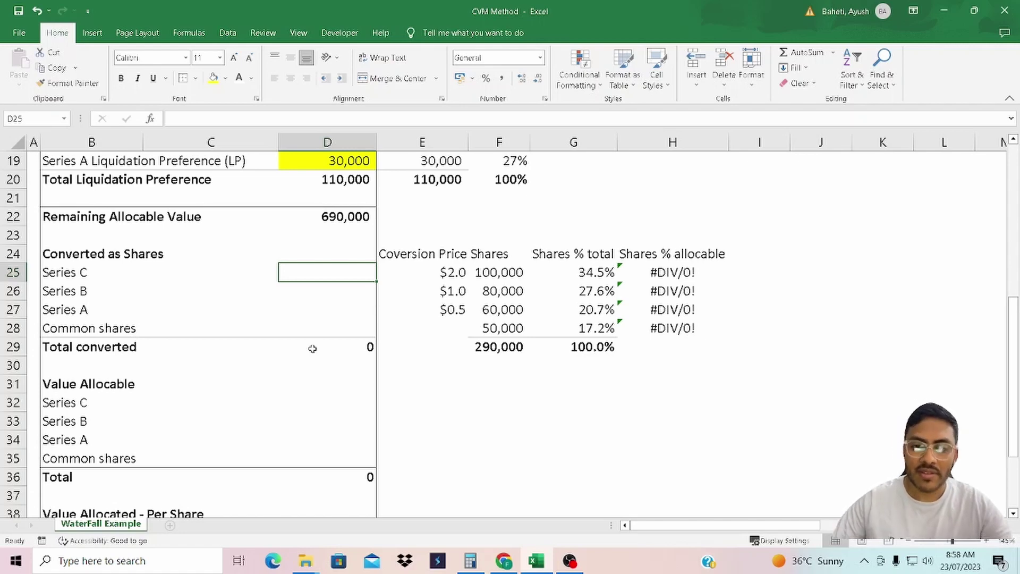
- Check the Series C LP link in E15 and enter 2.5 as the common shares' OIP in cap table cell E10
{"action": "scroll", "coordinate": [313, 349], "scroll_direction": "up", "scroll_amount": 1}
{"action": "scroll", "coordinate": [313, 349], "scroll_direction": "up", "scroll_amount": 2}
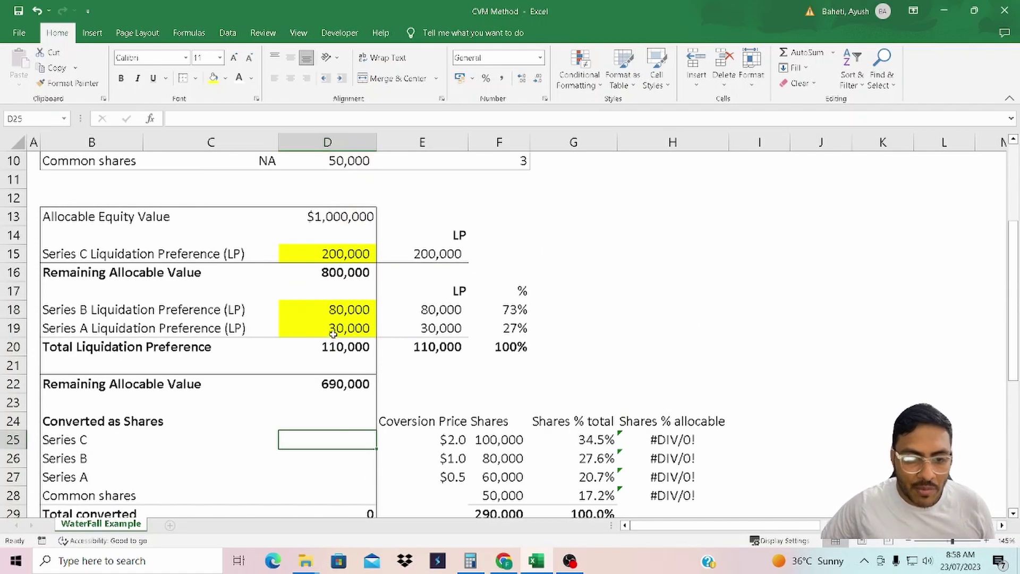
{"action": "scroll", "coordinate": [332, 302], "scroll_direction": "up", "scroll_amount": 2}
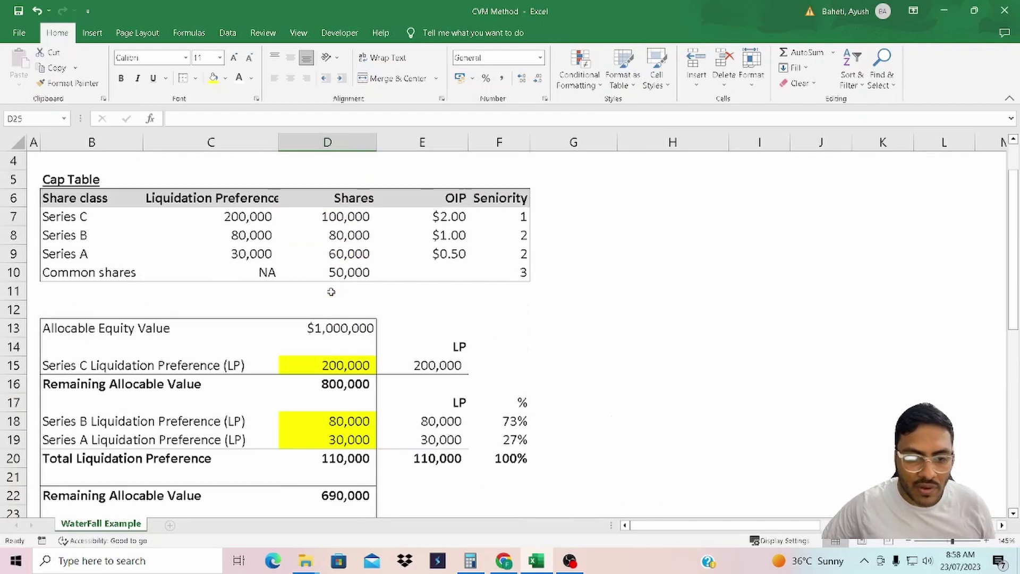
{"action": "left_click", "coordinate": [330, 364]}
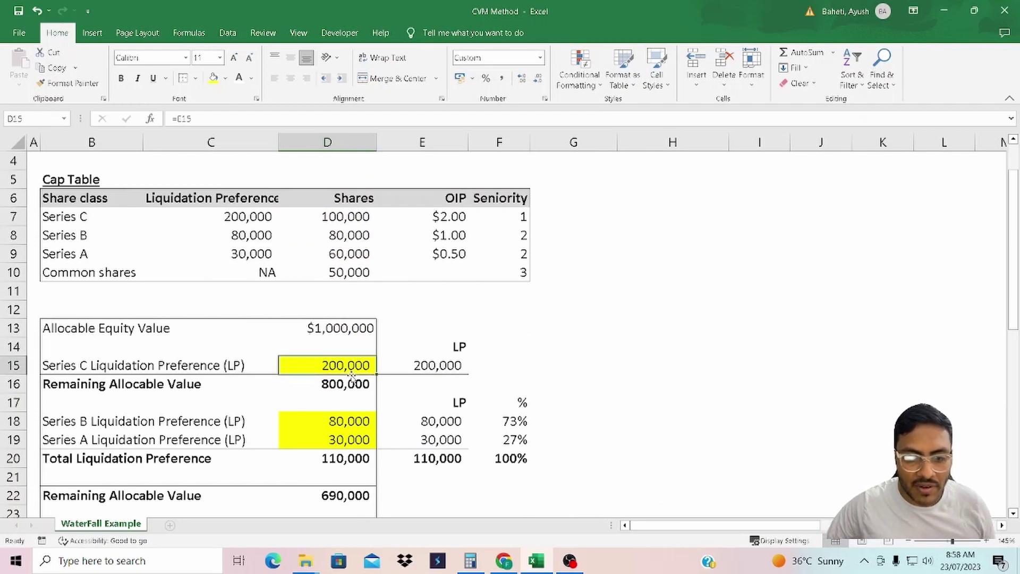
{"action": "left_click", "coordinate": [431, 365]}
{"action": "type", "text": "=C7"}
{"action": "scroll", "coordinate": [462, 369], "scroll_direction": "up", "scroll_amount": 1}
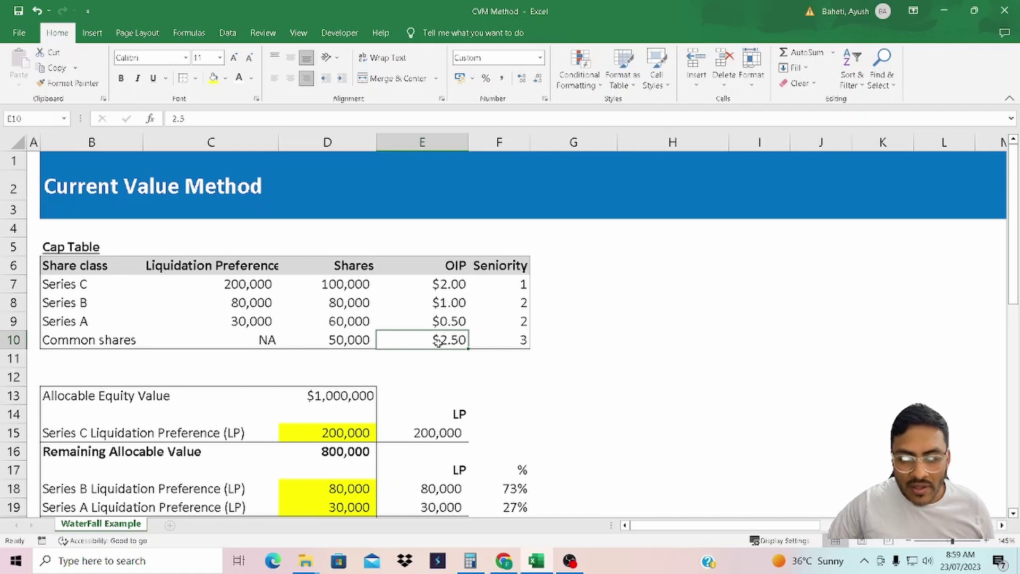
- Check the Series C OIP in cap table cell E7 against the common shares' OIP
{"action": "left_click", "coordinate": [439, 287]}
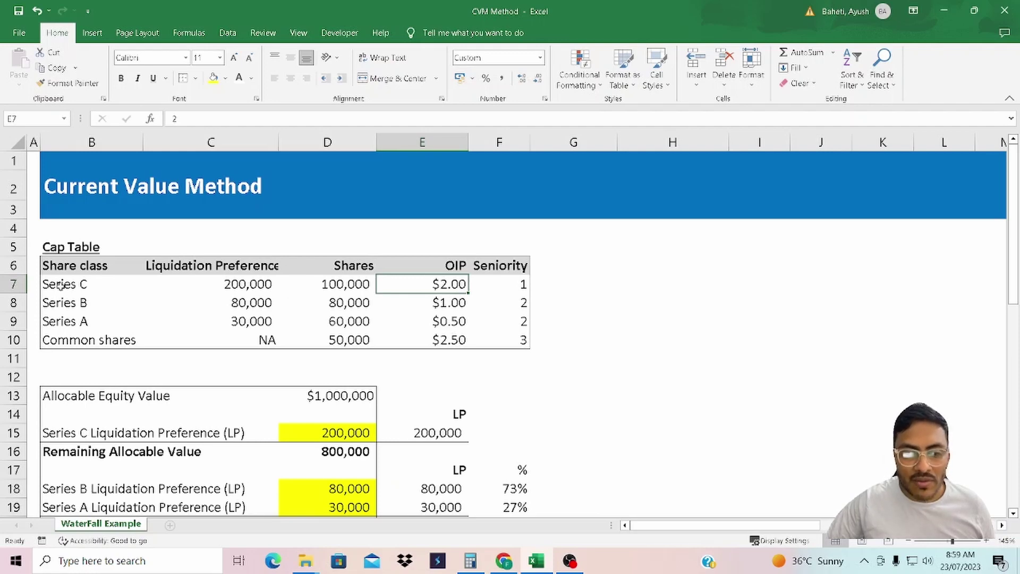
{"action": "left_click", "coordinate": [77, 286]}
{"action": "left_click", "coordinate": [448, 287]}
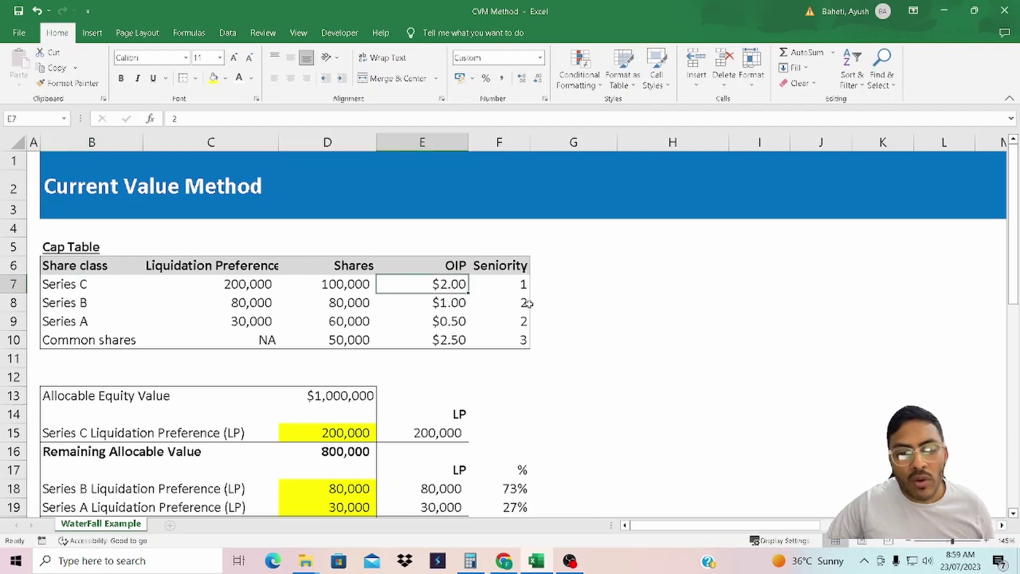
- Enter =IF(E25<$E$10,F25,0) in D25 to test whether Series C converts to common shares
{"action": "scroll", "coordinate": [547, 308], "scroll_direction": "down", "scroll_amount": 5}
{"action": "left_click", "coordinate": [314, 322]}
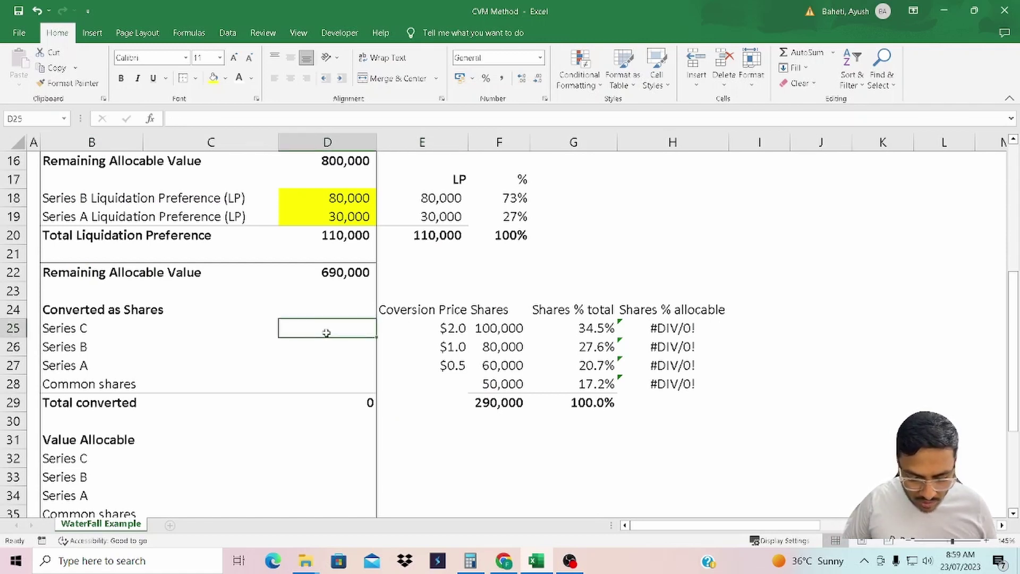
{"action": "type", "text": "=IF("}
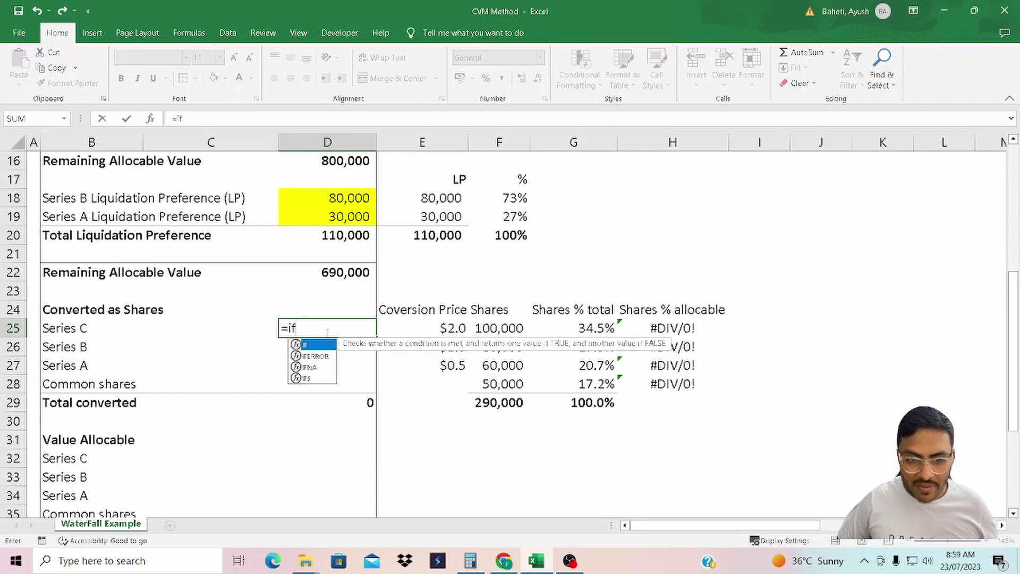
{"action": "left_click", "coordinate": [433, 308]}
{"action": "key", "text": "Down"}
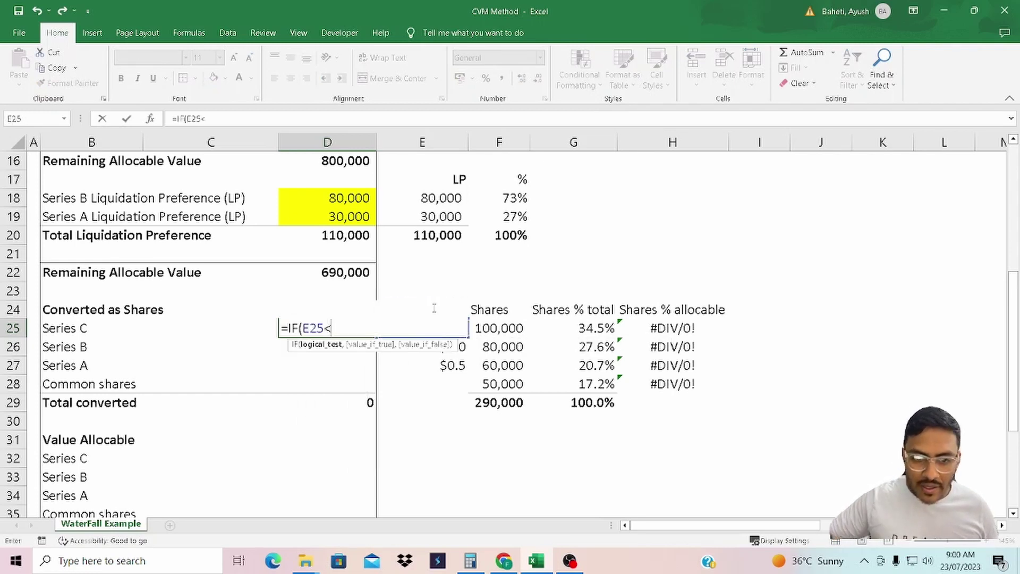
{"action": "type", "text": "<"}
{"action": "scroll", "coordinate": [435, 303], "scroll_direction": "up", "scroll_amount": 5}
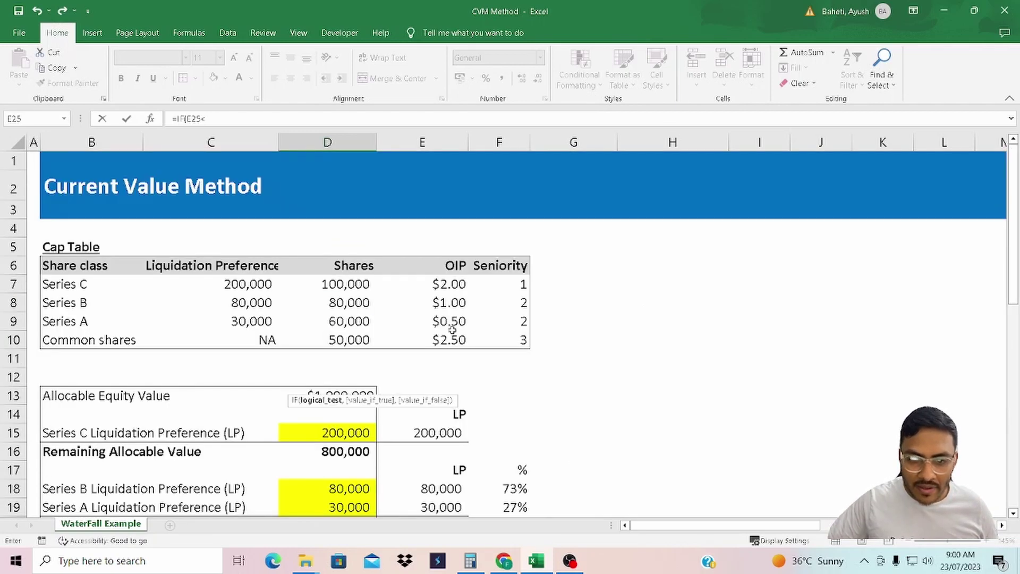
{"action": "left_click", "coordinate": [448, 340]}
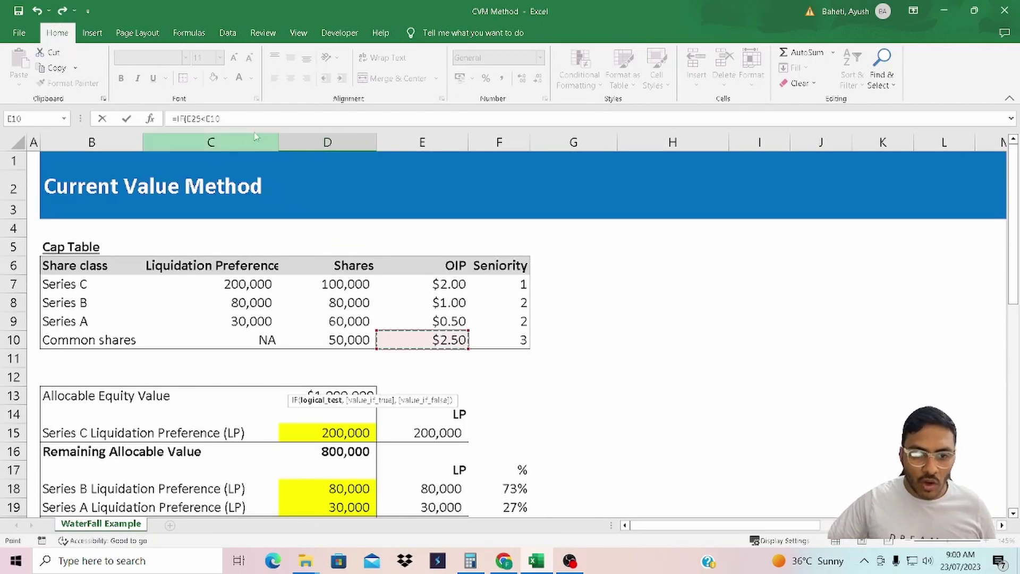
{"action": "left_click", "coordinate": [239, 120]}
{"action": "type", "text": ","}
{"action": "scroll", "coordinate": [547, 306], "scroll_direction": "down", "scroll_amount": 6}
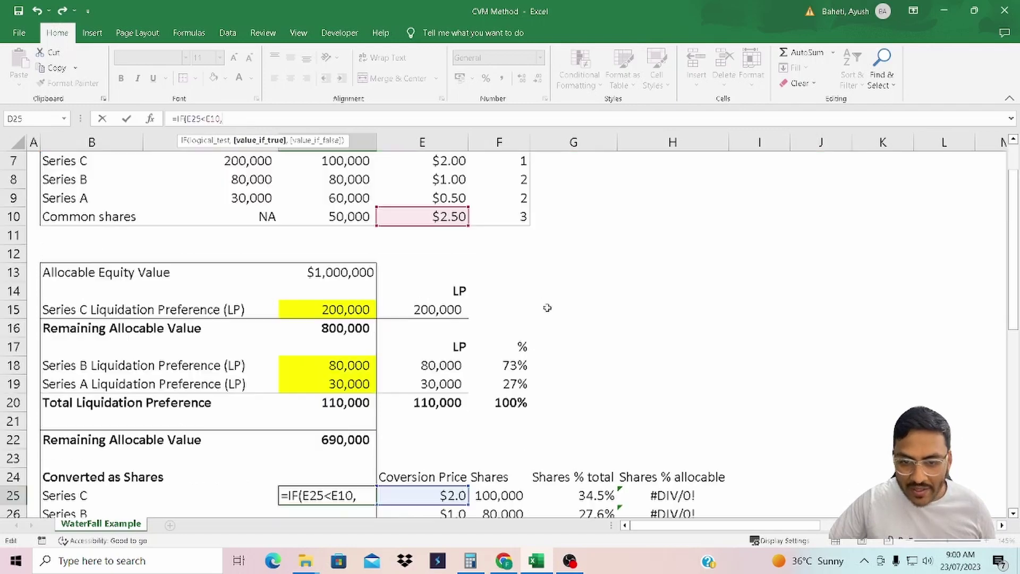
{"action": "left_click", "coordinate": [499, 273]}
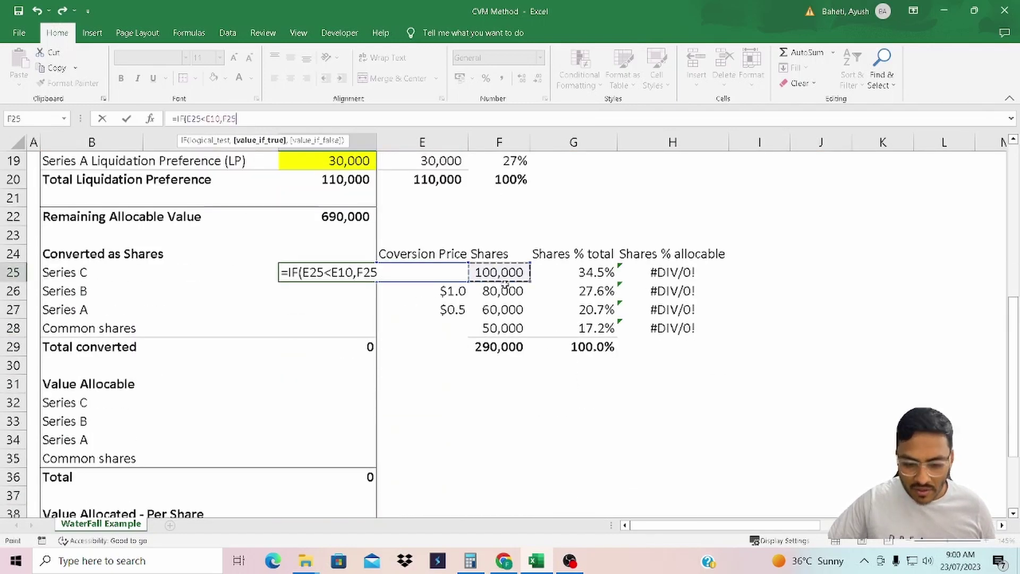
{"action": "type", "text": ",0"}
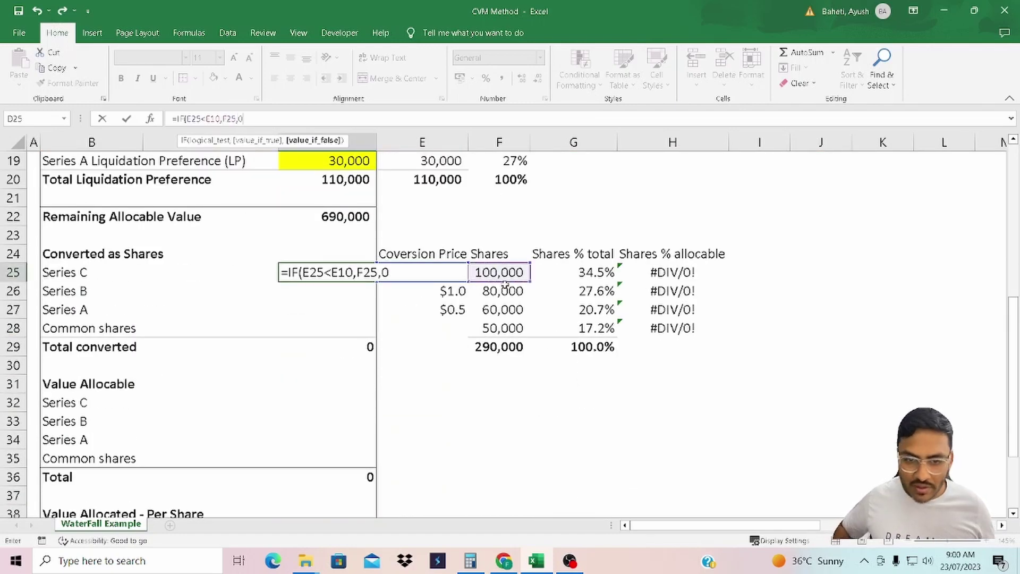
{"action": "left_click", "coordinate": [221, 118]}
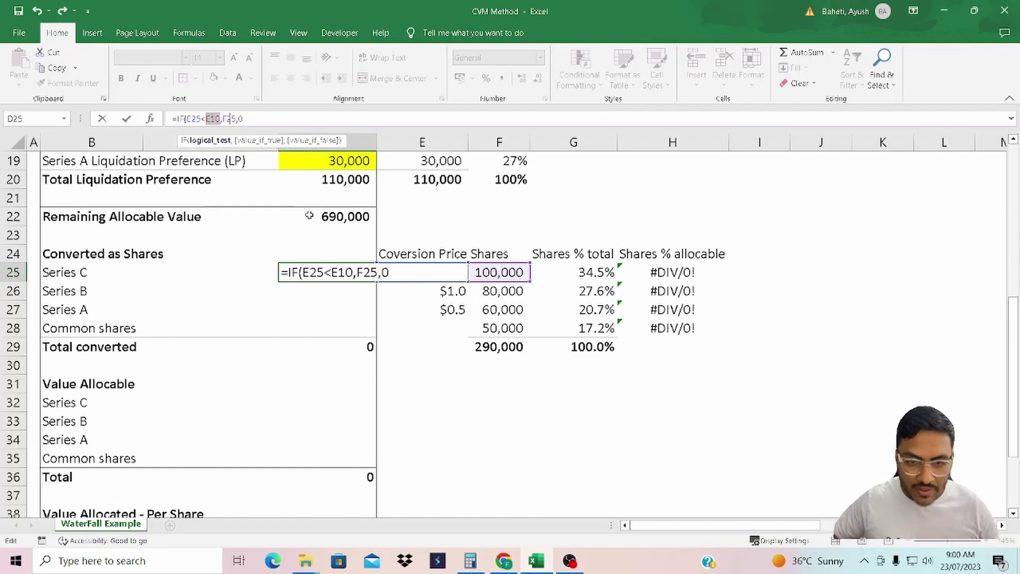
{"action": "key", "text": "F4"}
{"action": "key", "text": "Return"}
- Format the Series C converted shares in D25 with a thousands separator and no decimals
{"action": "key", "text": "Up"}
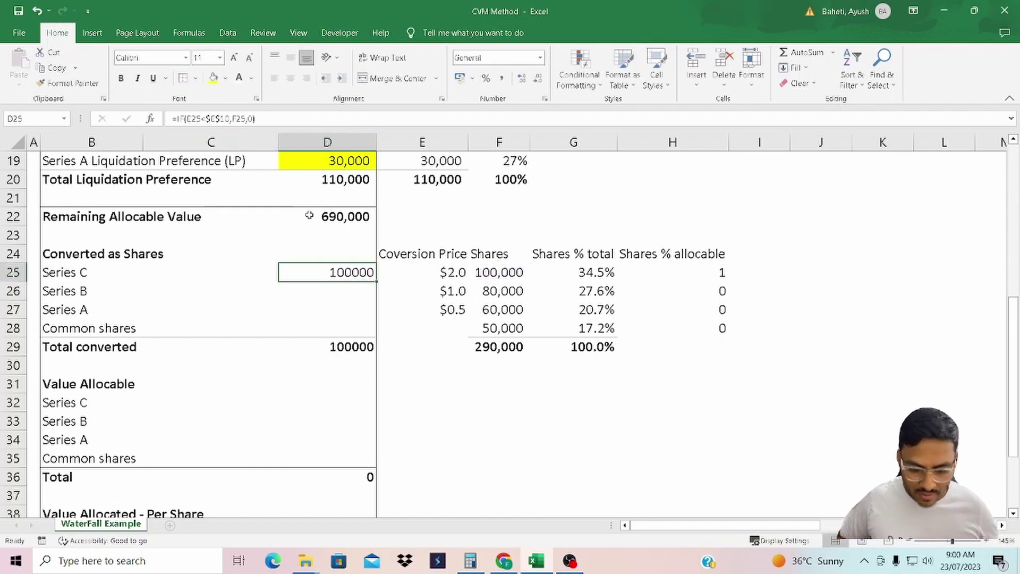
{"action": "key", "text": "alt+h"}
{"action": "key", "text": "k"}
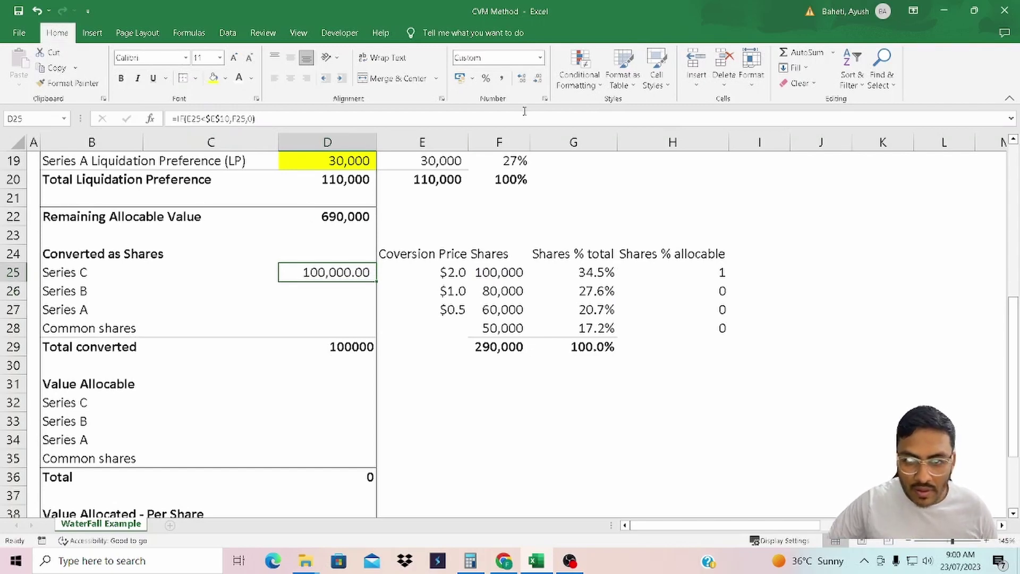
{"action": "left_click", "coordinate": [538, 78]}
{"action": "left_click", "coordinate": [537, 78]}
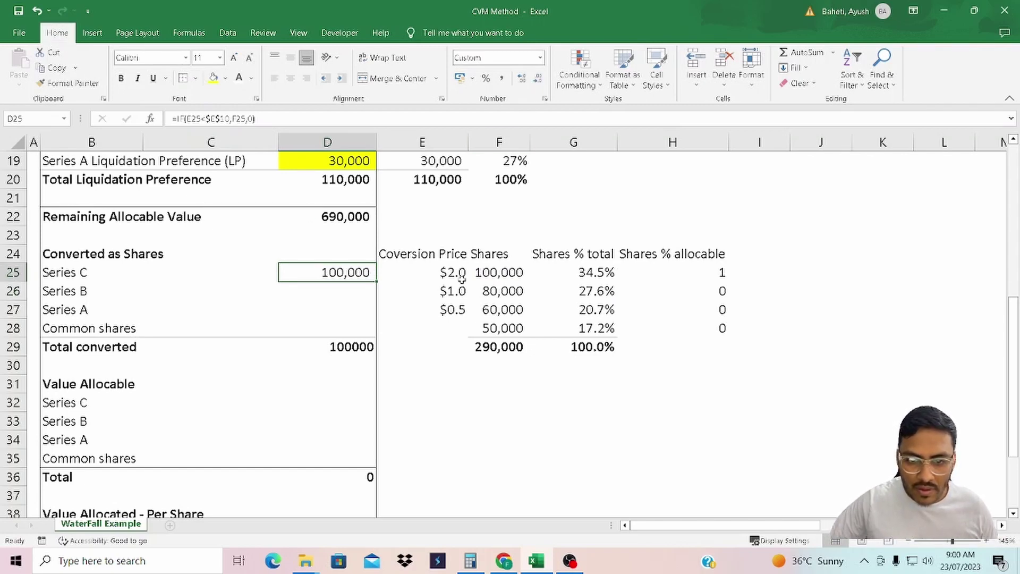
- Review the common shares' OIP in E10 and the Series C conversion formula in D25
{"action": "scroll", "coordinate": [501, 286], "scroll_direction": "up", "scroll_amount": 5}
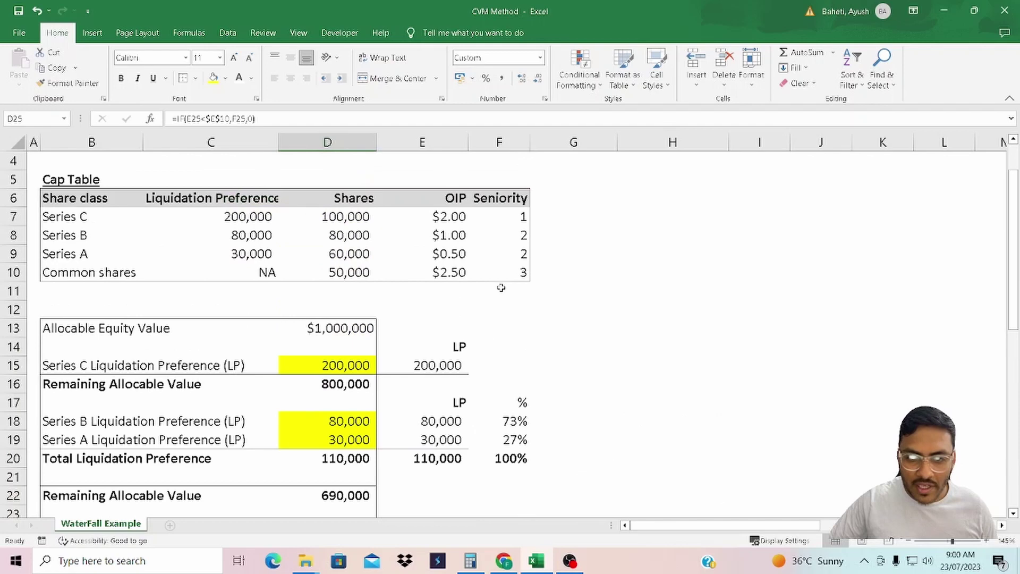
{"action": "left_click", "coordinate": [452, 274]}
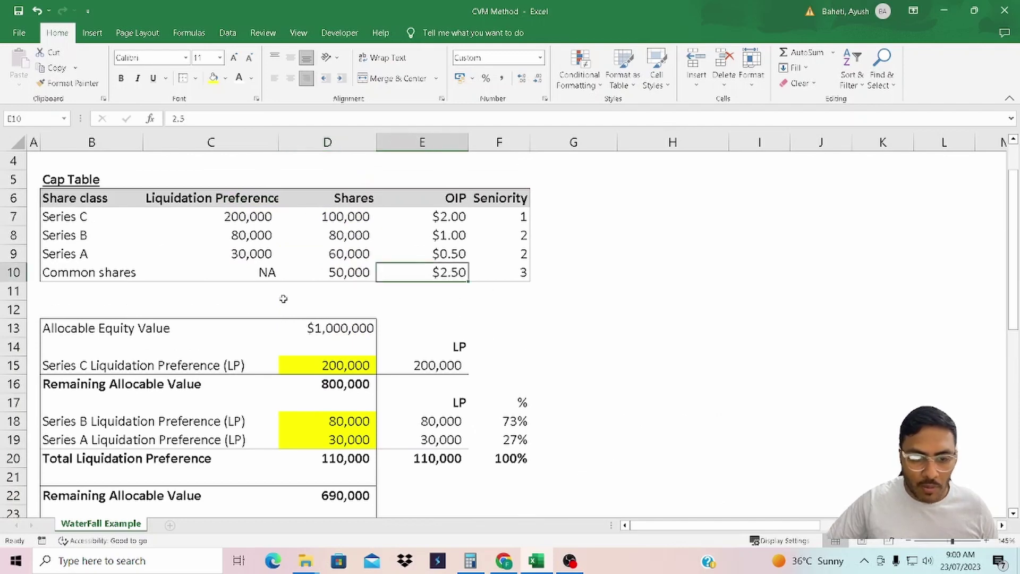
{"action": "scroll", "coordinate": [285, 300], "scroll_direction": "down", "scroll_amount": 1}
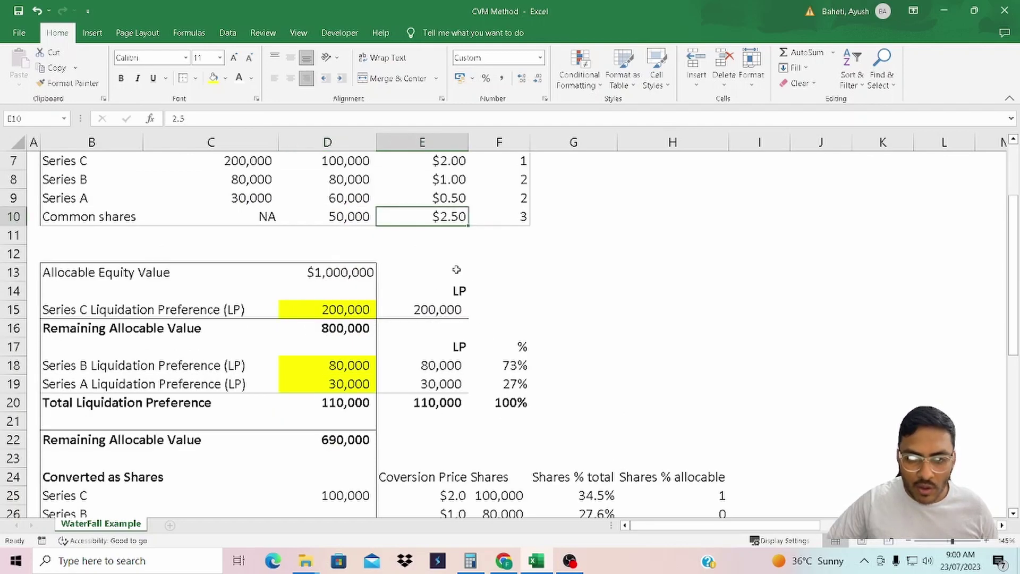
{"action": "scroll", "coordinate": [455, 268], "scroll_direction": "down", "scroll_amount": 3}
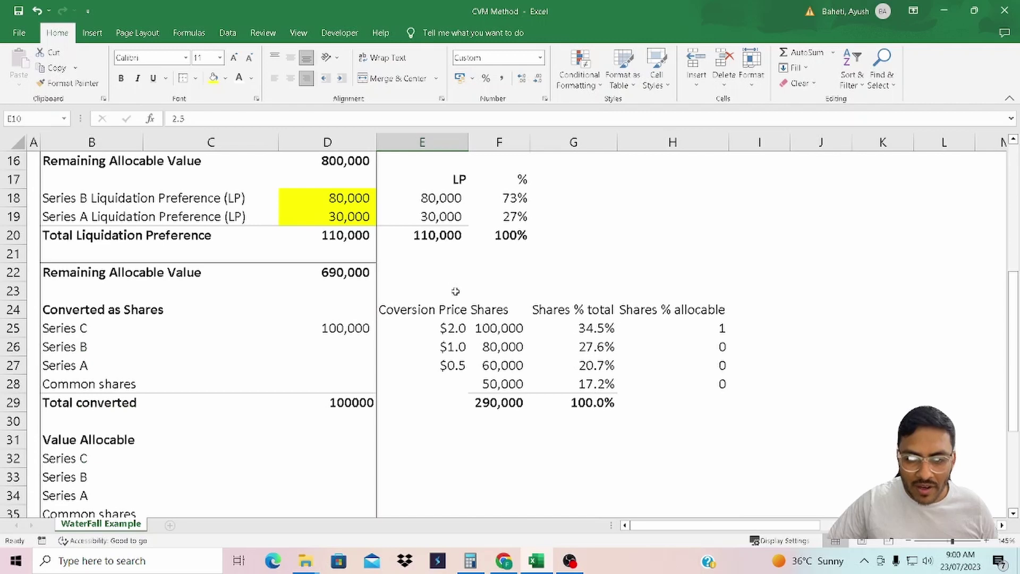
{"action": "left_click", "coordinate": [368, 331]}
{"action": "key", "text": "F2"}
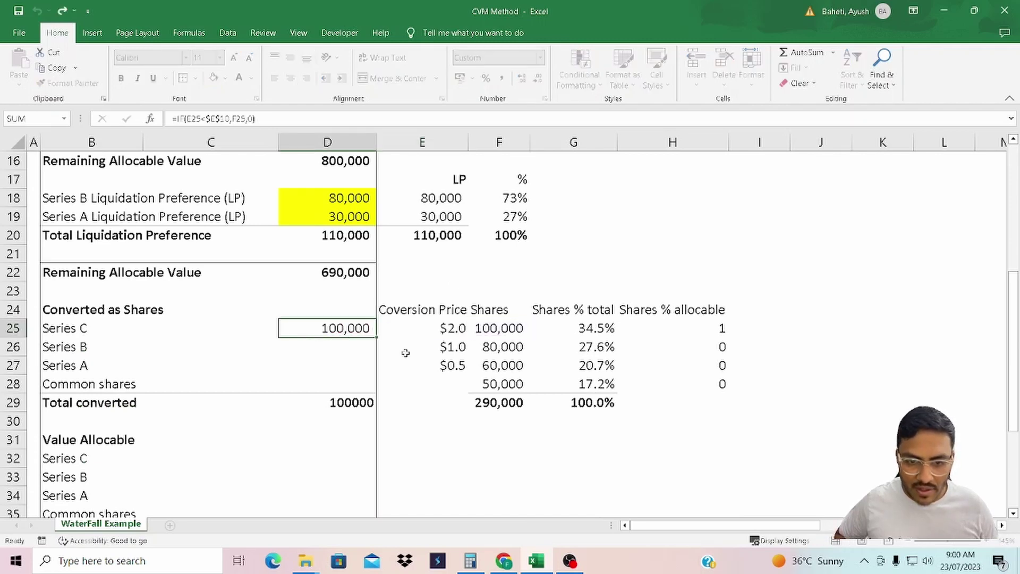
{"action": "key", "text": "Escape"}
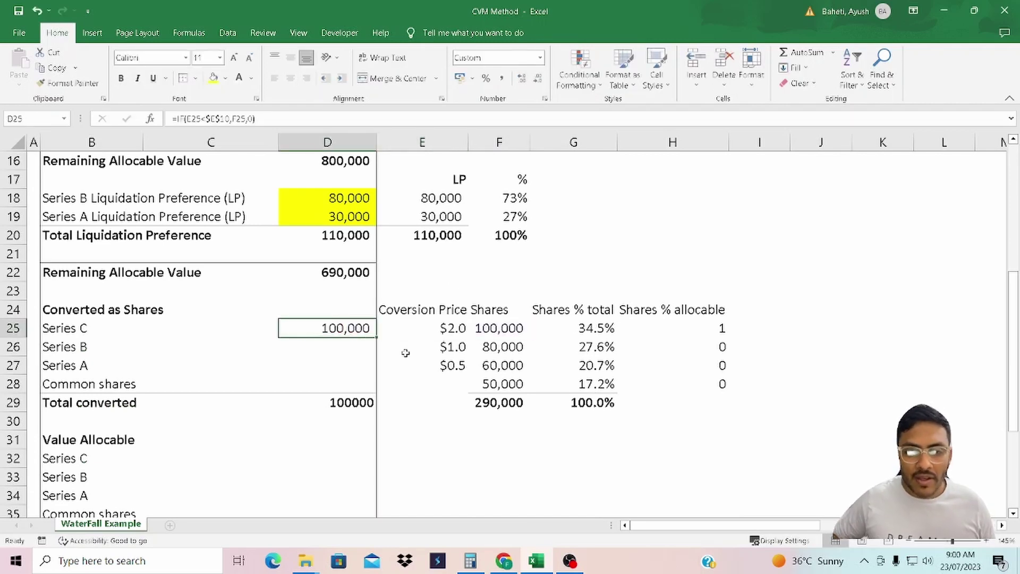
- Copy the Series C conversion formula from D25 to the Series B and Series A rows, D26:D27, and check the pasted references
{"action": "key", "text": "ctrl+c"}
{"action": "key", "text": "shift+Down"}
{"action": "key", "text": "shift+Down"}
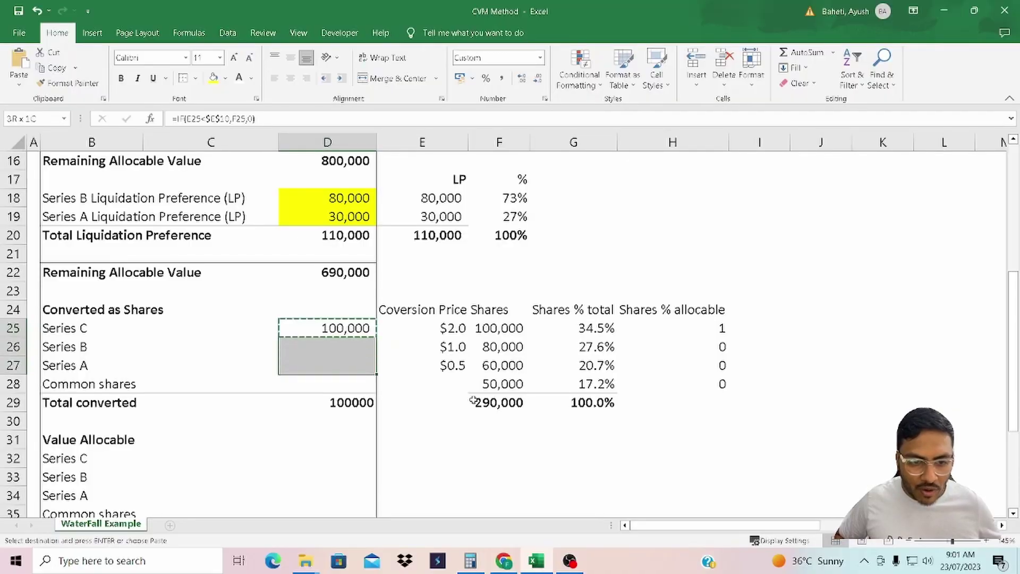
{"action": "key", "text": "shift+Down"}
{"action": "key", "text": "shift+Up"}
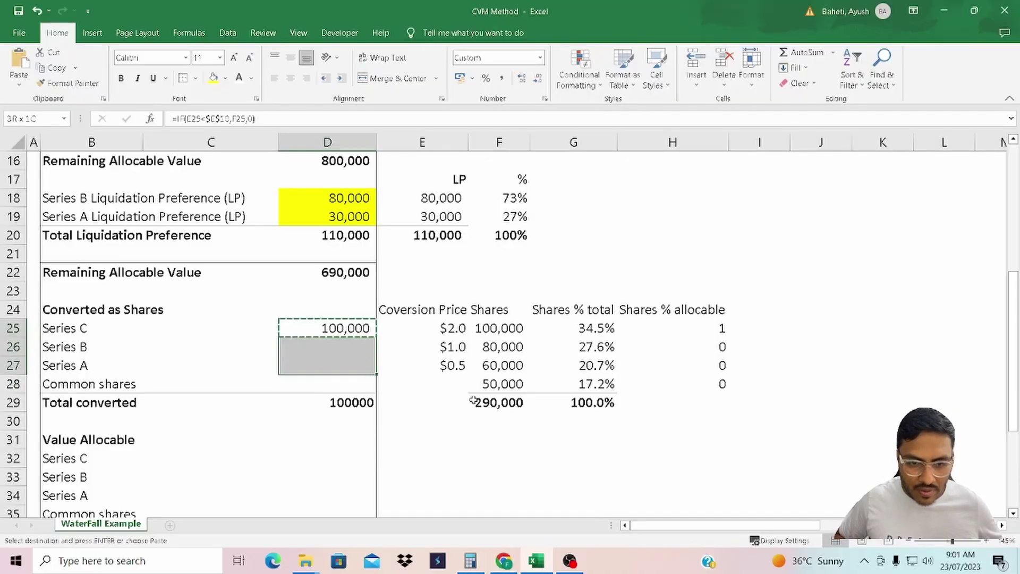
{"action": "key", "text": "ctrl+v"}
{"action": "key", "text": "Escape"}
{"action": "key", "text": "Down"}
{"action": "key", "text": "F2"}
{"action": "key", "text": "Return"}
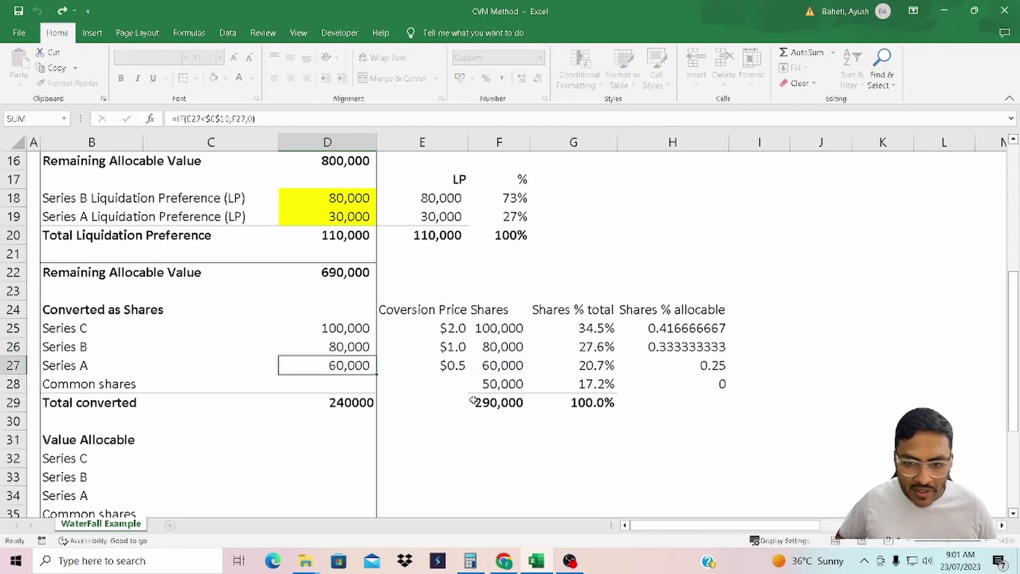
- Format the Shares % allocable values in H25:H28 as percentages with one decimal
{"action": "key", "text": "Up"}
{"action": "key", "text": "Right"}
{"action": "key", "text": "Right"}
{"action": "key", "text": "Right"}
{"action": "key", "text": "Right"}
{"action": "key", "text": "Up"}
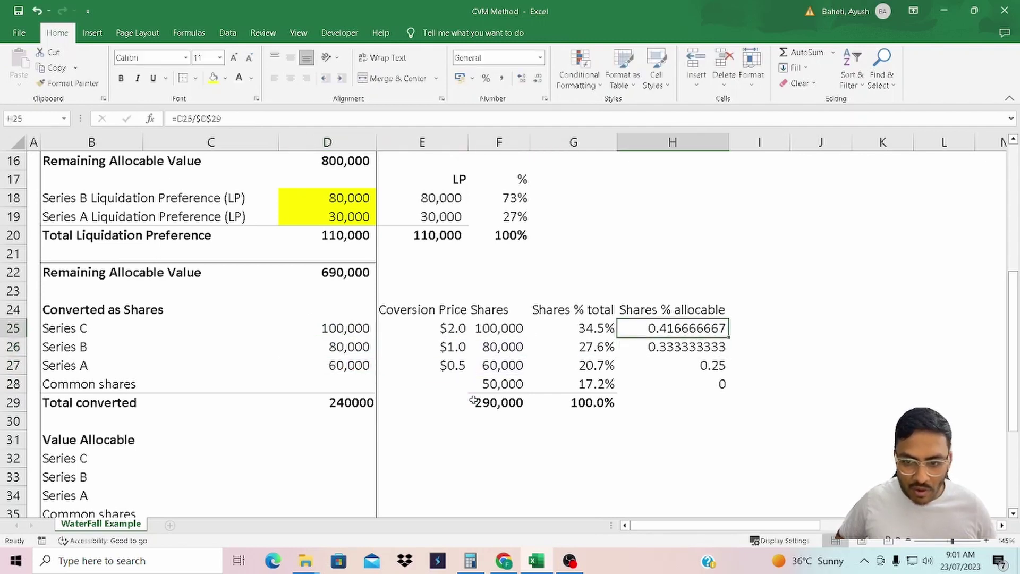
{"action": "key", "text": "shift+Down"}
{"action": "key", "text": "shift+Down"}
{"action": "key", "text": "shift+Down"}
{"action": "key", "text": "ctrl+shift+5"}
- Link the common shares' converted amount in D28 to its share count with =F28
{"action": "key", "text": "Down"}
{"action": "key", "text": "Down"}
{"action": "key", "text": "Down"}
{"action": "key", "text": "Left"}
{"action": "key", "text": "Left"}
{"action": "key", "text": "Left"}
{"action": "key", "text": "Left"}
{"action": "key", "text": "F2"}
{"action": "key", "text": "Escape"}
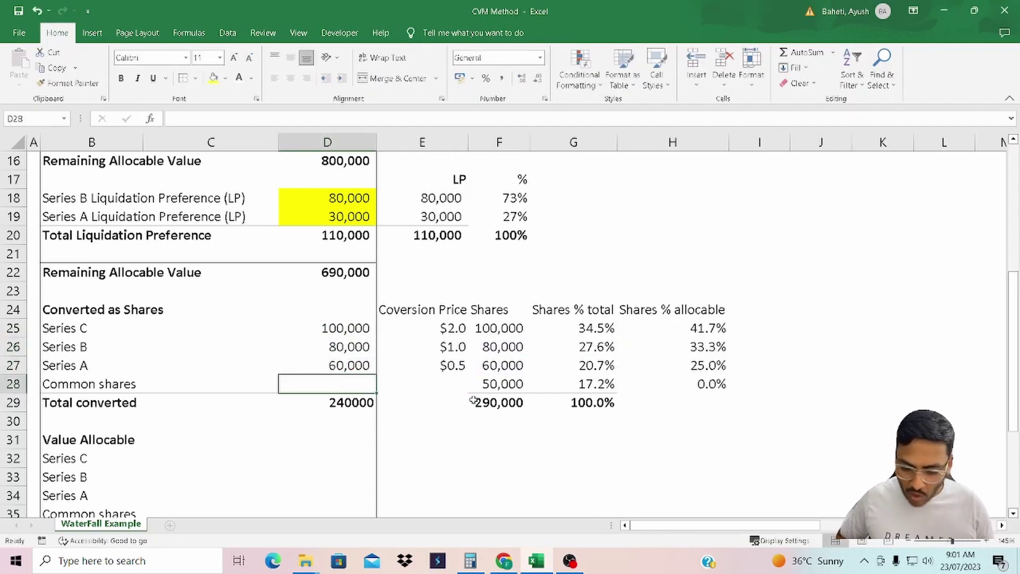
{"action": "type", "text": "="}
{"action": "key", "text": "Up"}
{"action": "key", "text": "Up"}
{"action": "key", "text": "Up"}
{"action": "key", "text": "Up"}
{"action": "key", "text": "Up"}
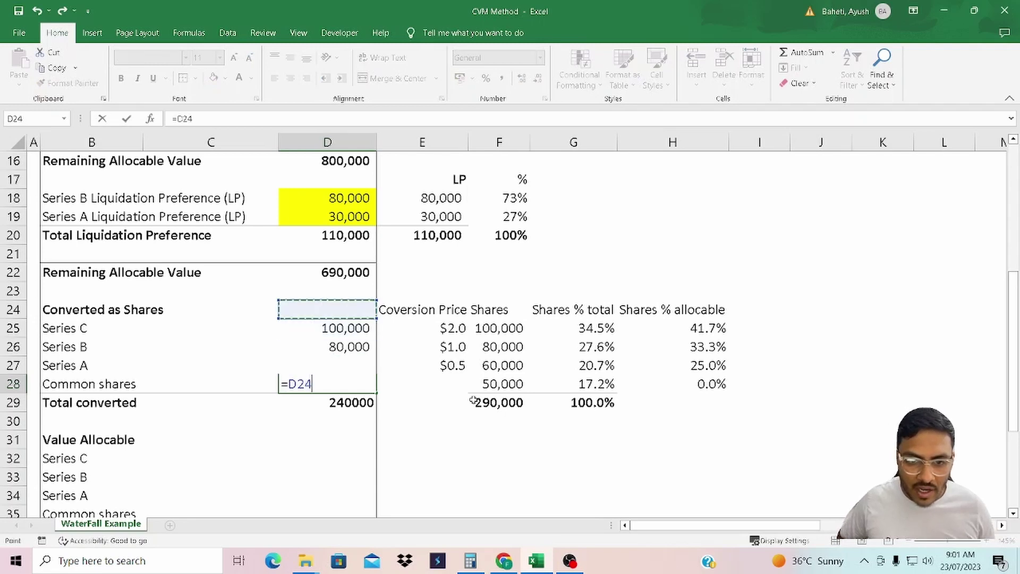
{"action": "key", "text": "Down"}
{"action": "key", "text": "Down"}
{"action": "key", "text": "Down"}
{"action": "key", "text": "Down"}
{"action": "key", "text": "Down"}
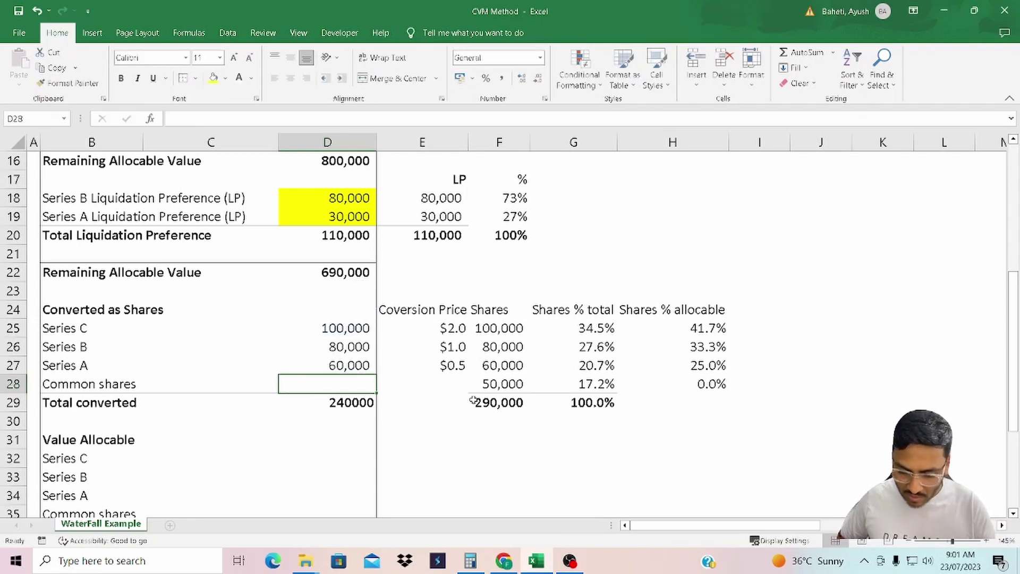
{"action": "key", "text": "Right"}
{"action": "key", "text": "Right"}
{"action": "key", "text": "Return"}
- Set the common shares' OIP in cap table cell E10 to 0.25
{"action": "scroll", "coordinate": [473, 399], "scroll_direction": "up", "scroll_amount": 4}
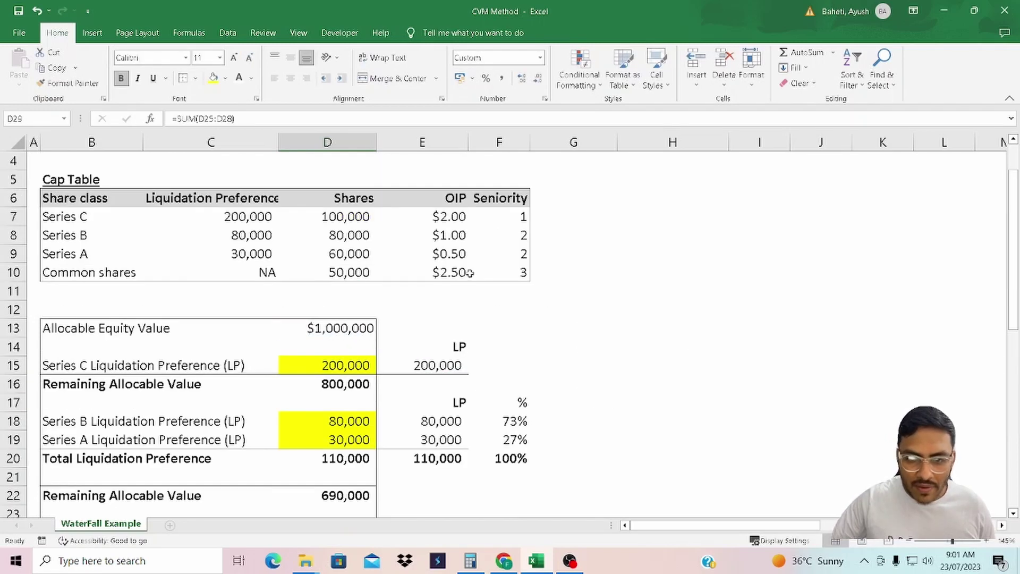
{"action": "left_click", "coordinate": [445, 273]}
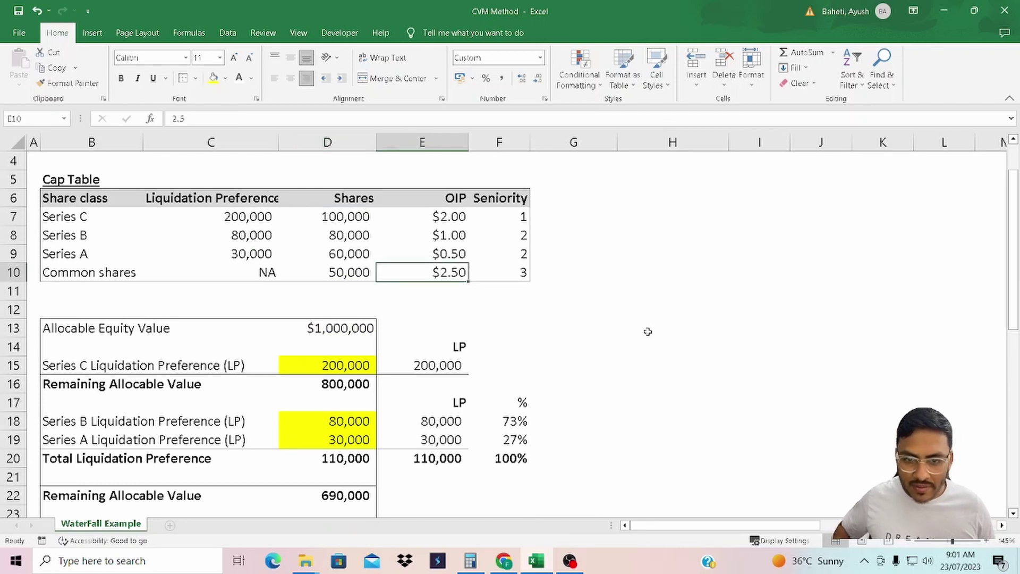
{"action": "type", "text": "0.25"}
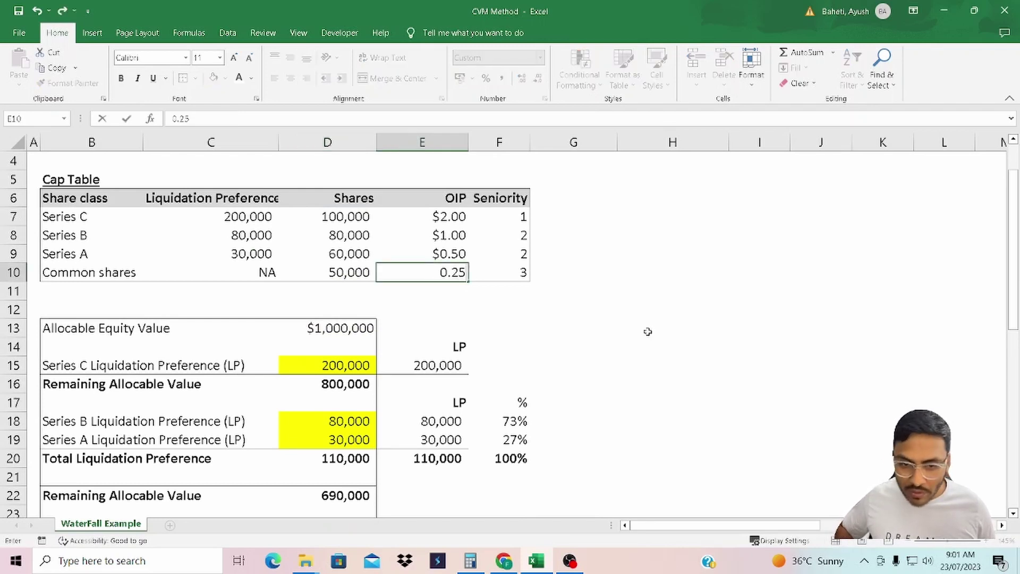
{"action": "key", "text": "Return"}
- Examine the converted shares of each class and the total converted in D25:D29 against the cap table
{"action": "scroll", "coordinate": [656, 444], "scroll_direction": "down", "scroll_amount": 4}
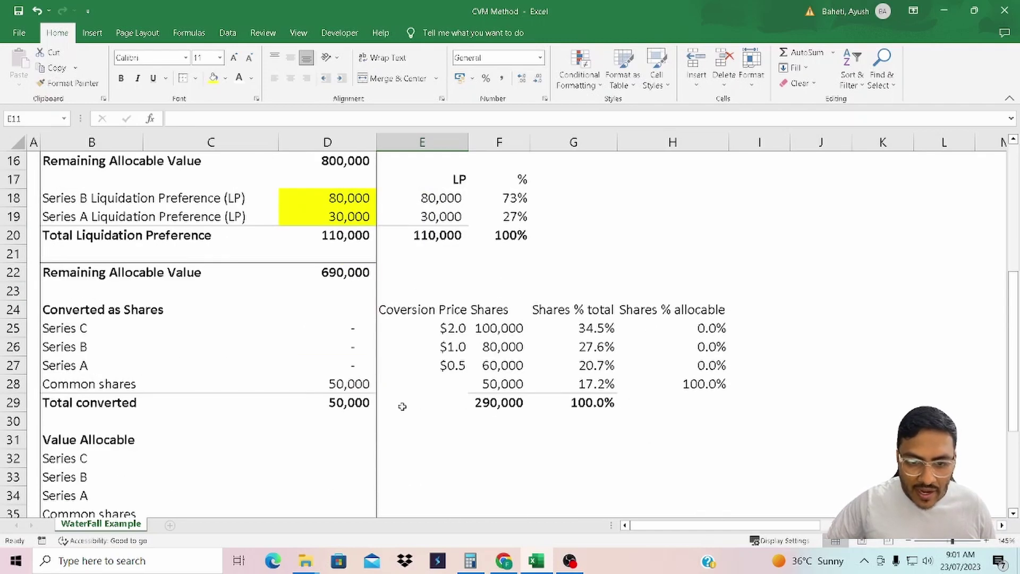
{"action": "left_click_drag", "start_coordinate": [345, 328], "coordinate": [348, 365]}
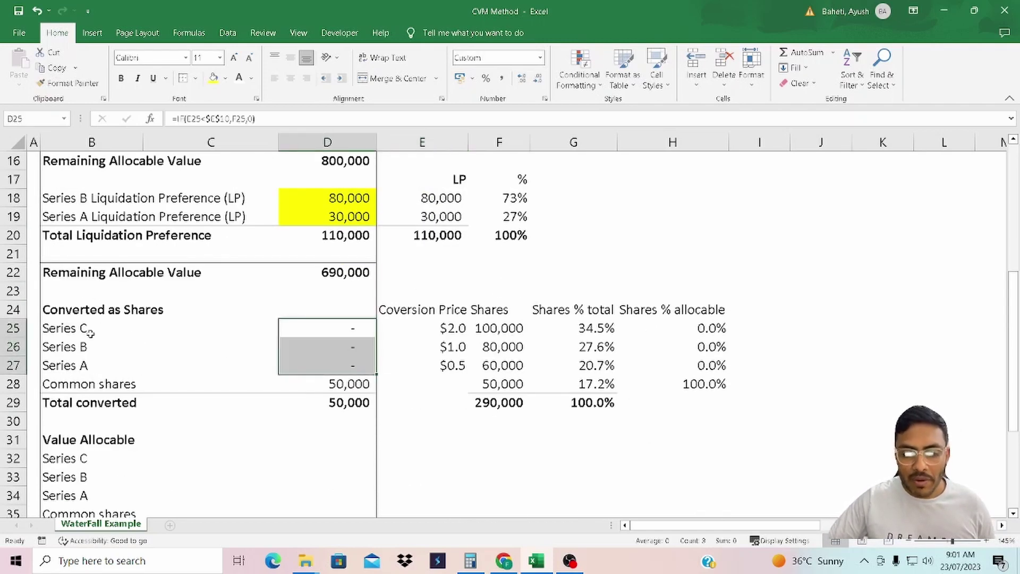
{"action": "left_click", "coordinate": [343, 326]}
{"action": "key", "text": "Down"}
{"action": "key", "text": "Down"}
{"action": "key", "text": "Down"}
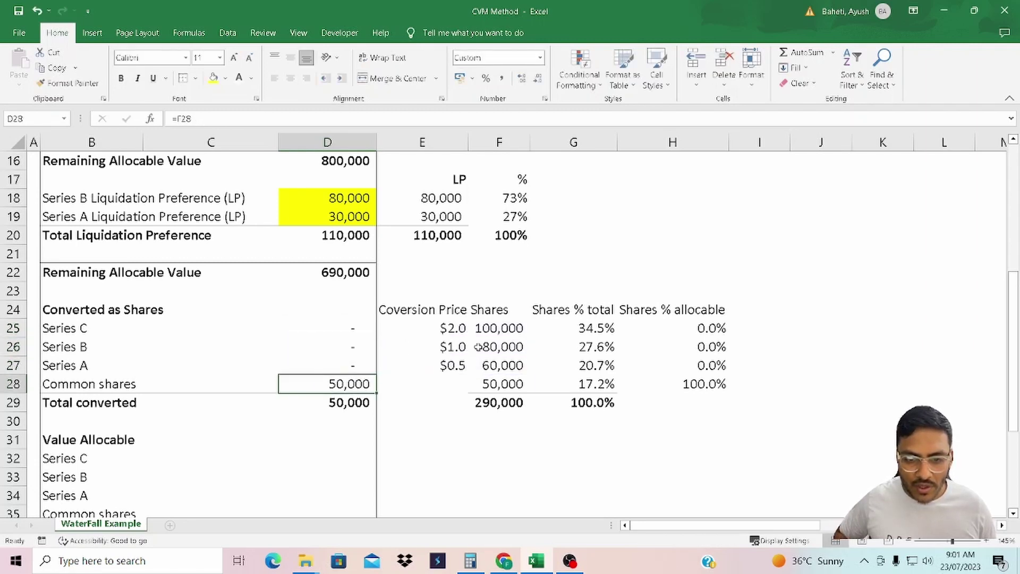
{"action": "key", "text": "Down"}
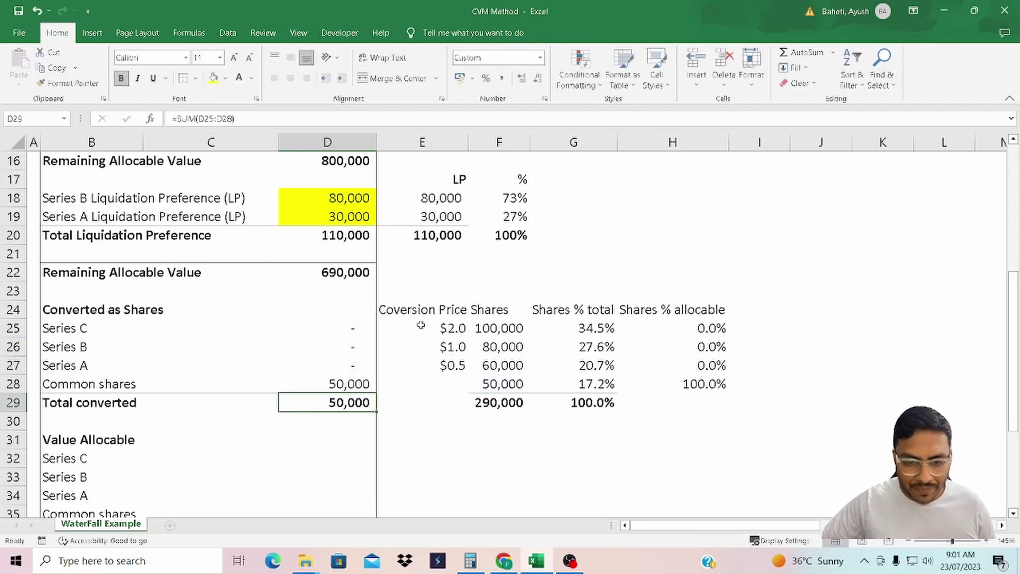
{"action": "scroll", "coordinate": [382, 340], "scroll_direction": "down", "scroll_amount": 2}
{"action": "scroll", "coordinate": [354, 367], "scroll_direction": "up", "scroll_amount": 6}
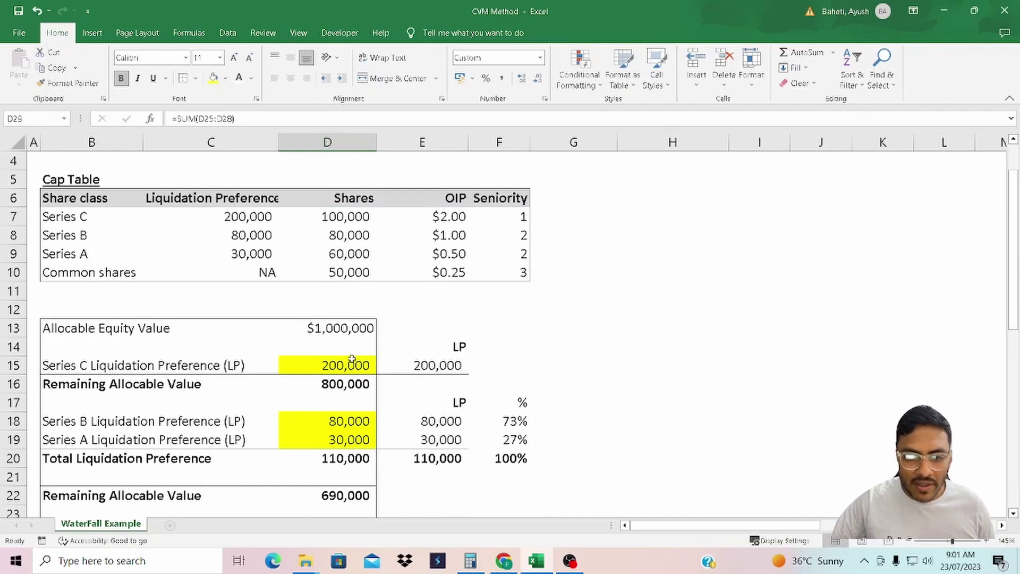
- Clear the Series C liquidation preference in D15 and set the allocable equity value in D13 to 100,000
{"action": "left_click", "coordinate": [352, 359]}
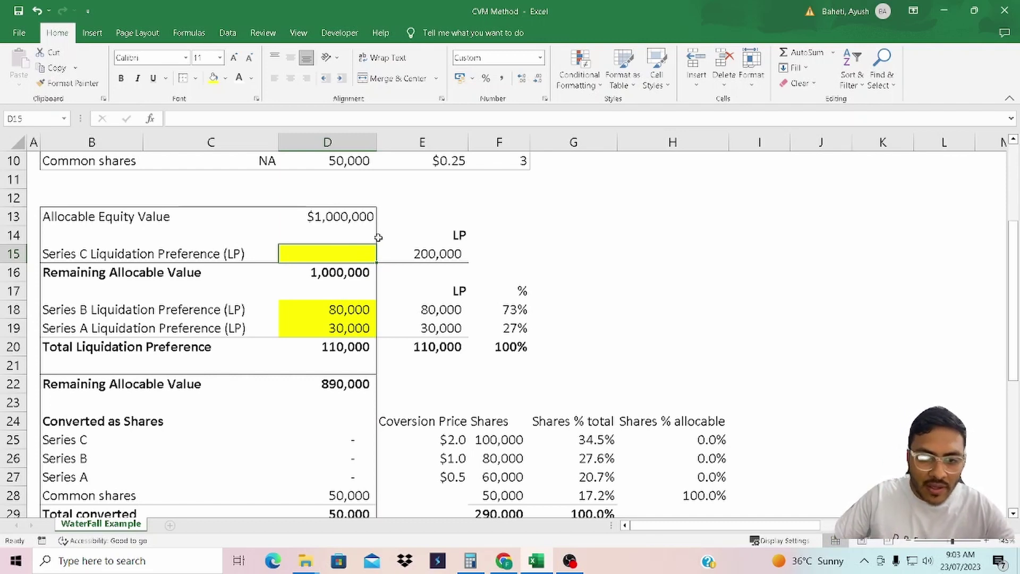
{"action": "left_click", "coordinate": [345, 221]}
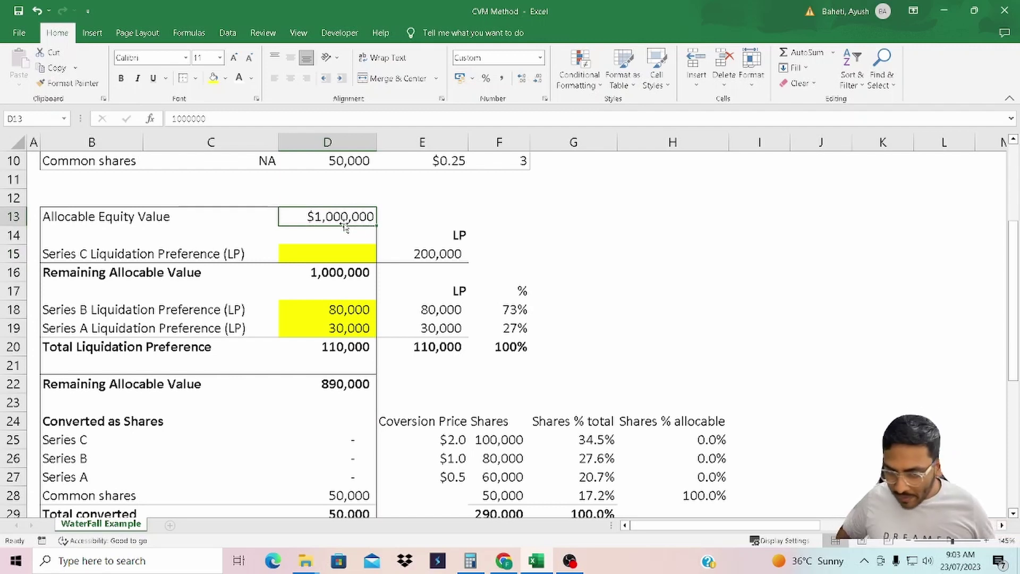
{"action": "type", "text": "10000"}
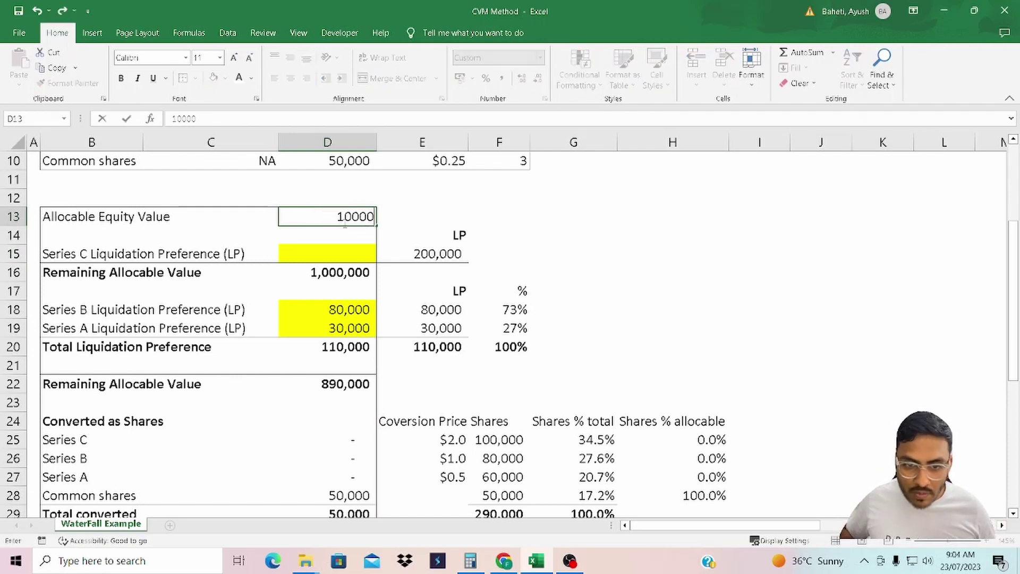
{"action": "key", "text": "Return"}
{"action": "left_click", "coordinate": [344, 223]}
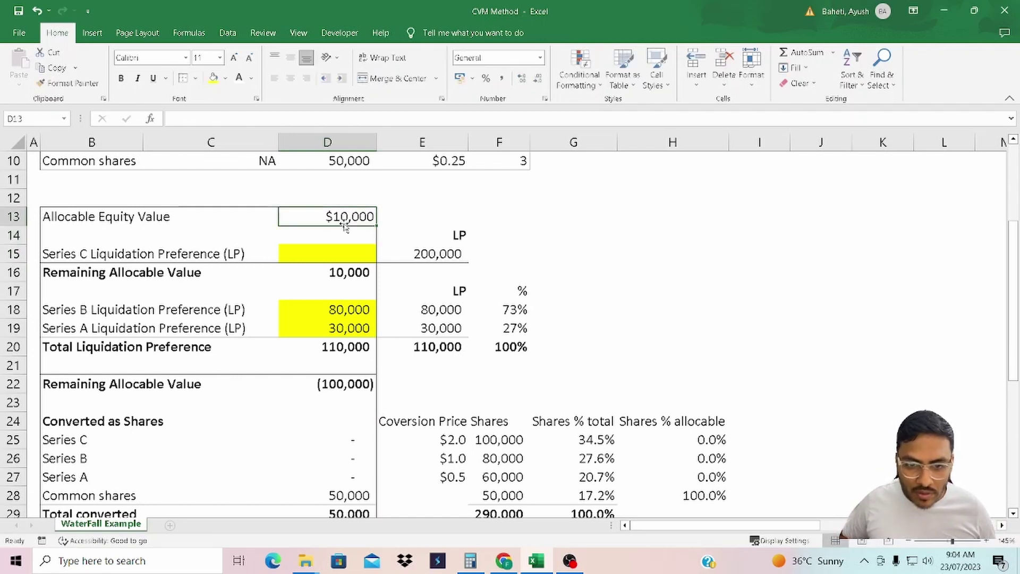
{"action": "type", "text": "100000"}
{"action": "key", "text": "Return"}
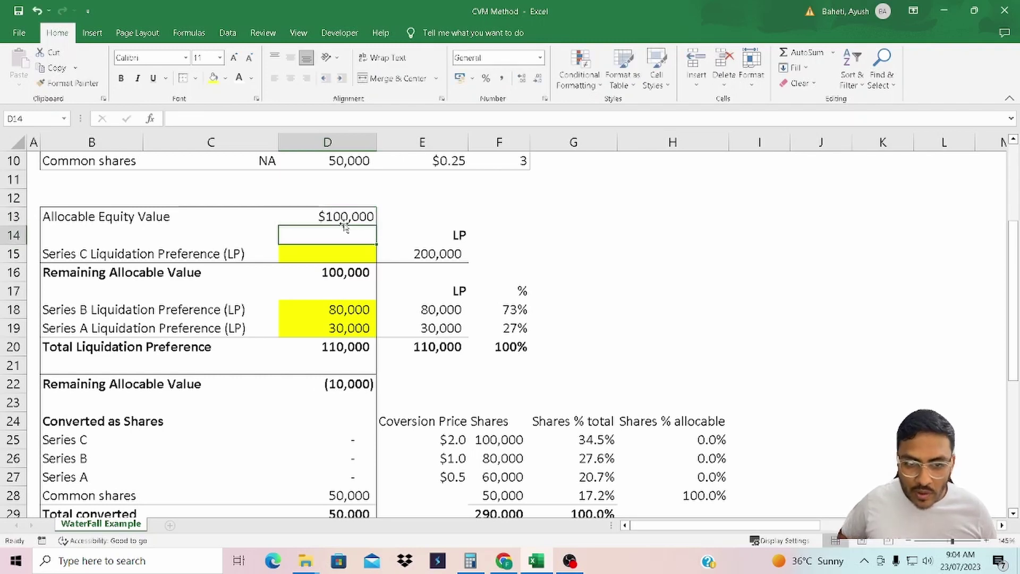
{"action": "key", "text": "Down"}
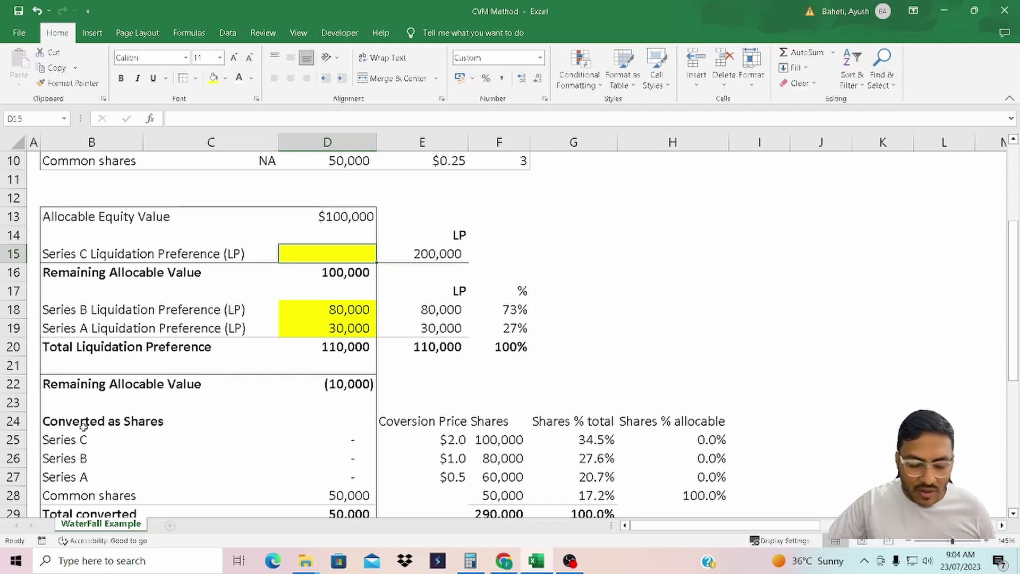
- Begin an IF formula in D15 that returns D13 when the allocable equity value D13 is below the Series C preference E15
{"action": "left_click", "coordinate": [334, 279]}
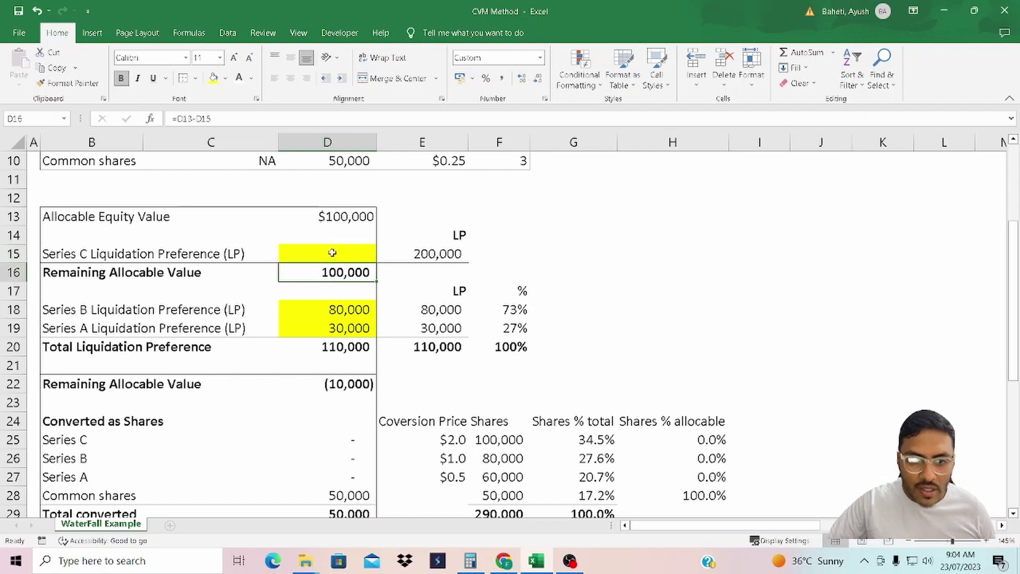
{"action": "left_click", "coordinate": [333, 253]}
{"action": "type", "text": "=if"}
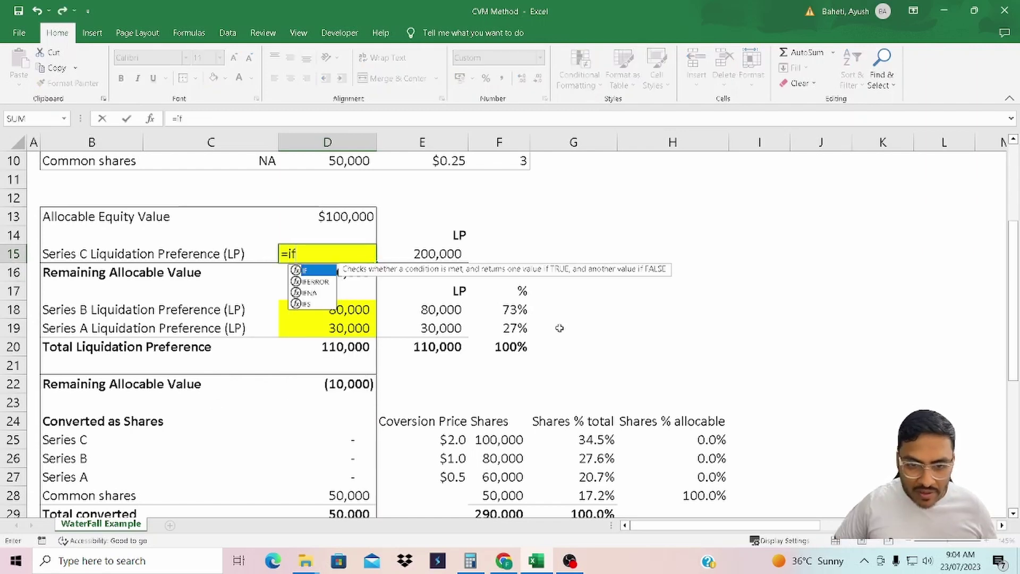
{"action": "key", "text": "Tab"}
{"action": "key", "text": "Up"}
{"action": "key", "text": "Up"}
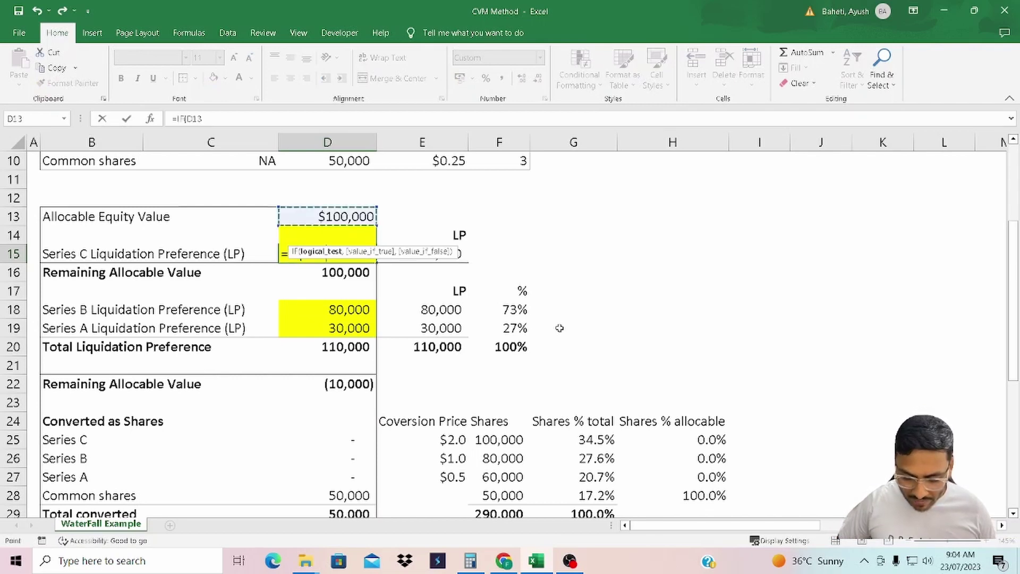
{"action": "type", "text": "<"}
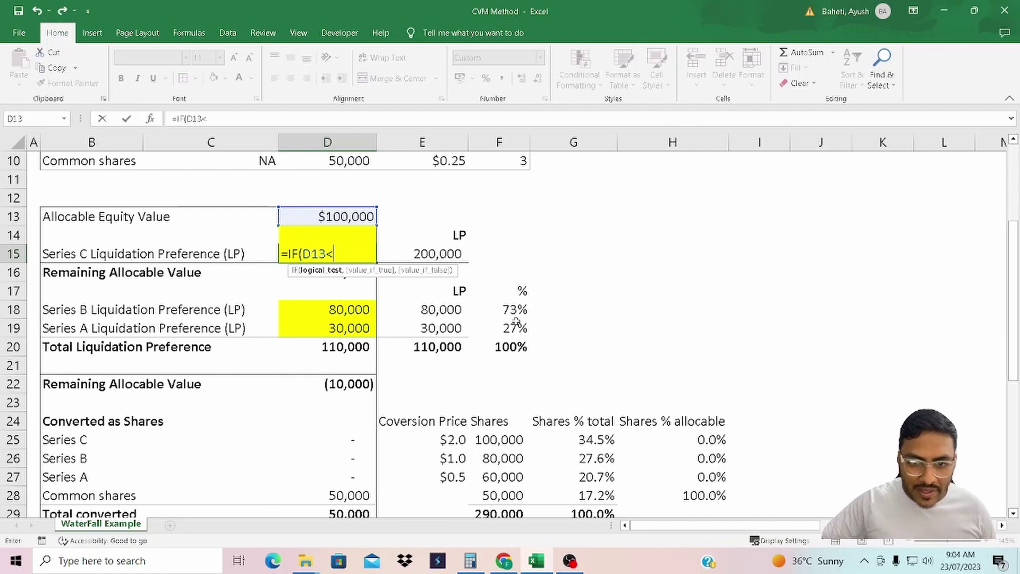
{"action": "left_click", "coordinate": [448, 255]}
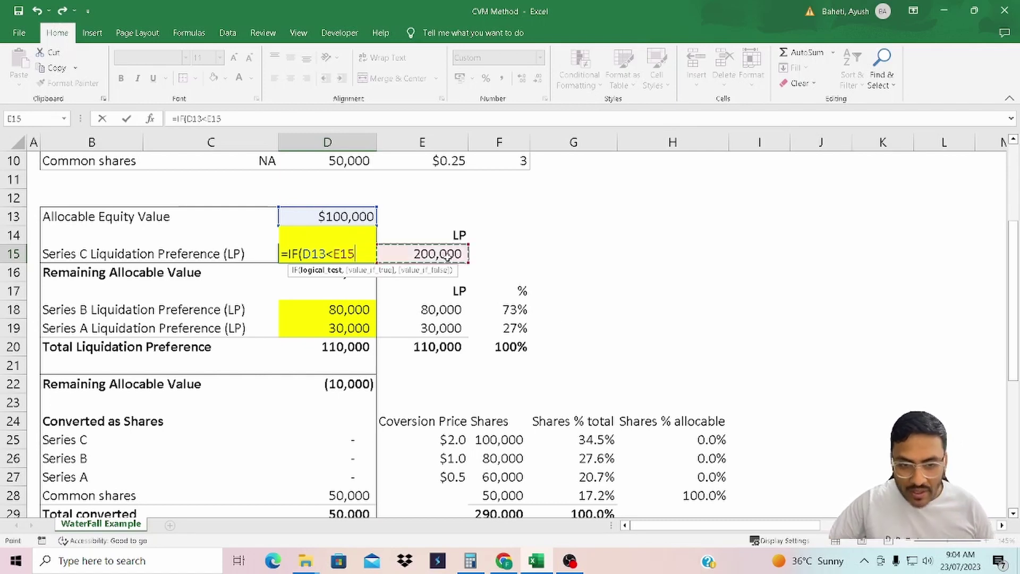
{"action": "type", "text": ","}
{"action": "left_click", "coordinate": [338, 215]}
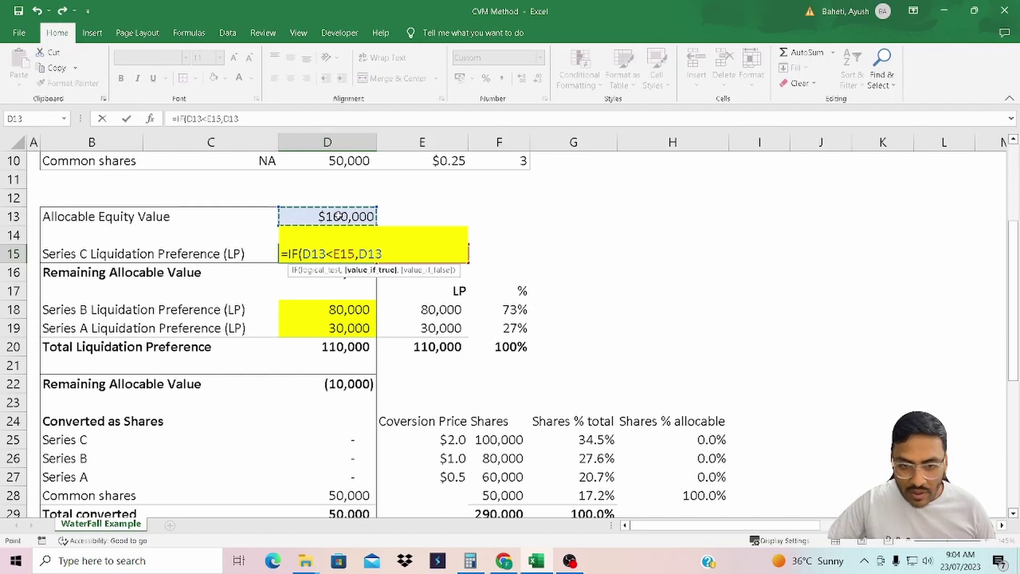
{"action": "type", "text": ","}
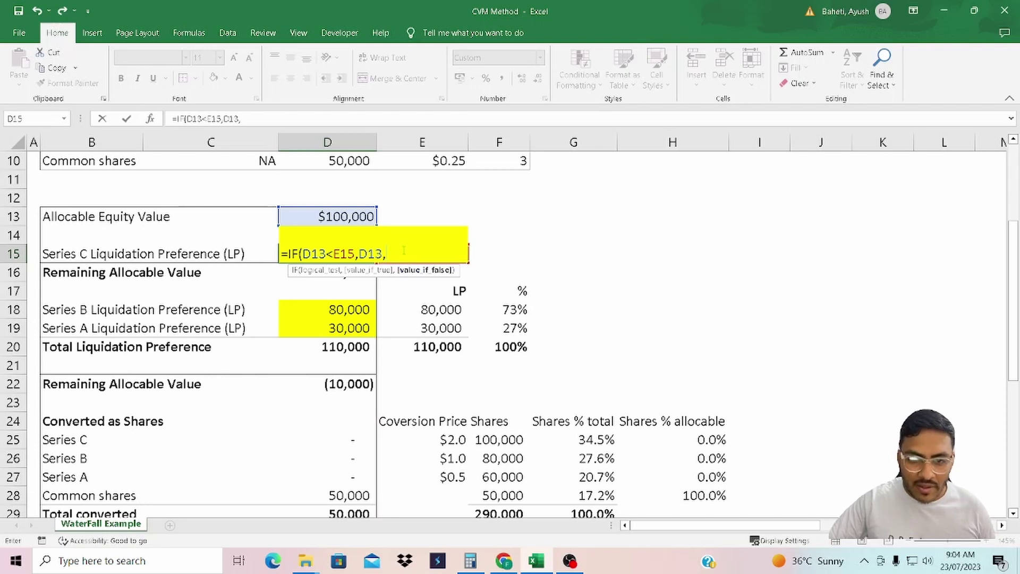
- Nest IF(D25>0,0,E15) as the false value of D15's formula and enter it, accepting the proposed correction
{"action": "type", "text": "if"}
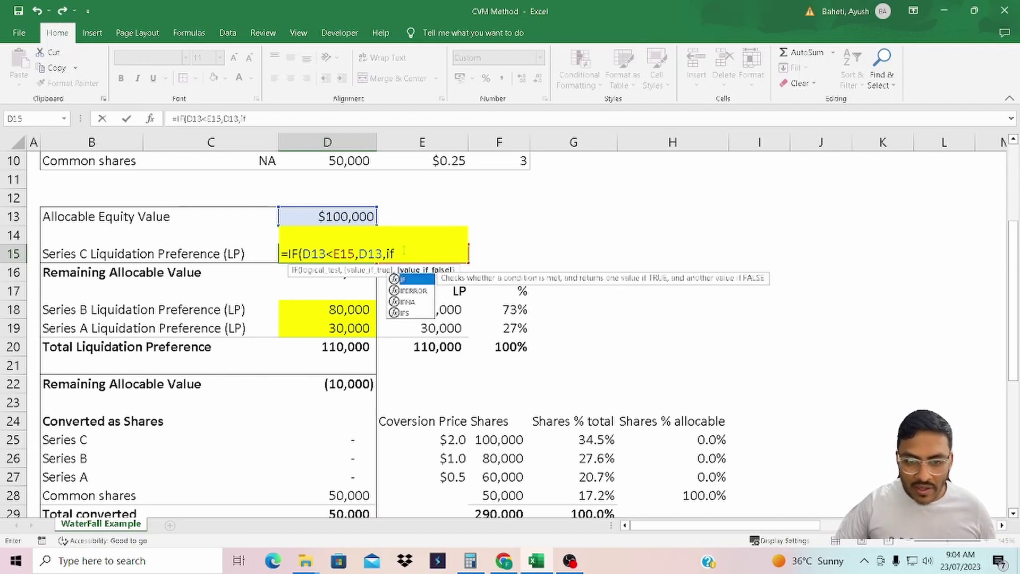
{"action": "key", "text": "Tab"}
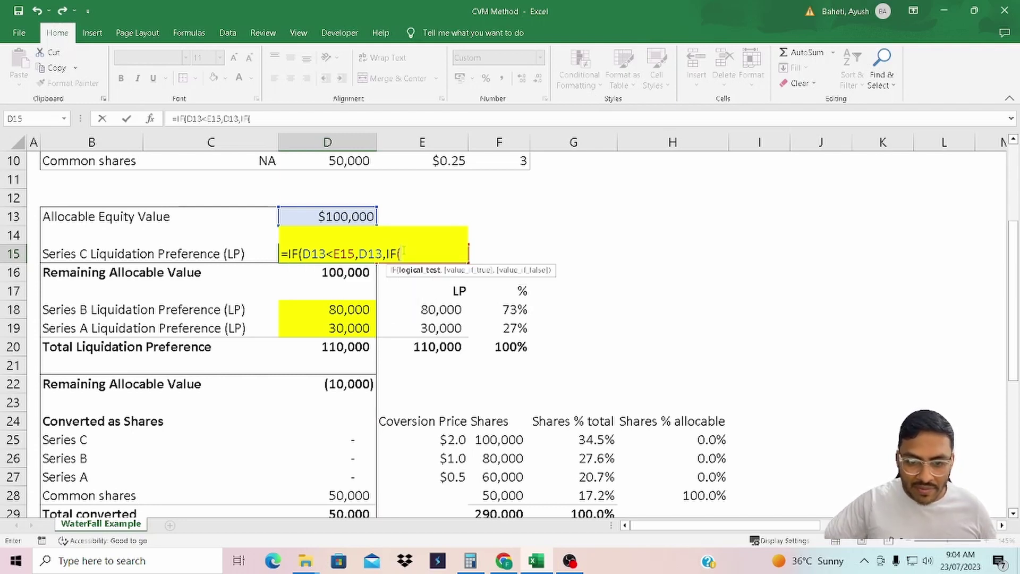
{"action": "left_click", "coordinate": [349, 441]}
{"action": "left_click", "coordinate": [277, 118]}
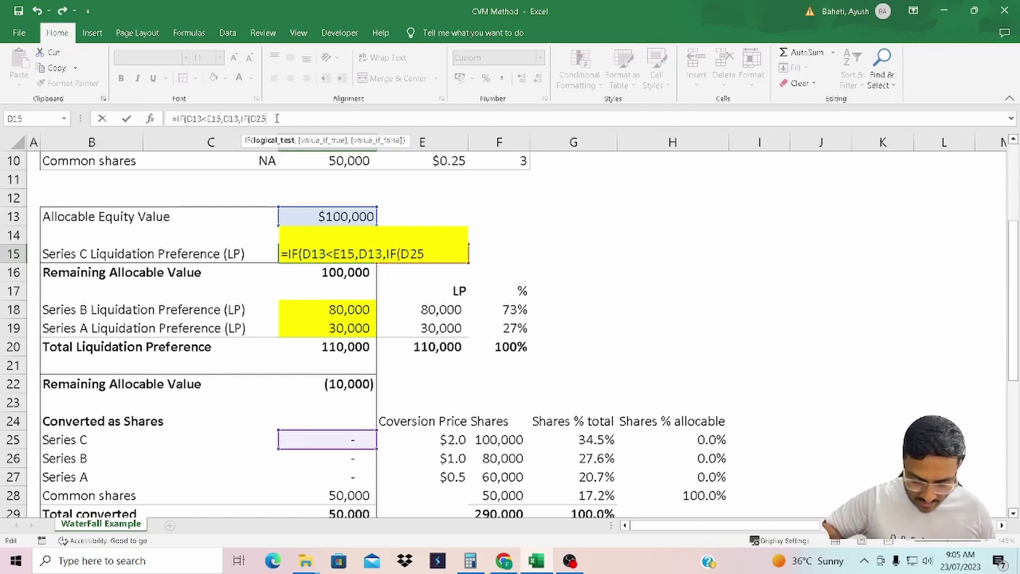
{"action": "type", "text": ">"}
{"action": "type", "text": "0"}
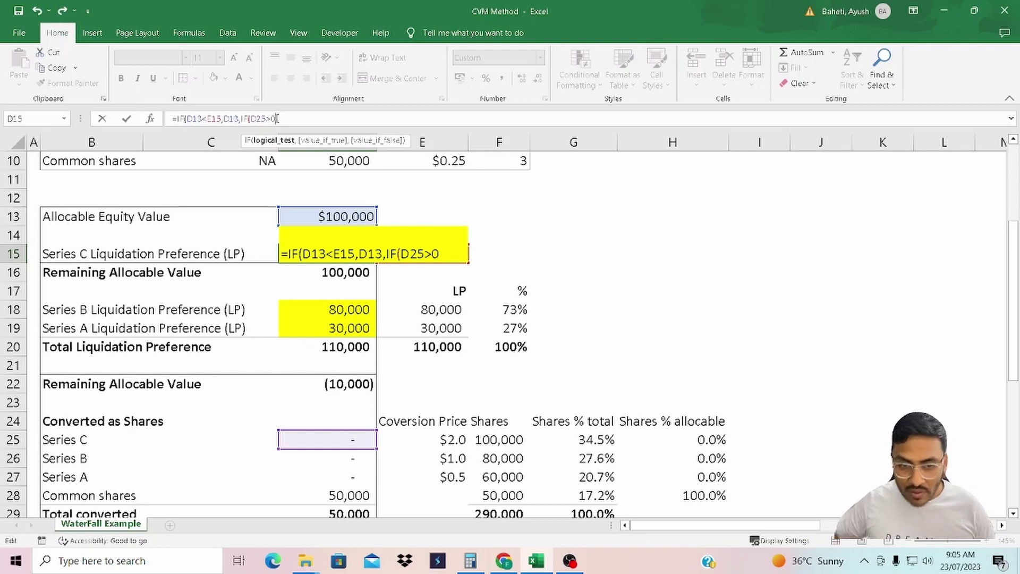
{"action": "type", "text": ","}
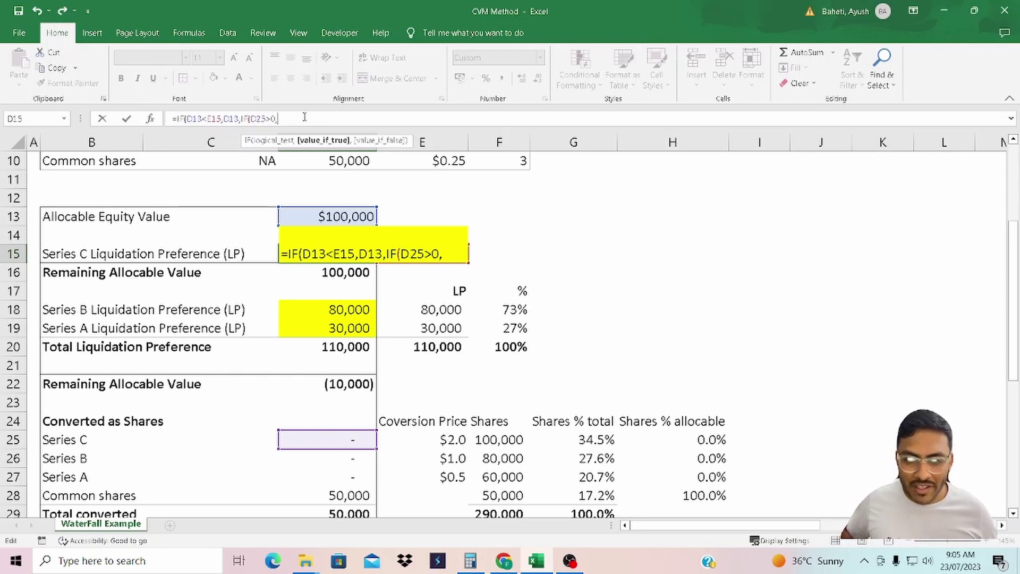
{"action": "type", "text": "0"}
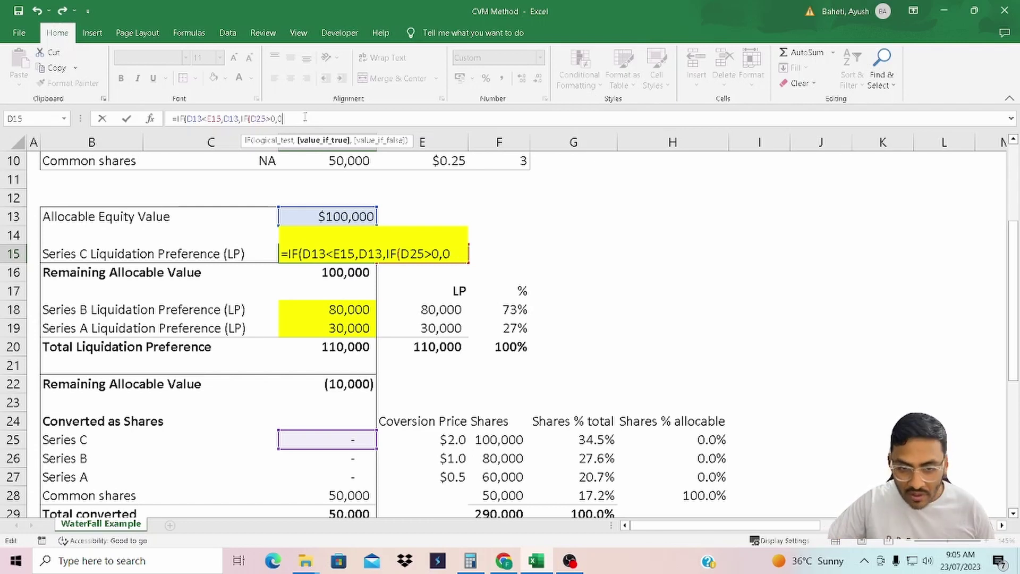
{"action": "type", "text": ","}
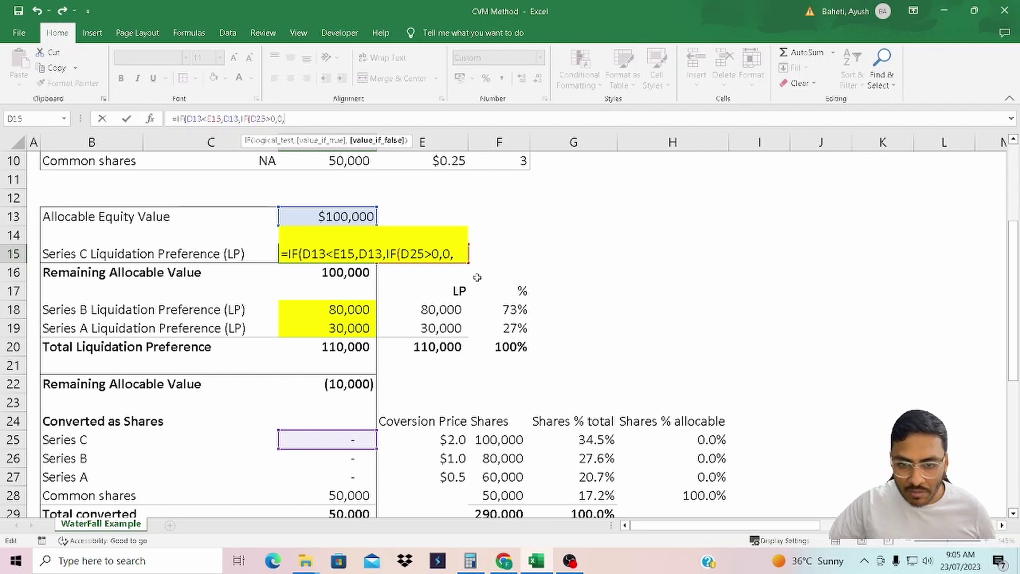
{"action": "left_click", "coordinate": [483, 250]}
{"action": "key", "text": "Left"}
{"action": "key", "text": "Return"}
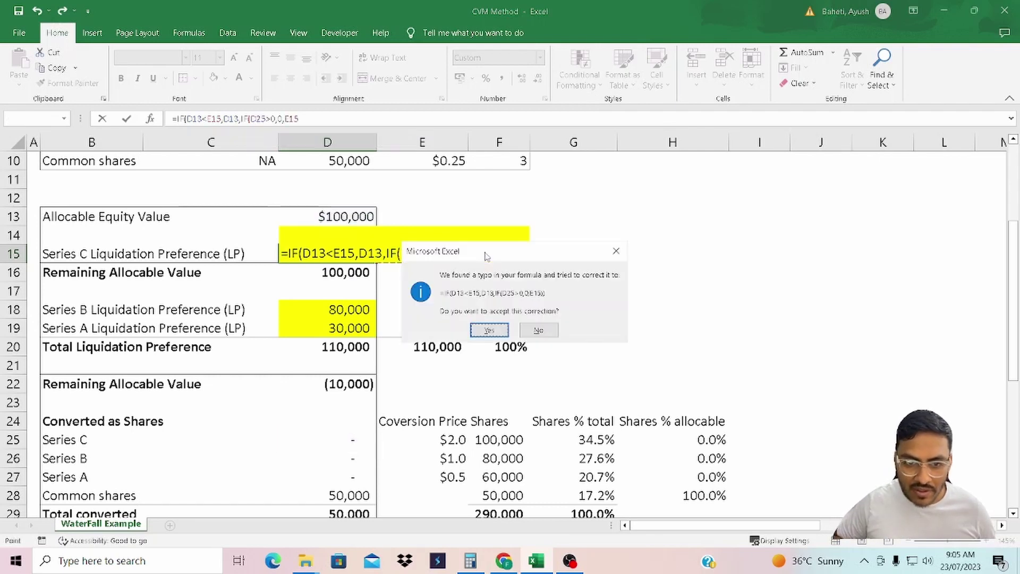
{"action": "key", "text": "Return"}
{"action": "key", "text": "Up"}
{"action": "key", "text": "ctrl+z"}
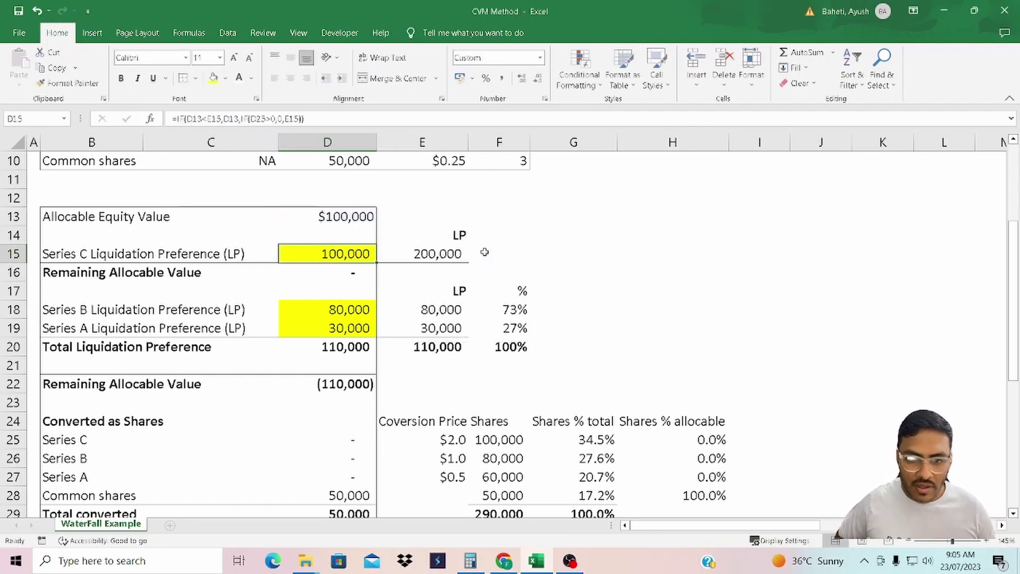
{"action": "key", "text": "F2"}
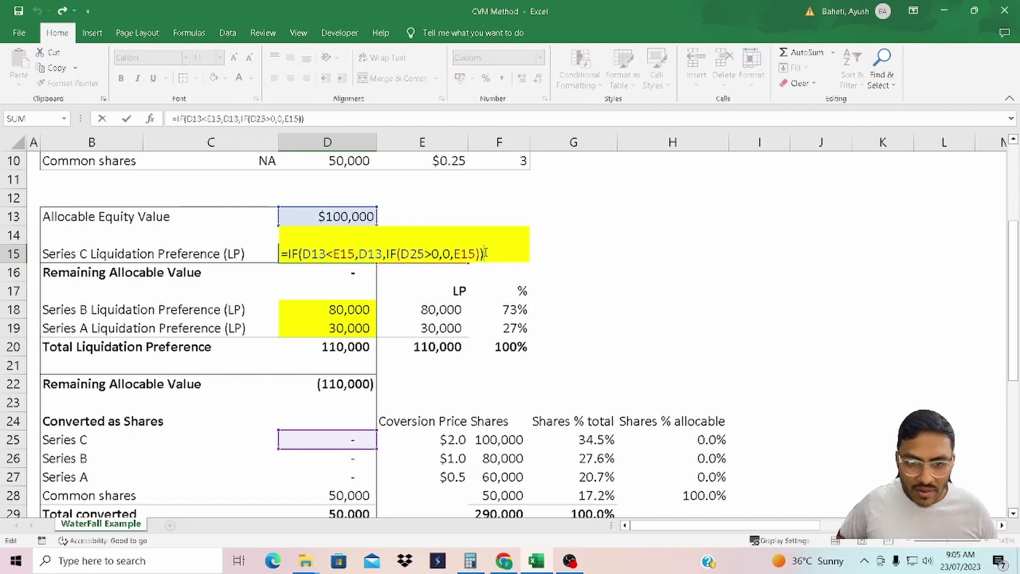
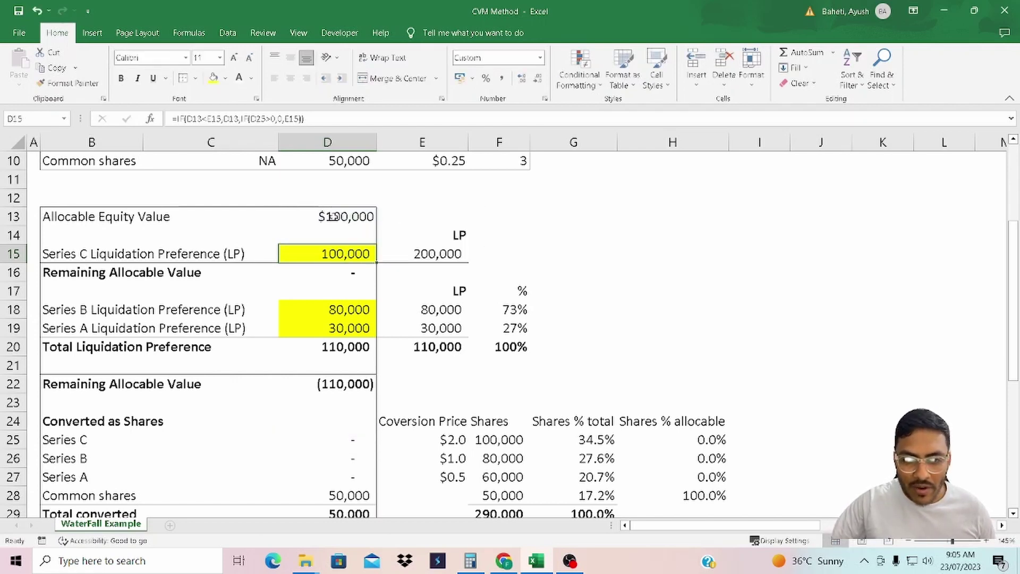
- Set the allocable equity value in D13 to 1,000,000
{"action": "left_click", "coordinate": [425, 256]}
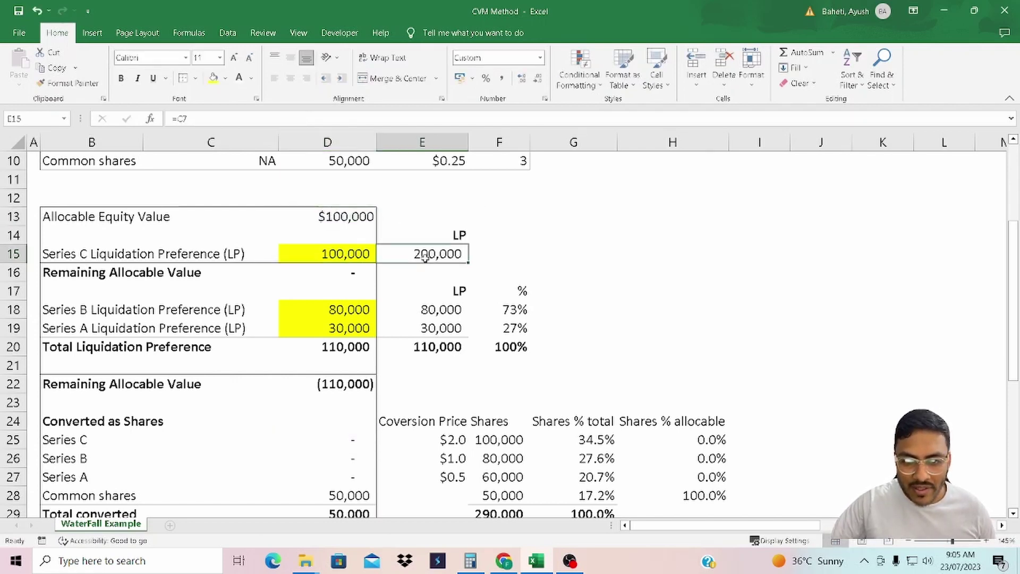
{"action": "left_click", "coordinate": [339, 256]}
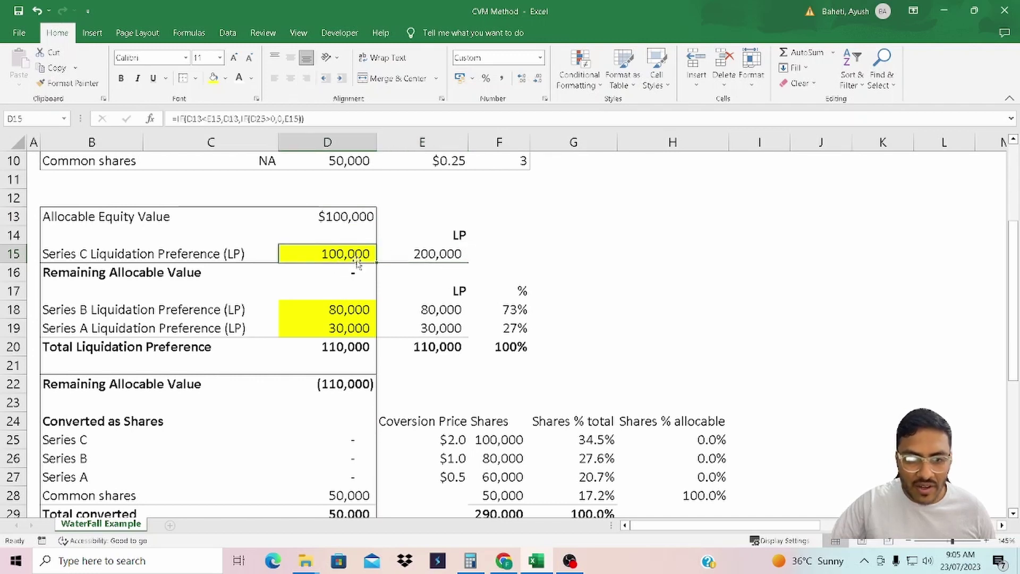
{"action": "left_click", "coordinate": [355, 222]}
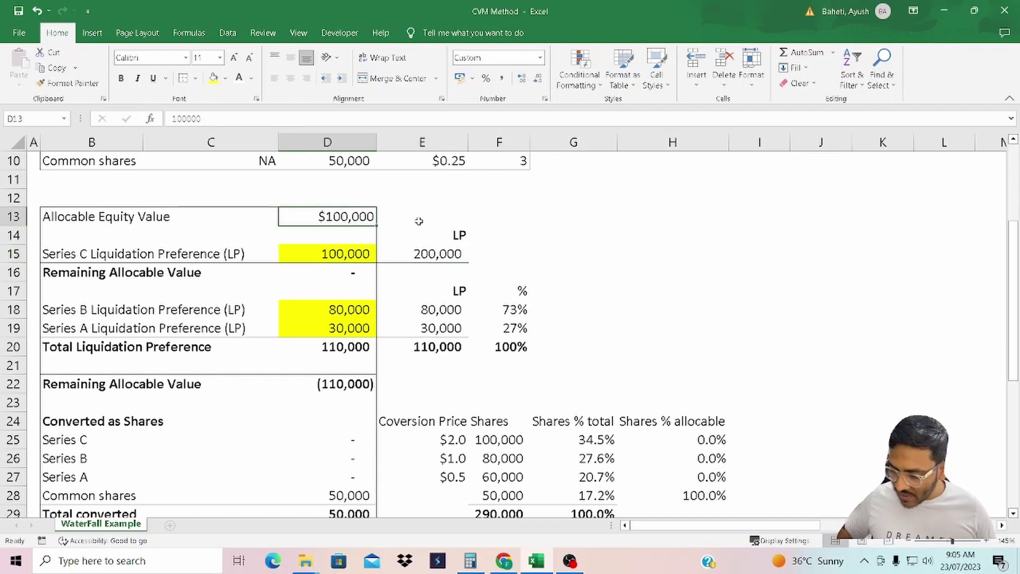
{"action": "type", "text": "1,000,000"}
{"action": "key", "text": "Return"}
- Examine the Series C liquidation preference formulas in D15 and E15 and the Series C conversion test in D25
{"action": "key", "text": "Up"}
{"action": "key", "text": "Down"}
{"action": "key", "text": "Down"}
{"action": "key", "text": "F2"}
{"action": "key", "text": "Escape"}
{"action": "key", "text": "Right"}
{"action": "key", "text": "F2"}
{"action": "key", "text": "Escape"}
{"action": "key", "text": "Left"}
{"action": "key", "text": "F2"}
{"action": "key", "text": "Escape"}
{"action": "key", "text": "F2"}
{"action": "key", "text": "Escape"}
{"action": "left_click", "coordinate": [361, 445]}
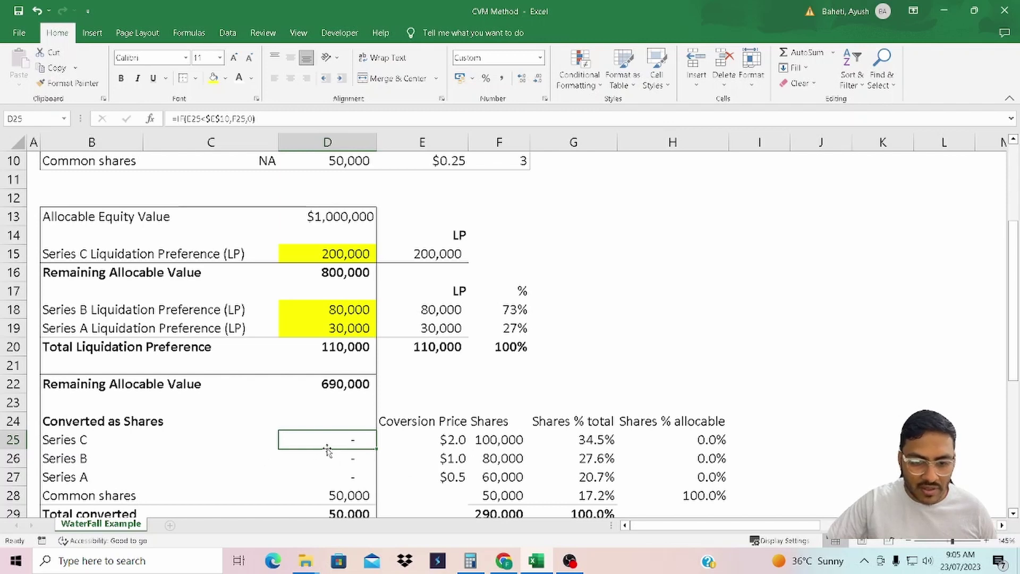
{"action": "left_click", "coordinate": [336, 257]}
- Begin an IF formula in D18 that tests $D$16<$E$20 and returns D16*F18 when true
{"action": "left_click", "coordinate": [370, 315]}
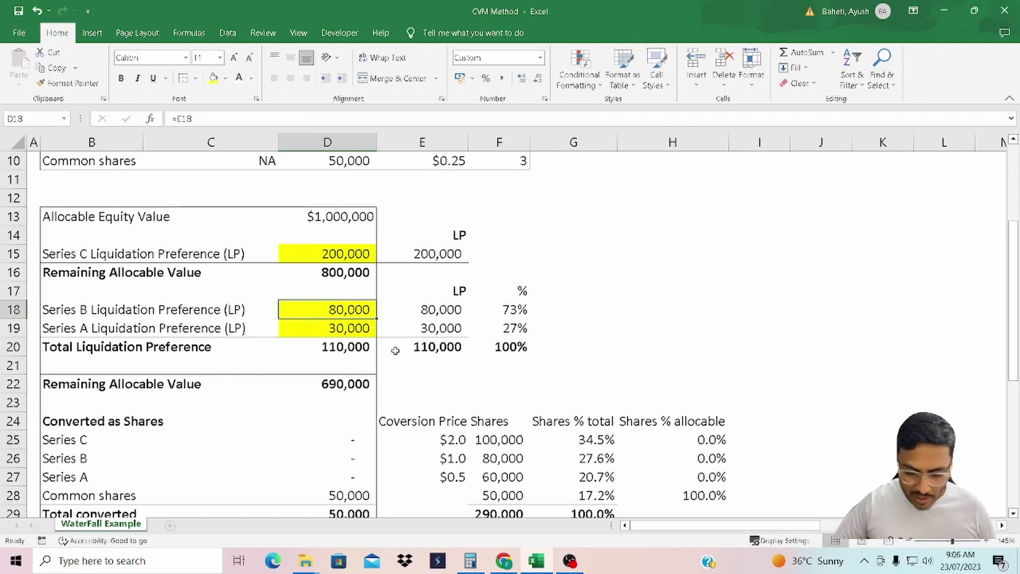
{"action": "type", "text": "=if"}
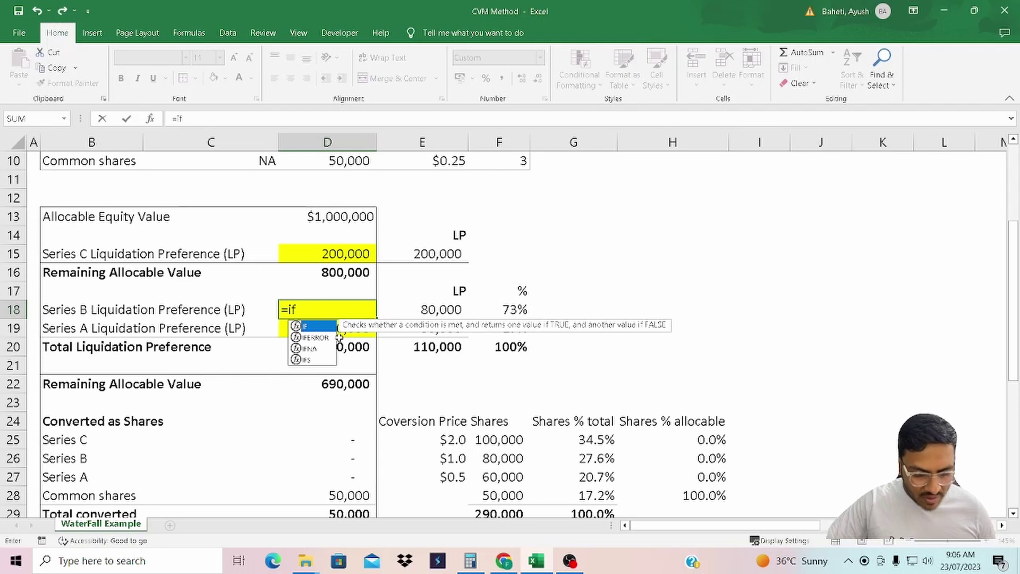
{"action": "key", "text": "Tab"}
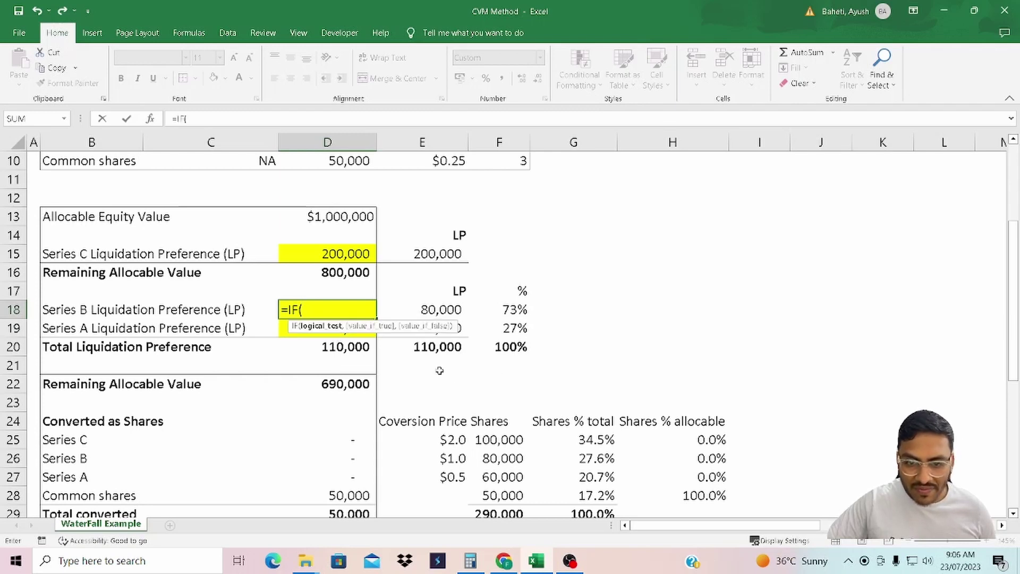
{"action": "key", "text": "Up"}
{"action": "key", "text": "Up"}
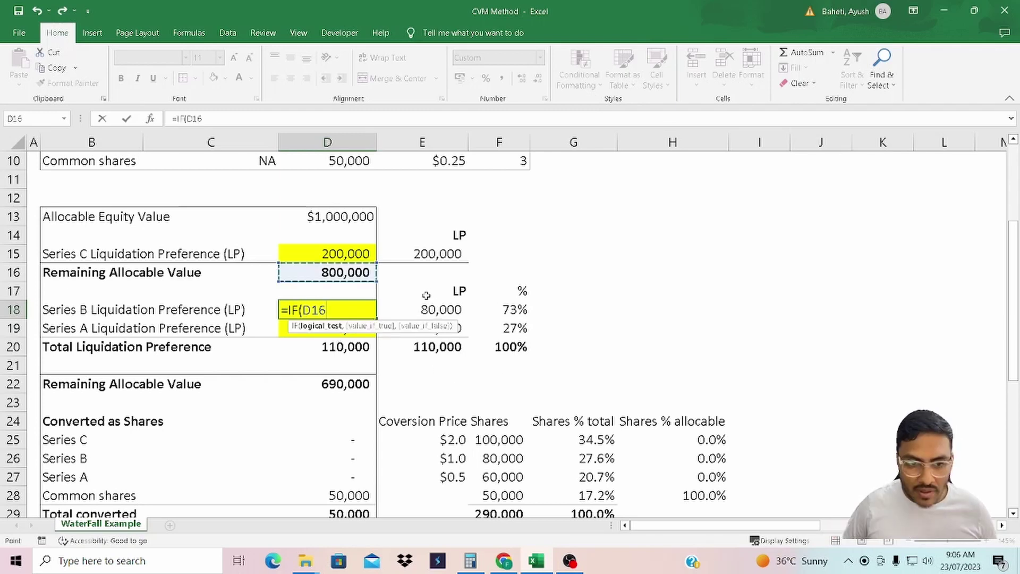
{"action": "type", "text": "<"}
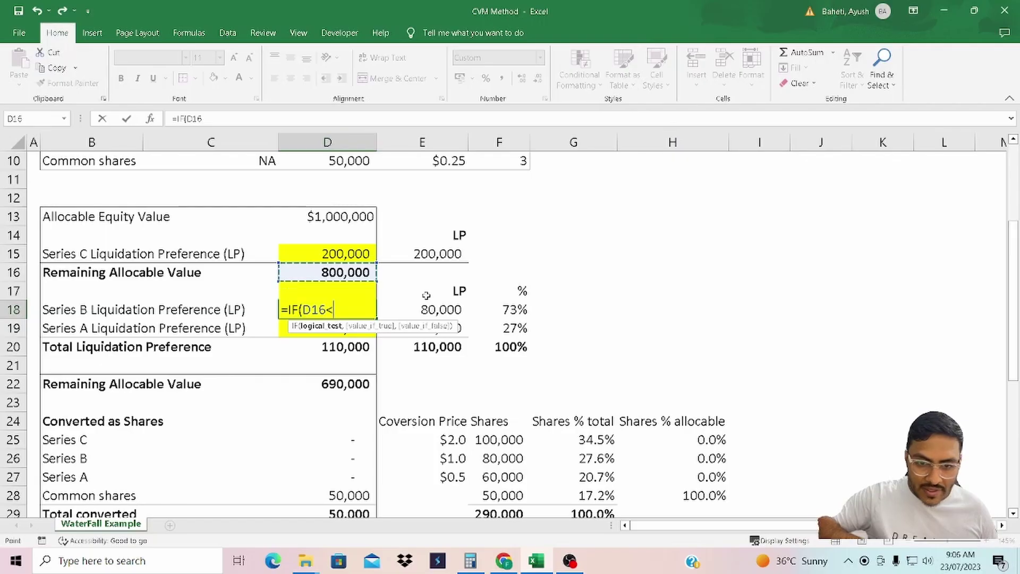
{"action": "left_click", "coordinate": [431, 349]}
{"action": "type", "text": ","}
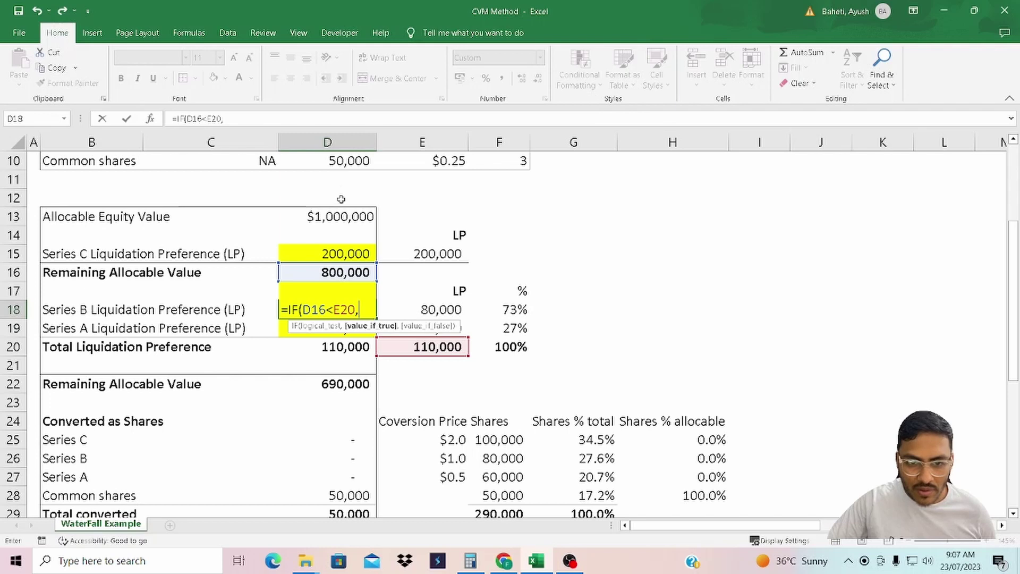
{"action": "left_click", "coordinate": [344, 272]}
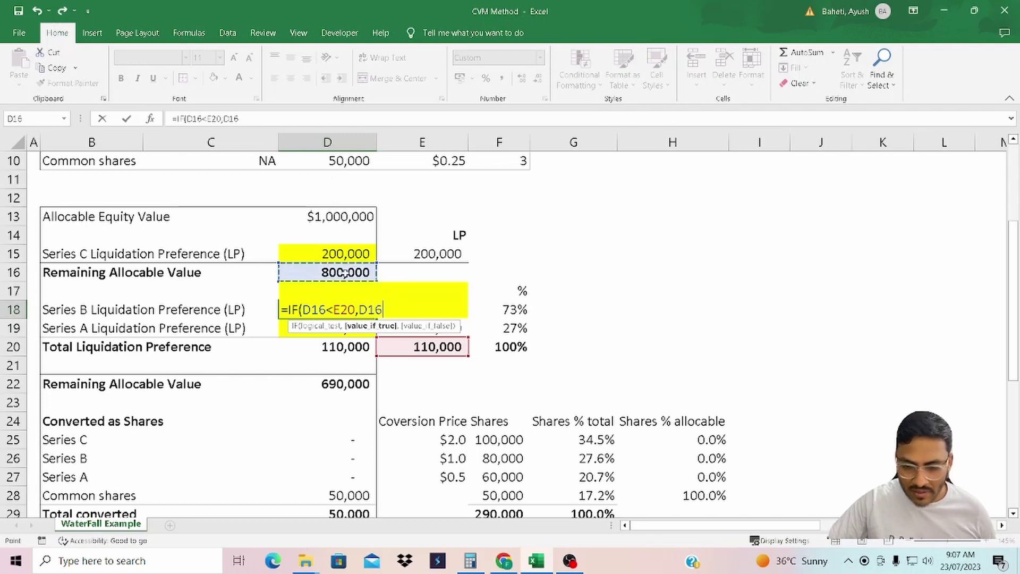
{"action": "type", "text": "*"}
{"action": "left_click", "coordinate": [514, 313]}
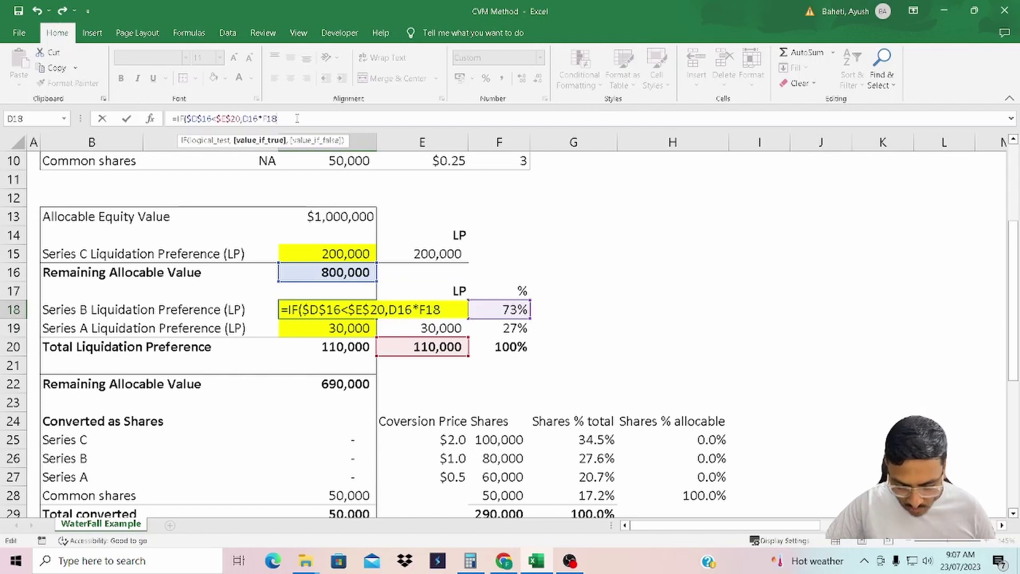
- Nest IF(D26>0,0,E18) as the false value of D18's formula and enter it, accepting the proposed correction
{"action": "left_click", "coordinate": [297, 119]}
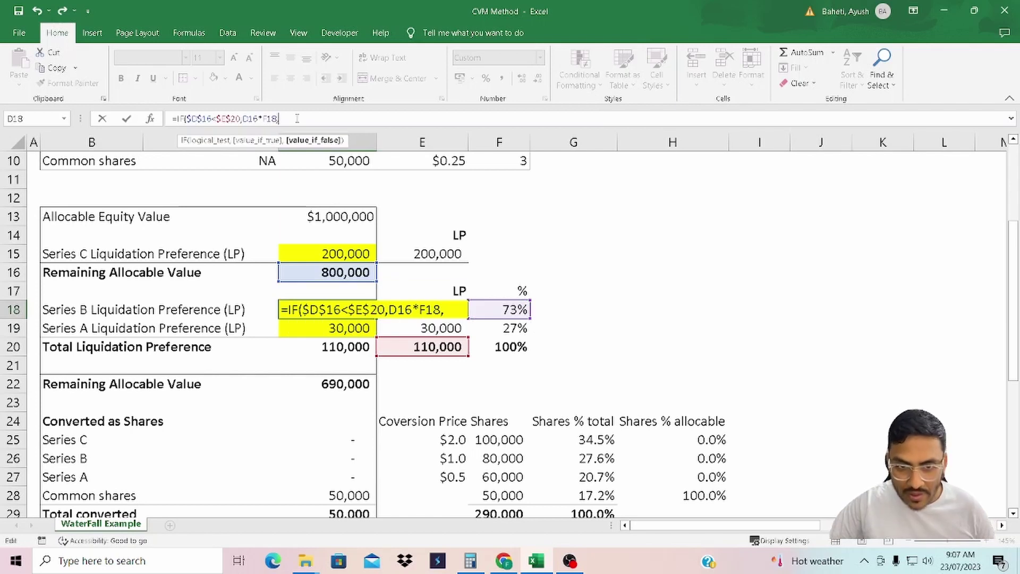
{"action": "type", "text": ",IF("}
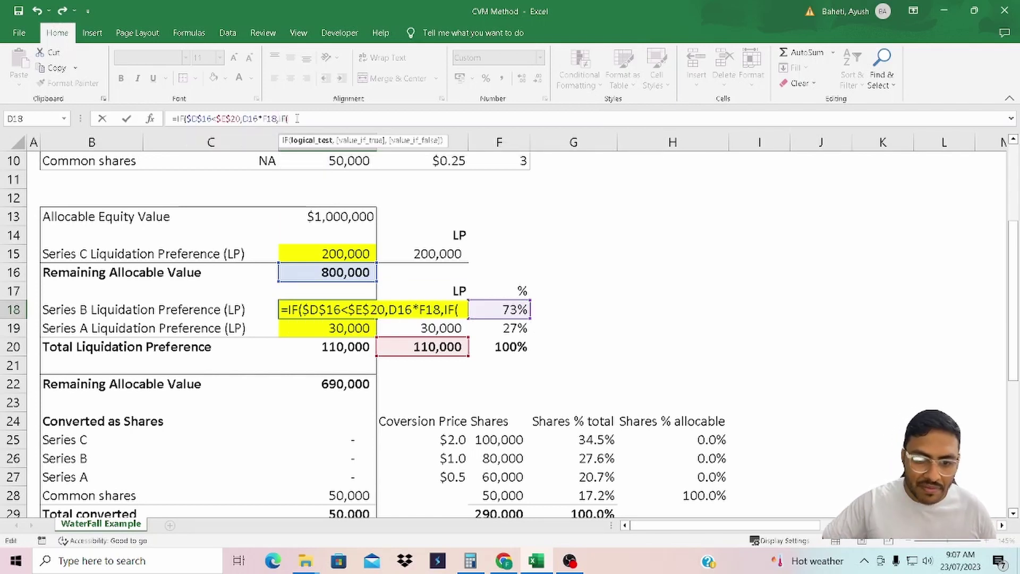
{"action": "left_click", "coordinate": [340, 459]}
{"action": "left_click", "coordinate": [323, 119]}
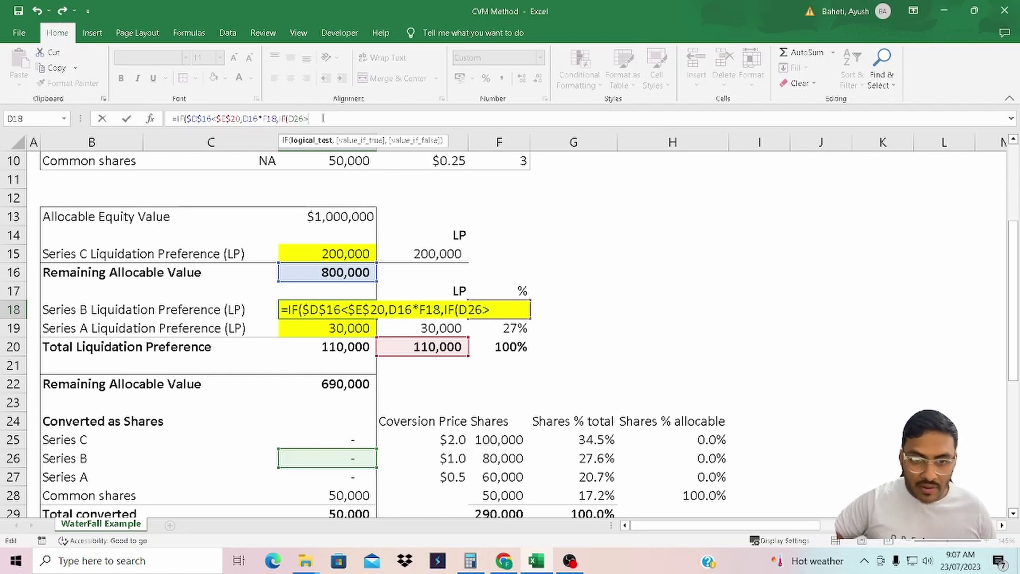
{"action": "type", "text": ">0,0"}
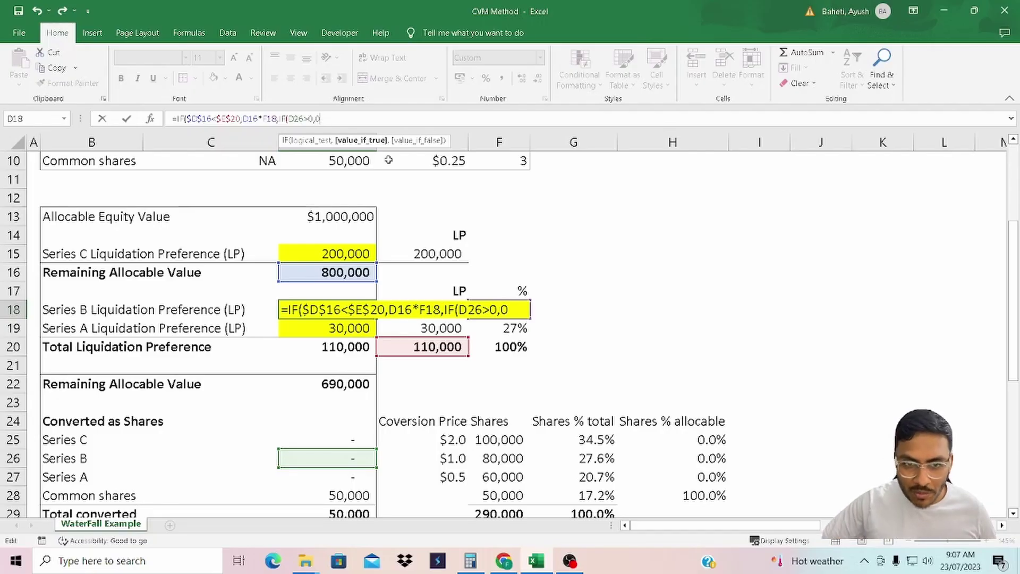
{"action": "type", "text": ","}
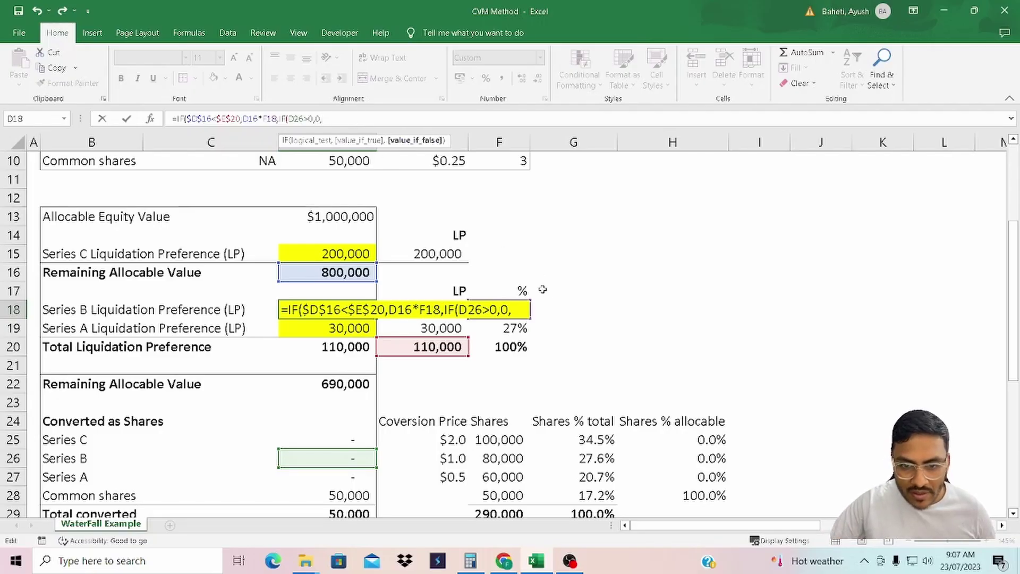
{"action": "left_click", "coordinate": [574, 312]}
{"action": "key", "text": "Left"}
{"action": "key", "text": "Left"}
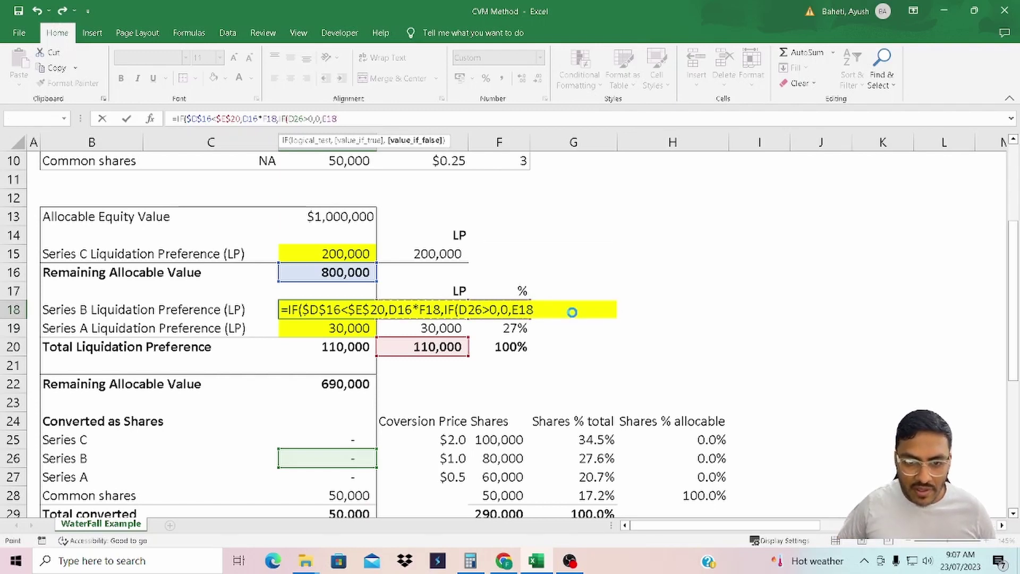
{"action": "key", "text": "Return"}
{"action": "key", "text": "Return"}
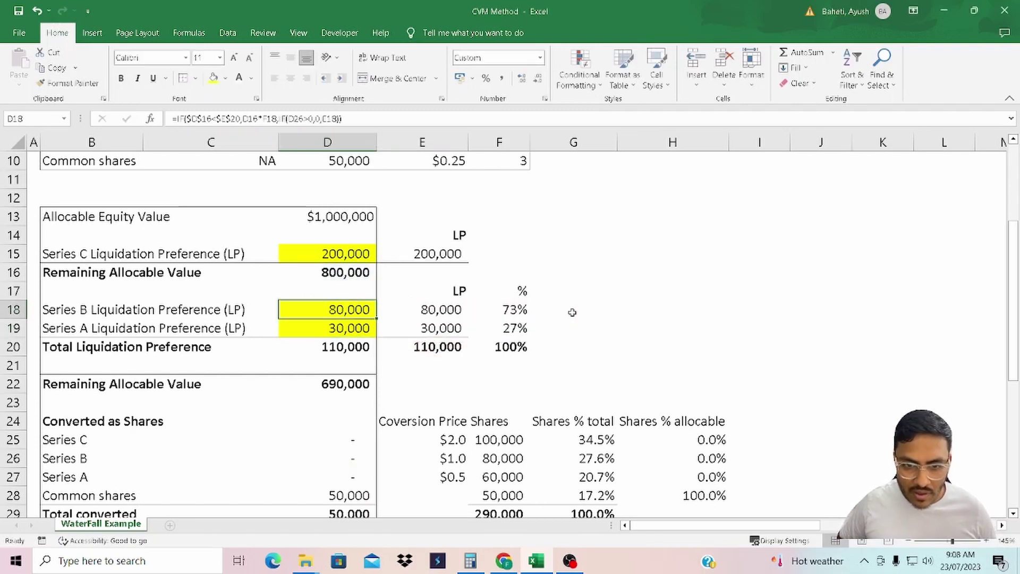
- Copy D18's formula into D19 so the Series A preference uses D16*F19, D27 and E19
{"action": "key", "text": "F2"}
{"action": "key", "text": "Escape"}
{"action": "key", "text": "F2"}
{"action": "key", "text": "Escape"}
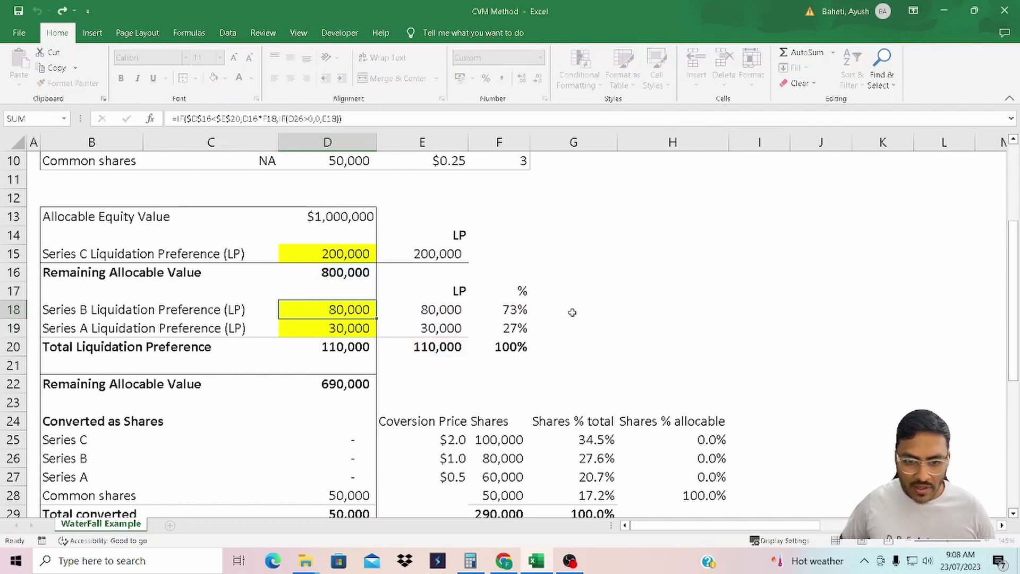
{"action": "key", "text": "ctrl+c"}
{"action": "key", "text": "Down"}
{"action": "key", "text": "ctrl+alt+v"}
{"action": "key", "text": "Return"}
{"action": "key", "text": "F2"}
{"action": "key", "text": "Escape"}
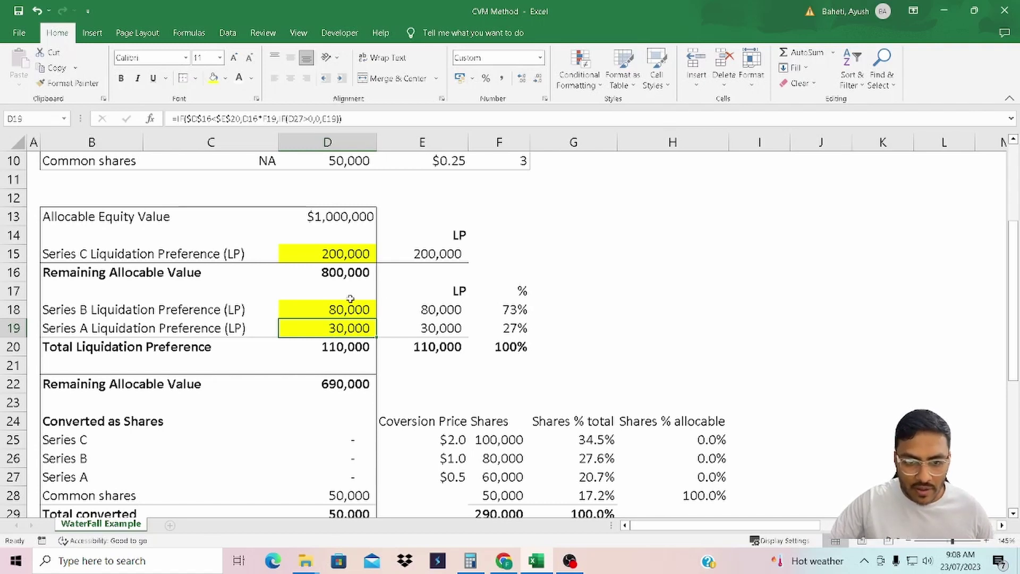
- Remove the yellow fill from the Series C liquidation preference cell D15
{"action": "left_click", "coordinate": [353, 248]}
{"action": "key", "text": "alt+h"}
{"action": "key", "text": "h"}
{"action": "key", "text": "n"}
{"action": "left_click", "coordinate": [350, 309]}
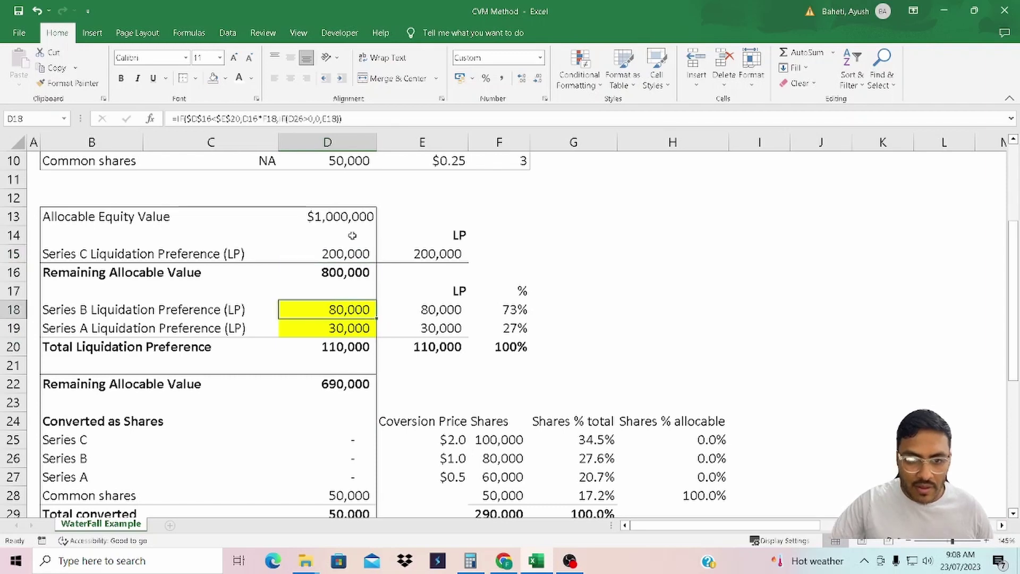
{"action": "scroll", "coordinate": [378, 285], "scroll_direction": "up", "scroll_amount": 1}
{"action": "scroll", "coordinate": [368, 283], "scroll_direction": "down", "scroll_amount": 1}
- Set the allocable equity value in D13 to 250,000
{"action": "left_click", "coordinate": [347, 218]}
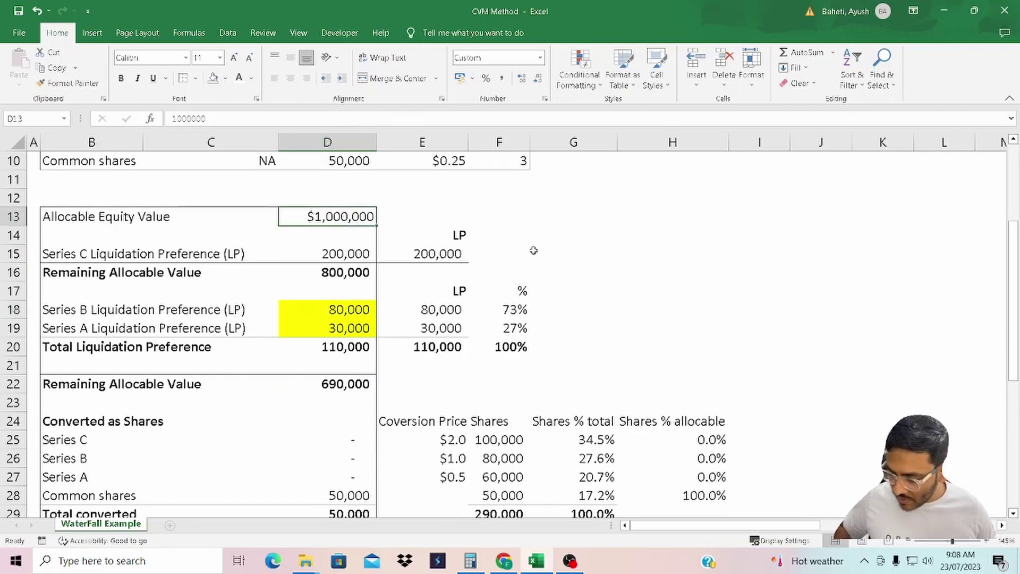
{"action": "type", "text": "250,000"}
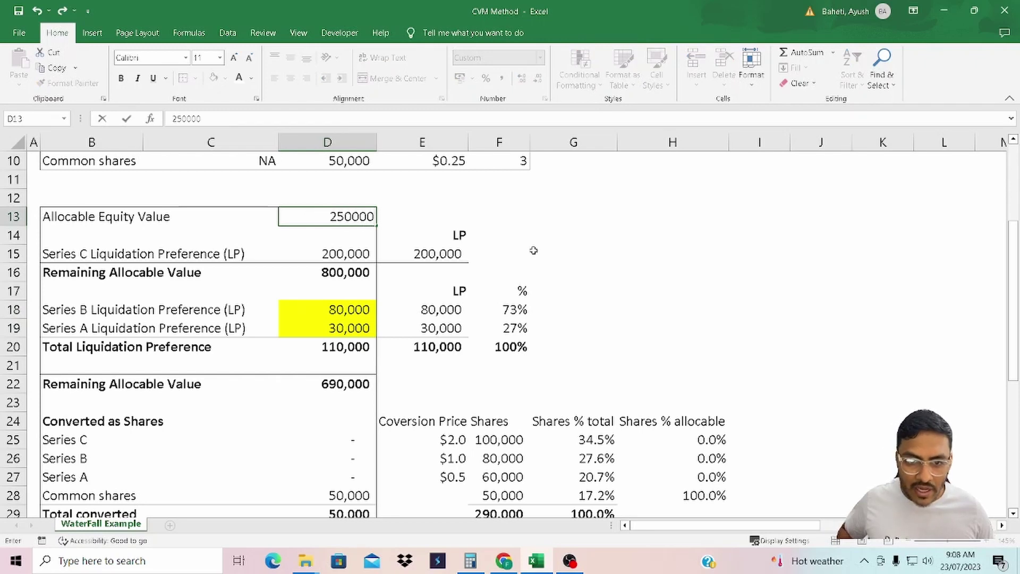
{"action": "key", "text": "Return"}
{"action": "key", "text": "Up"}
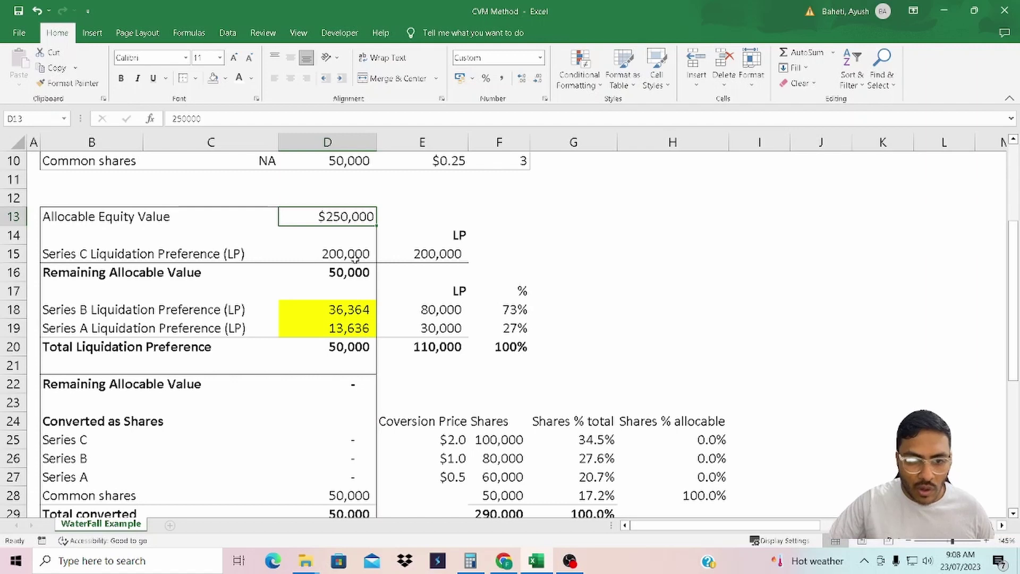
- Examine the Series C preference, remaining value, Series B and A preferences and their total in D15:D20
{"action": "left_click", "coordinate": [344, 256]}
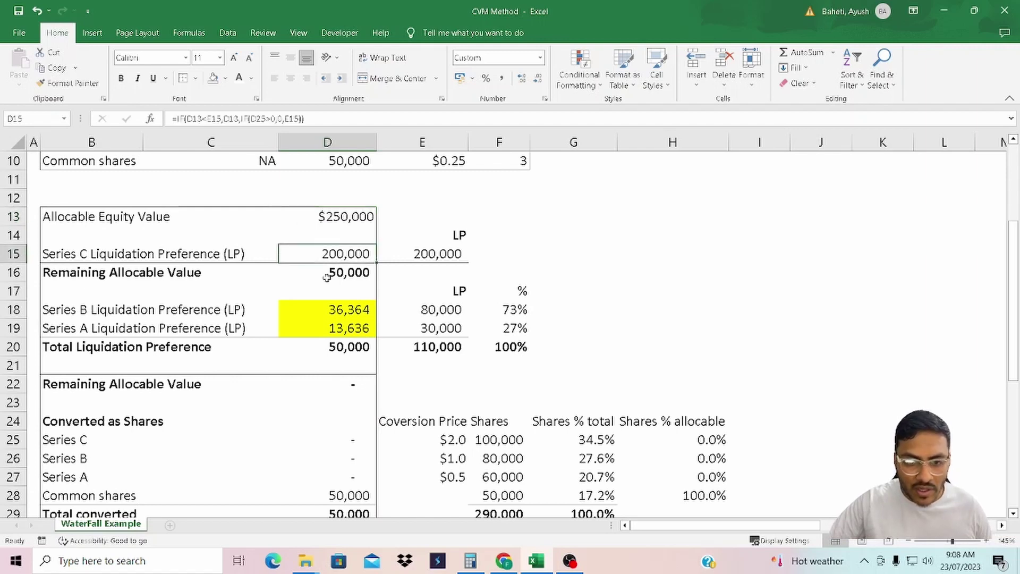
{"action": "left_click", "coordinate": [345, 282]}
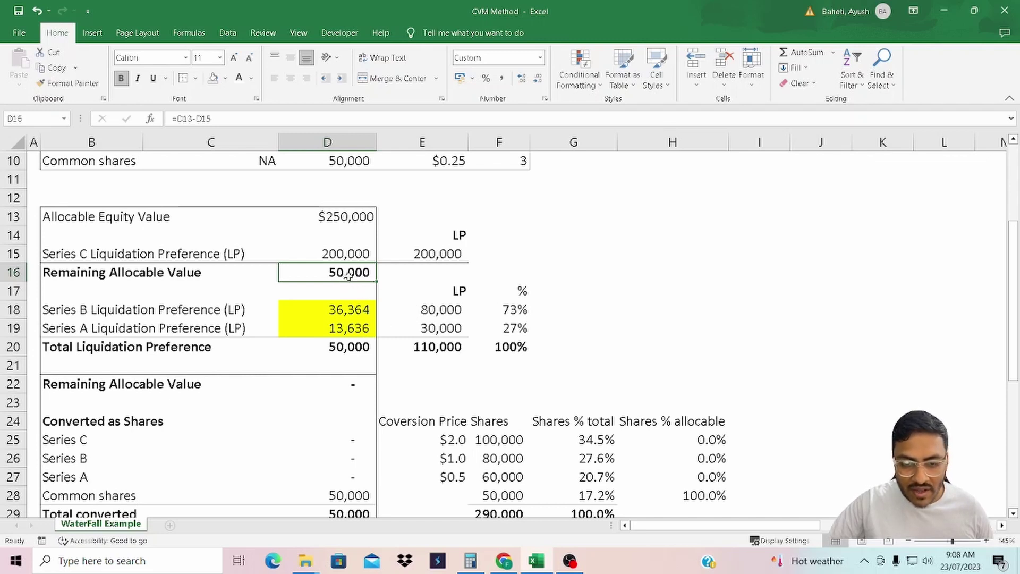
{"action": "left_click", "coordinate": [349, 309]}
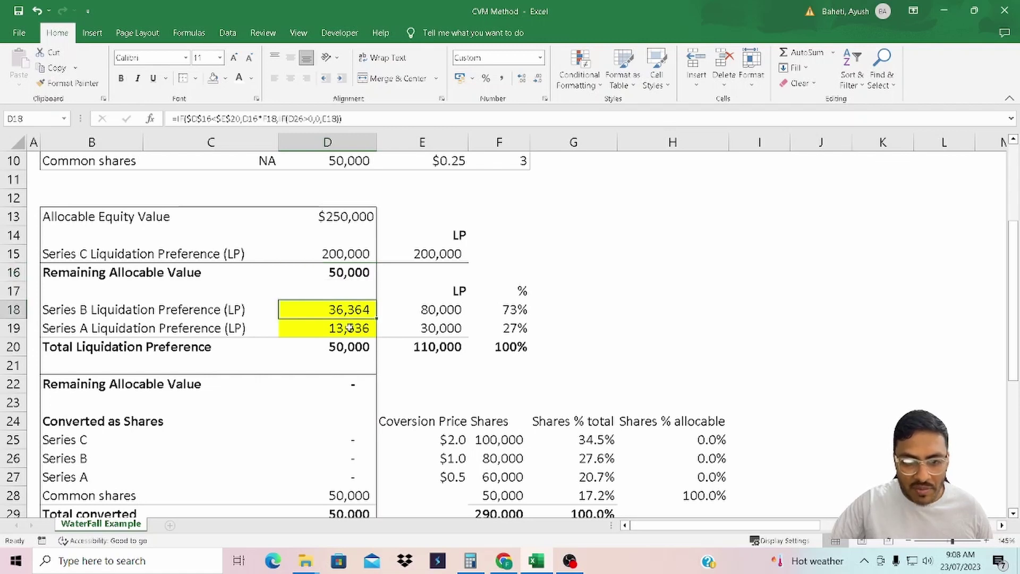
{"action": "left_click", "coordinate": [349, 328]}
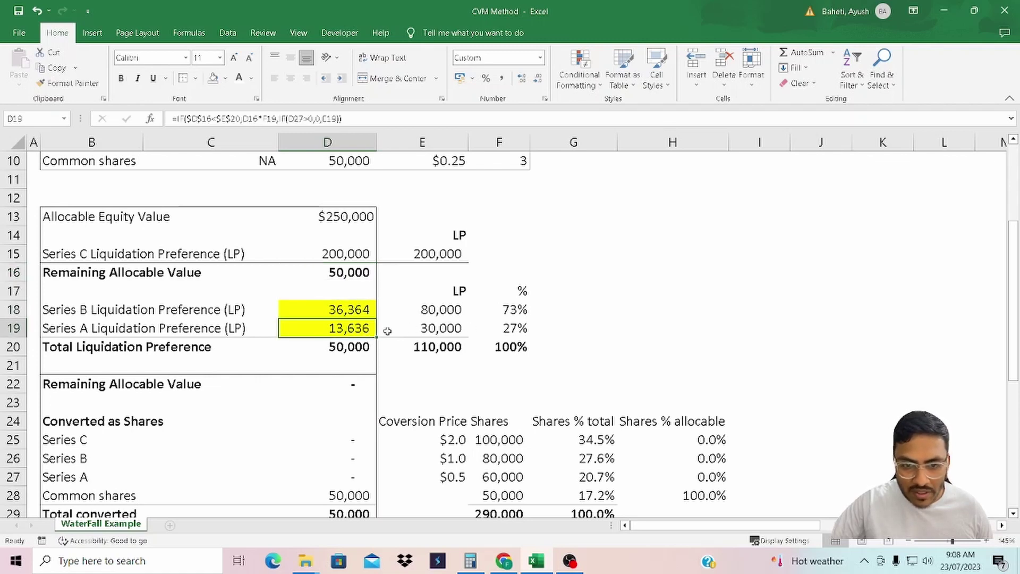
{"action": "left_click_drag", "start_coordinate": [351, 305], "coordinate": [351, 329]}
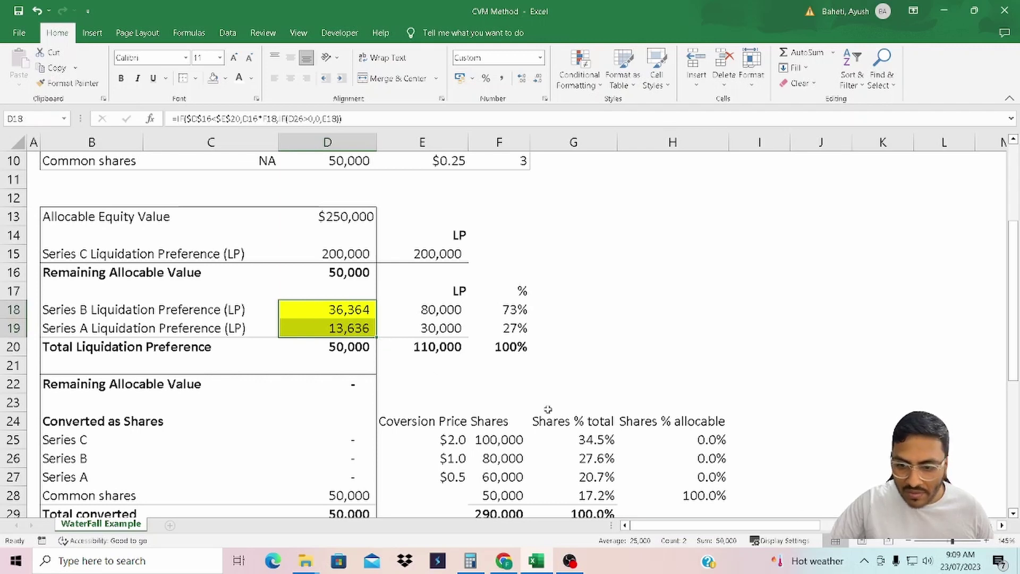
{"action": "left_click", "coordinate": [364, 348]}
{"action": "key", "text": "F2"}
{"action": "key", "text": "Escape"}
{"action": "key", "text": "Up"}
{"action": "key", "text": "Up"}
{"action": "key", "text": "F2"}
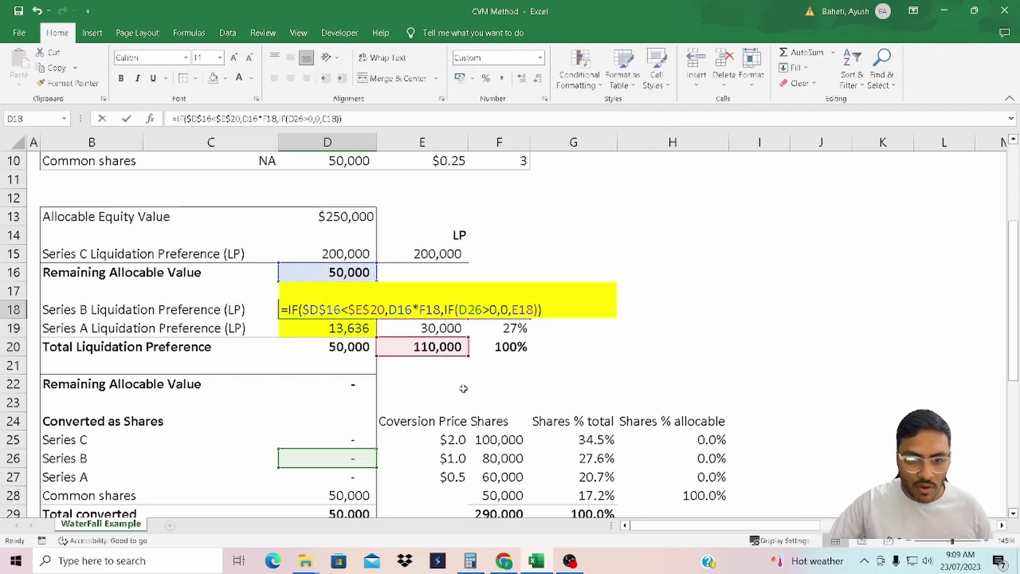
{"action": "key", "text": "Escape"}
- Remove the yellow fill from the Series B and Series A preference cells D18:D19
{"action": "key", "text": "shift+Down"}
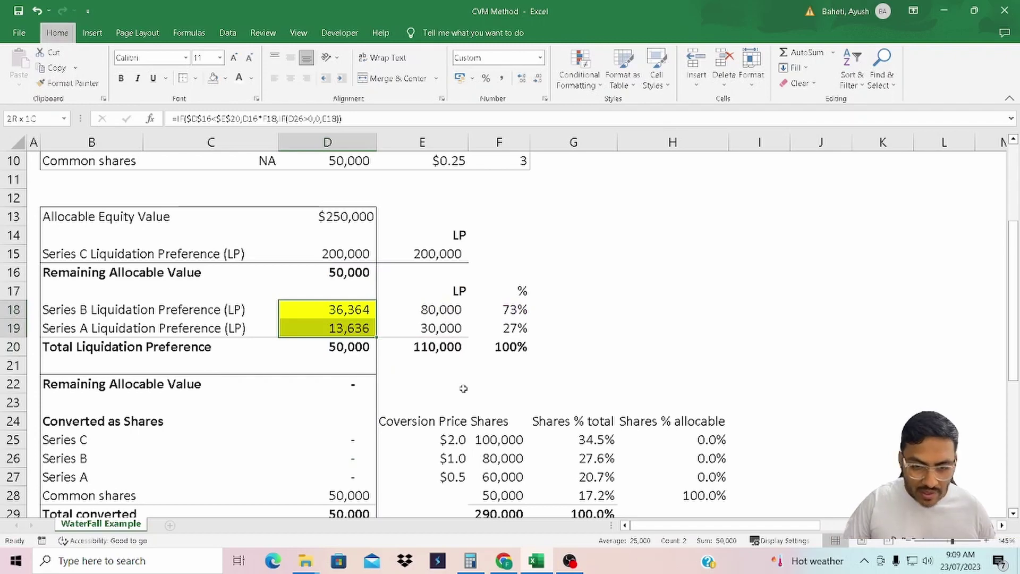
{"action": "key", "text": "Down"}
{"action": "key", "text": "F2"}
{"action": "key", "text": "Escape"}
{"action": "key", "text": "Down"}
{"action": "key", "text": "F2"}
{"action": "key", "text": "Escape"}
- Set the allocable equity value in D13 to 500,000
{"action": "key", "text": "Up"}
{"action": "key", "text": "Up"}
{"action": "key", "text": "Up"}
{"action": "key", "text": "Up"}
{"action": "key", "text": "Up"}
{"action": "key", "text": "Up"}
{"action": "key", "text": "Up"}
{"action": "scroll", "coordinate": [462, 387], "scroll_direction": "up", "scroll_amount": 1}
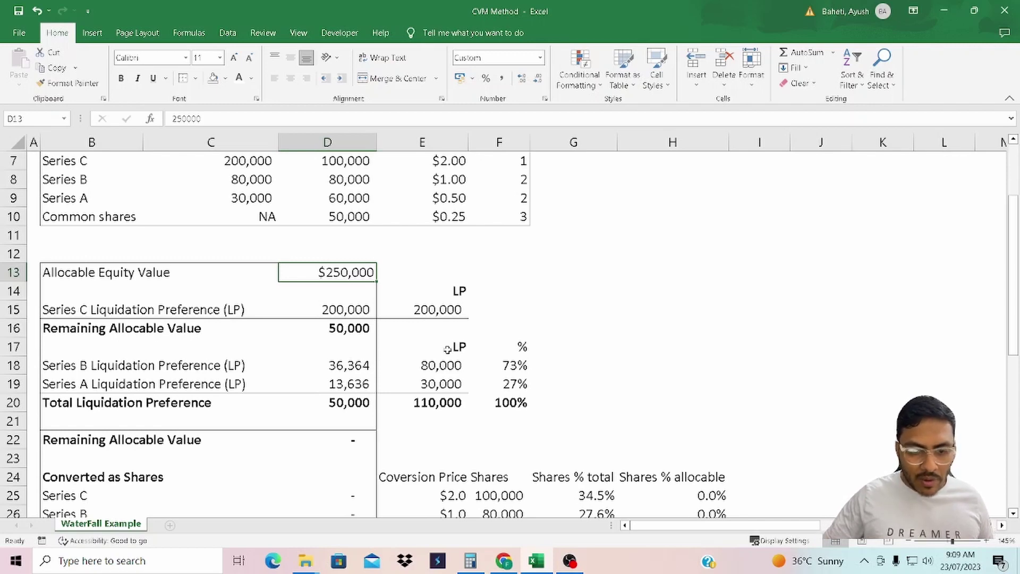
{"action": "type", "text": "500000"}
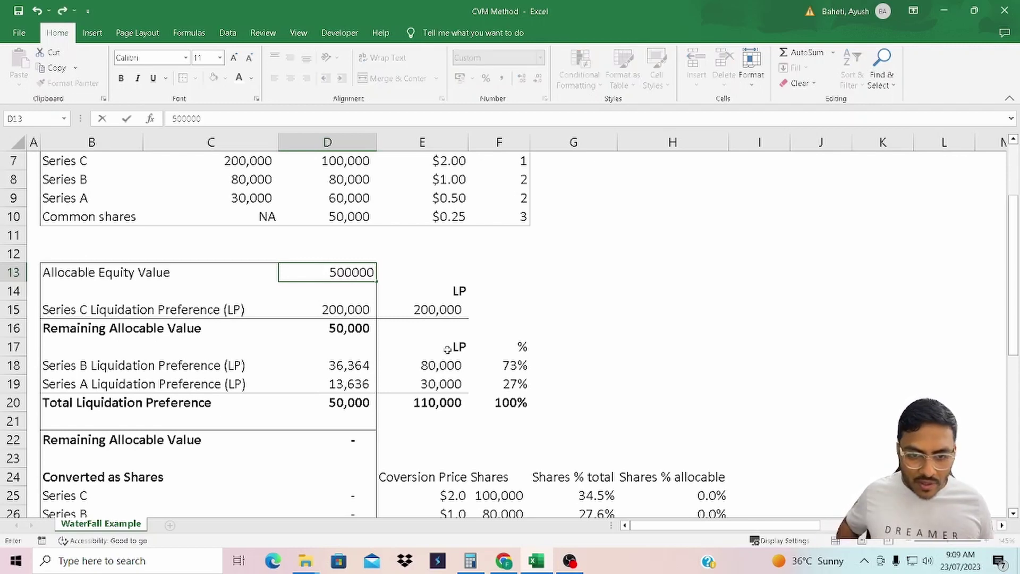
{"action": "key", "text": "Return"}
{"action": "key", "text": "Up"}
- Examine the Series B and A preference amounts in D18:E20 and the remaining allocable value in D22
{"action": "scroll", "coordinate": [366, 359], "scroll_direction": "down", "scroll_amount": 2}
{"action": "scroll", "coordinate": [356, 366], "scroll_direction": "up", "scroll_amount": 2}
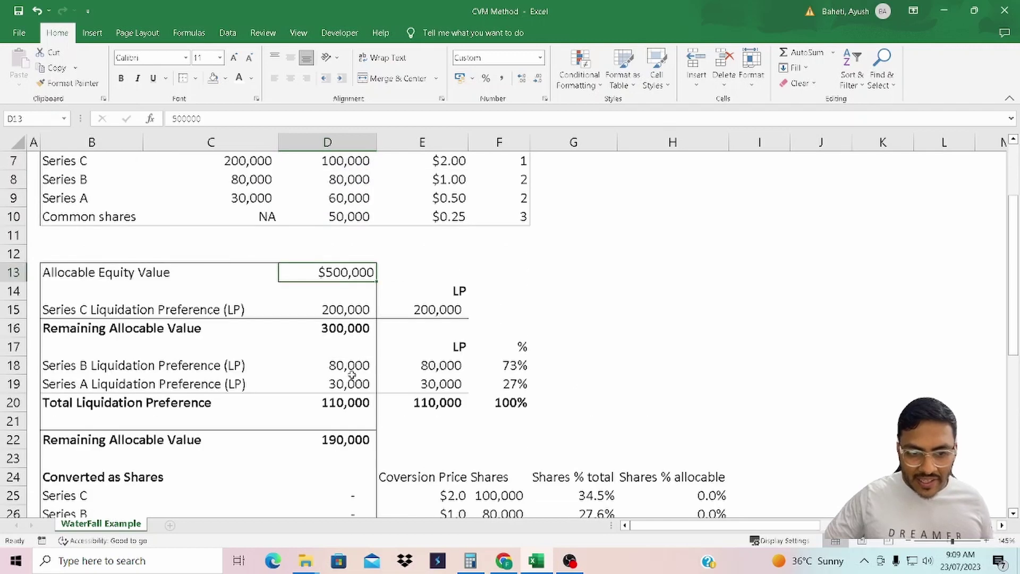
{"action": "left_click", "coordinate": [338, 360]}
{"action": "left_click_drag", "start_coordinate": [441, 366], "coordinate": [441, 385]}
{"action": "left_click", "coordinate": [422, 403]}
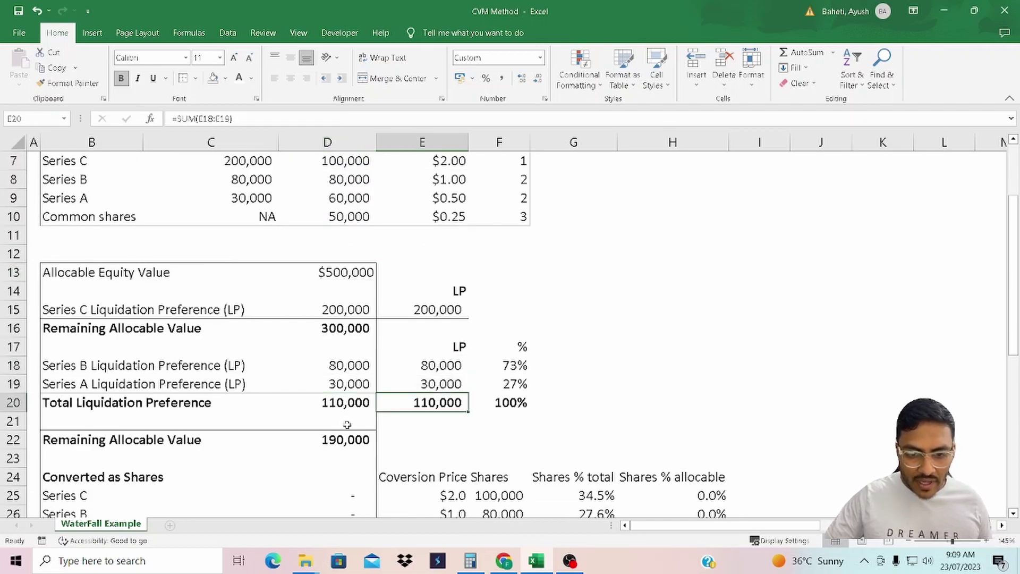
{"action": "scroll", "coordinate": [438, 414], "scroll_direction": "down", "scroll_amount": 1}
{"action": "left_click", "coordinate": [355, 384]}
{"action": "scroll", "coordinate": [355, 390], "scroll_direction": "down", "scroll_amount": 1}
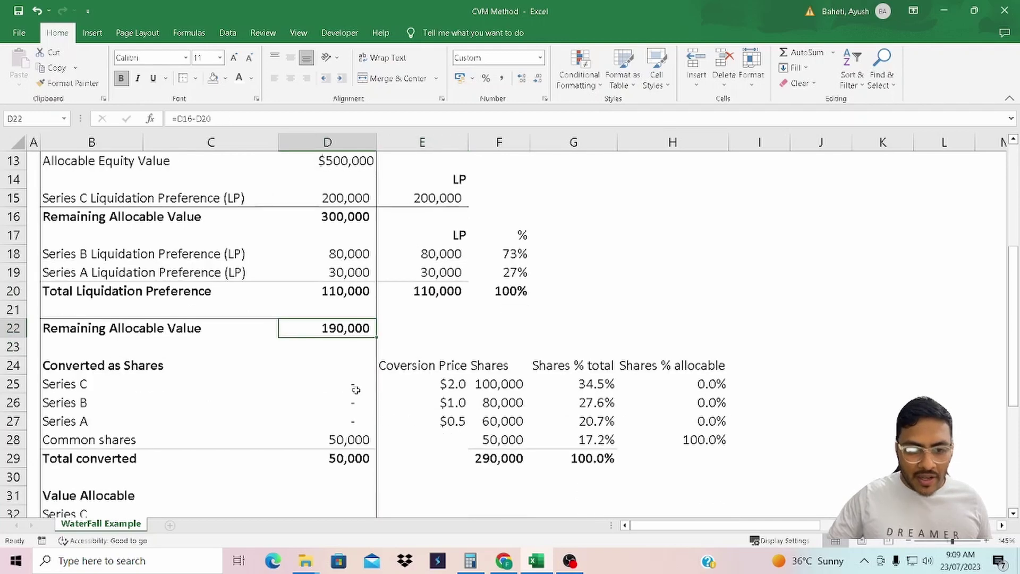
- Enter the Series C allocable value formula =D15+D22*H25 in D32
{"action": "scroll", "coordinate": [345, 376], "scroll_direction": "down", "scroll_amount": 1}
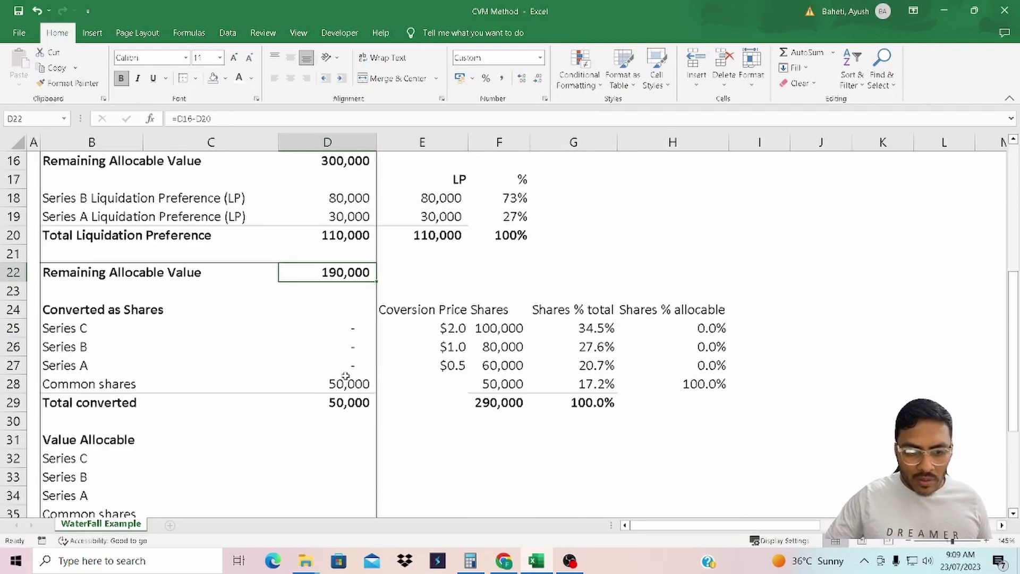
{"action": "scroll", "coordinate": [339, 382], "scroll_direction": "down", "scroll_amount": 2}
{"action": "left_click", "coordinate": [320, 345]}
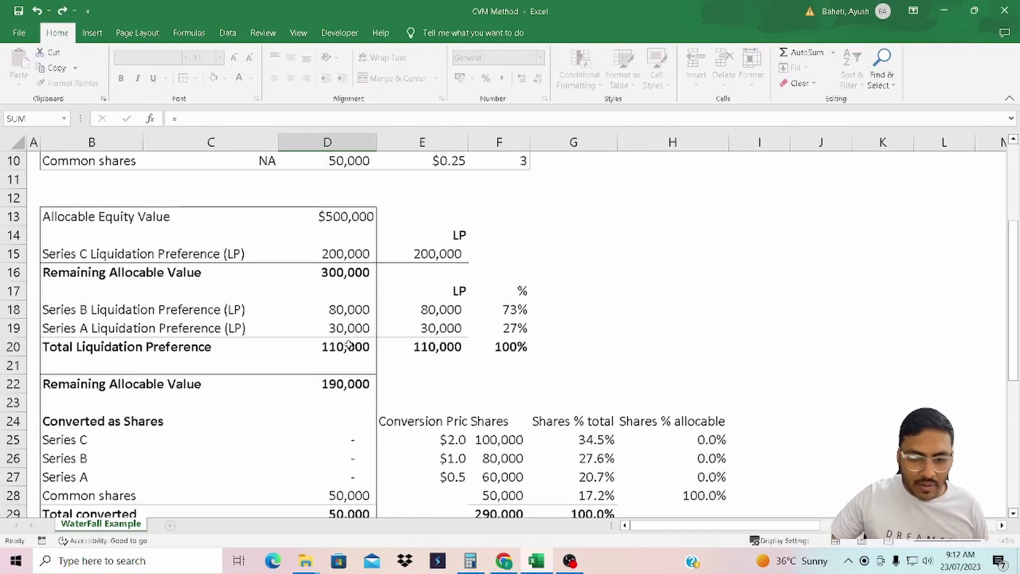
{"action": "scroll", "coordinate": [348, 342], "scroll_direction": "down", "scroll_amount": 2}
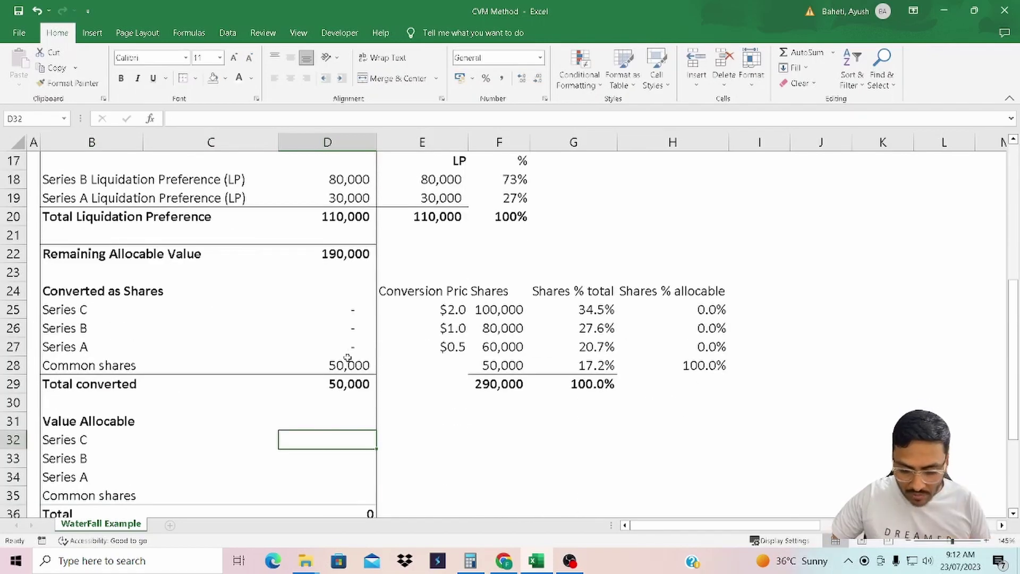
{"action": "type", "text": "="}
{"action": "scroll", "coordinate": [356, 334], "scroll_direction": "up", "scroll_amount": 3}
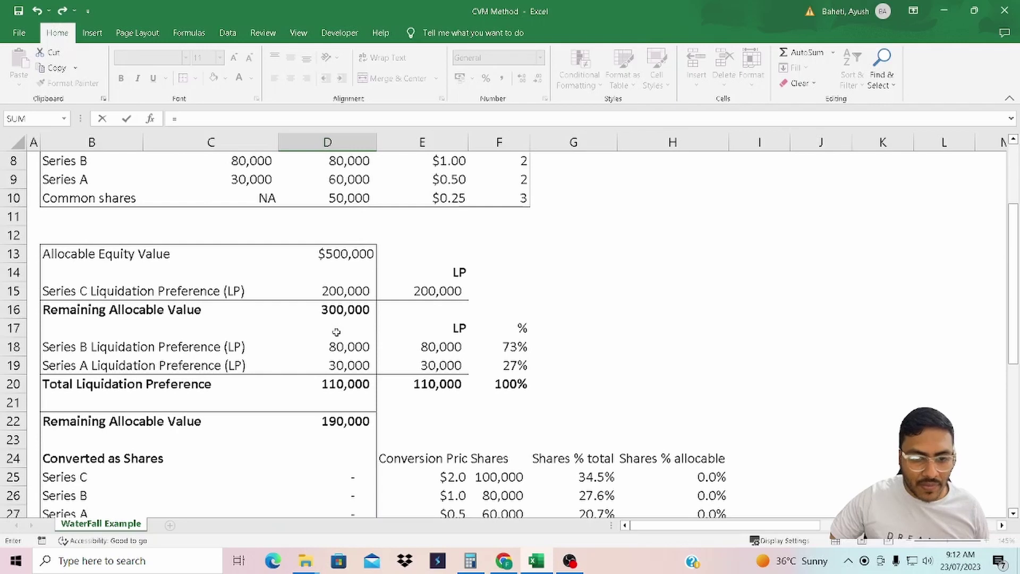
{"action": "left_click", "coordinate": [338, 293]}
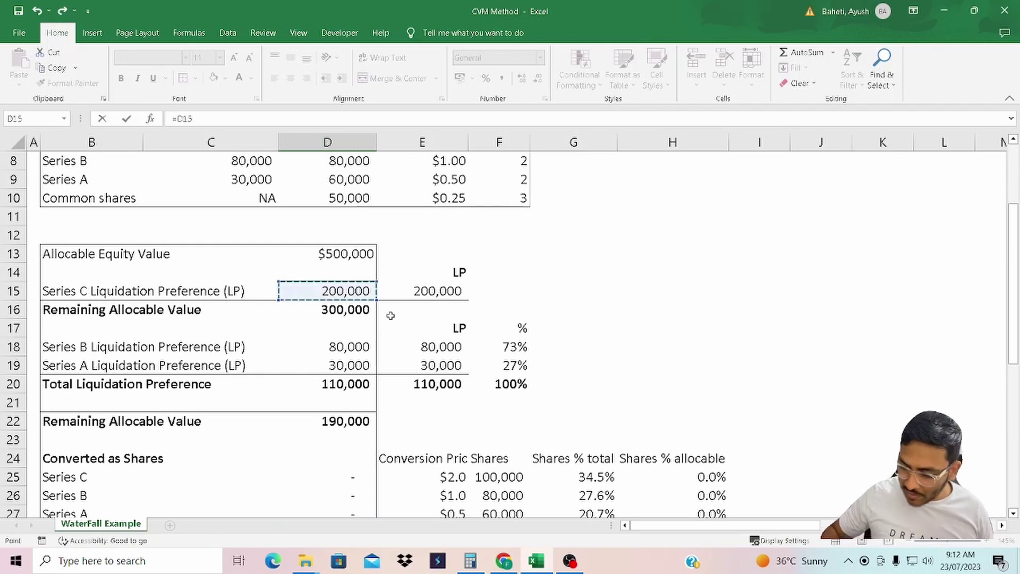
{"action": "type", "text": "+"}
{"action": "scroll", "coordinate": [416, 352], "scroll_direction": "down", "scroll_amount": 2}
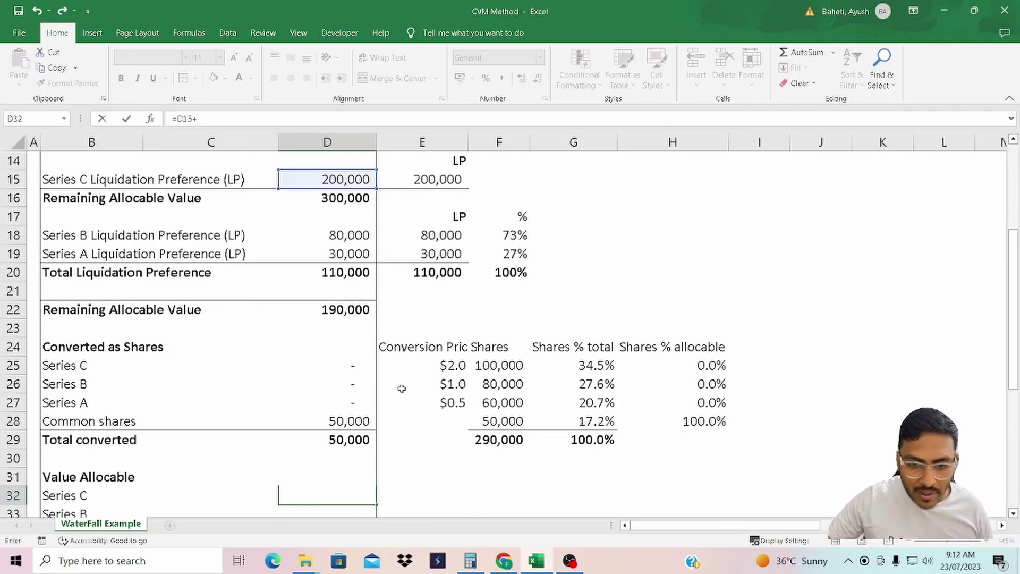
{"action": "left_click", "coordinate": [336, 313]}
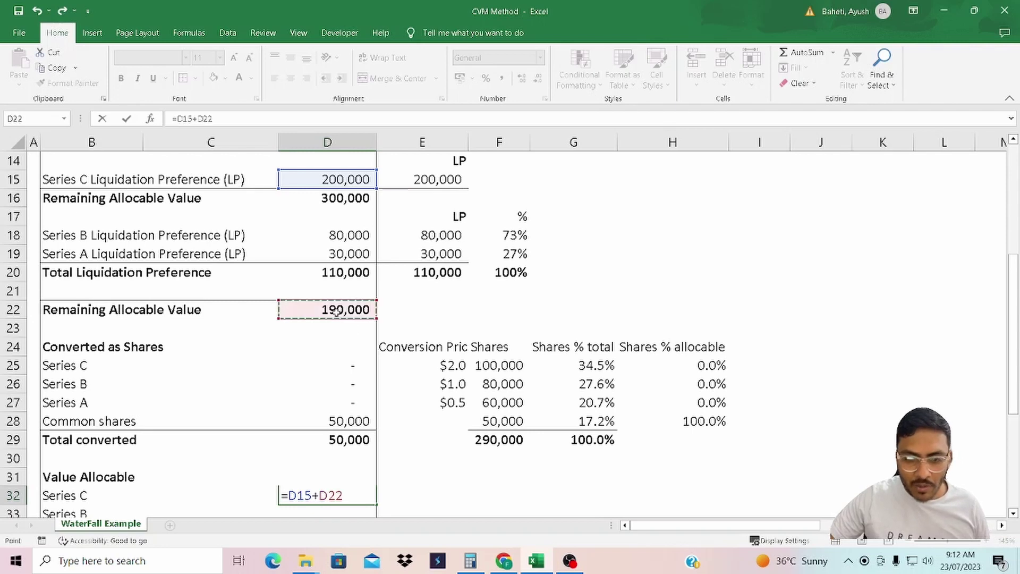
{"action": "type", "text": "*"}
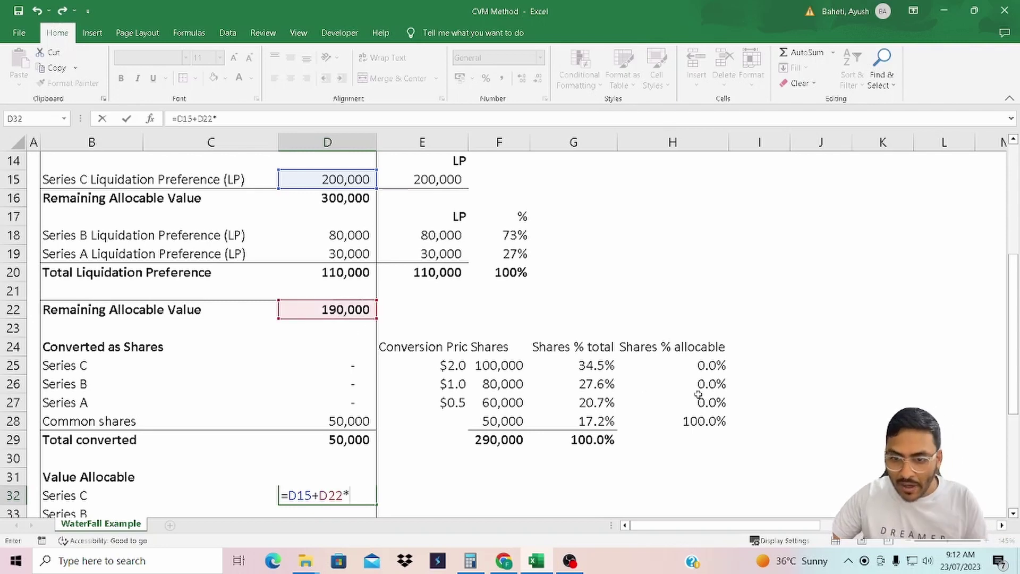
{"action": "left_click", "coordinate": [700, 366]}
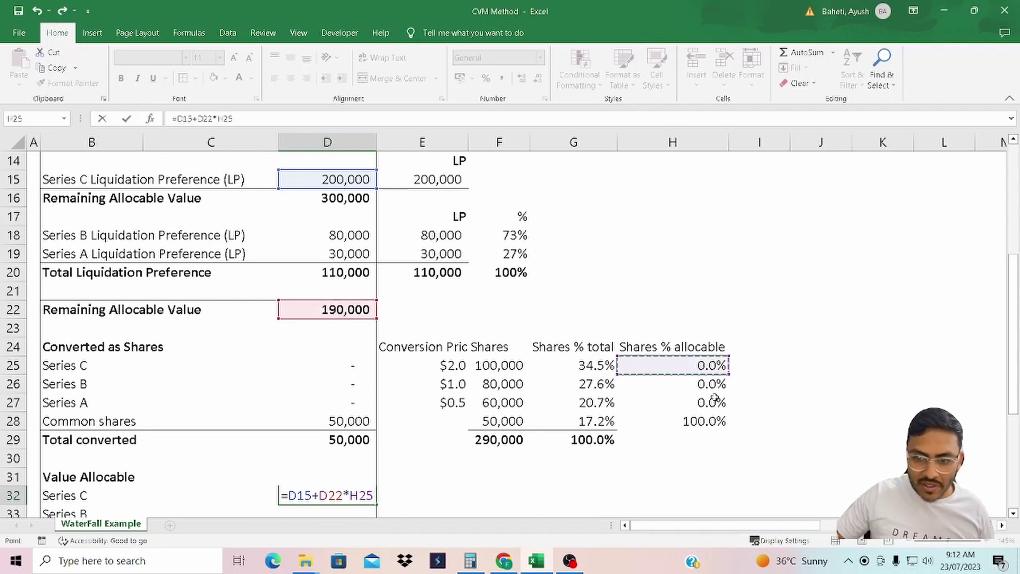
{"action": "key", "text": "ctrl+Return"}
- Examine the conversion price, share count and total share percentage formulas in E25:G28
{"action": "scroll", "coordinate": [715, 399], "scroll_direction": "down", "scroll_amount": 1}
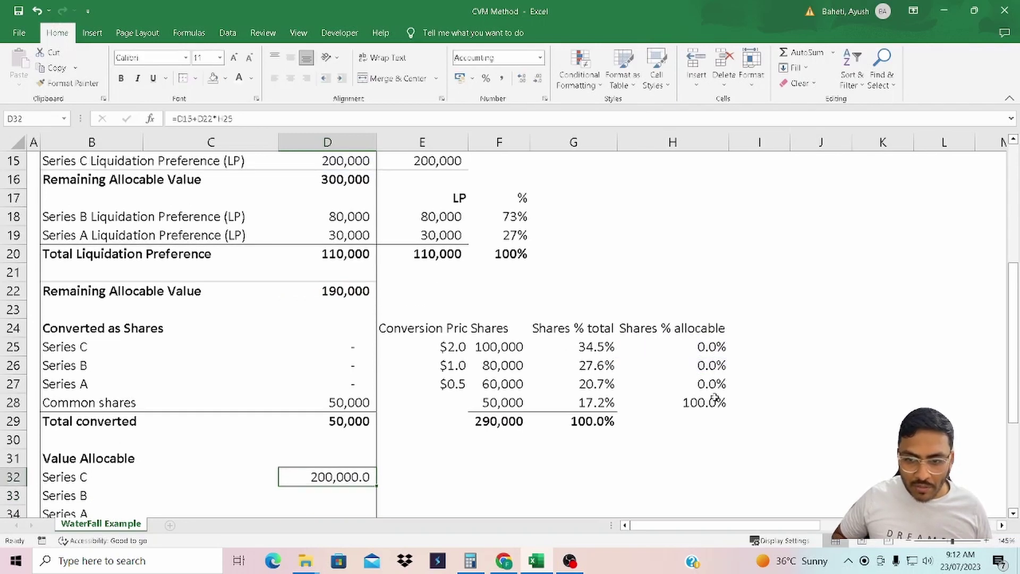
{"action": "left_click", "coordinate": [449, 349]}
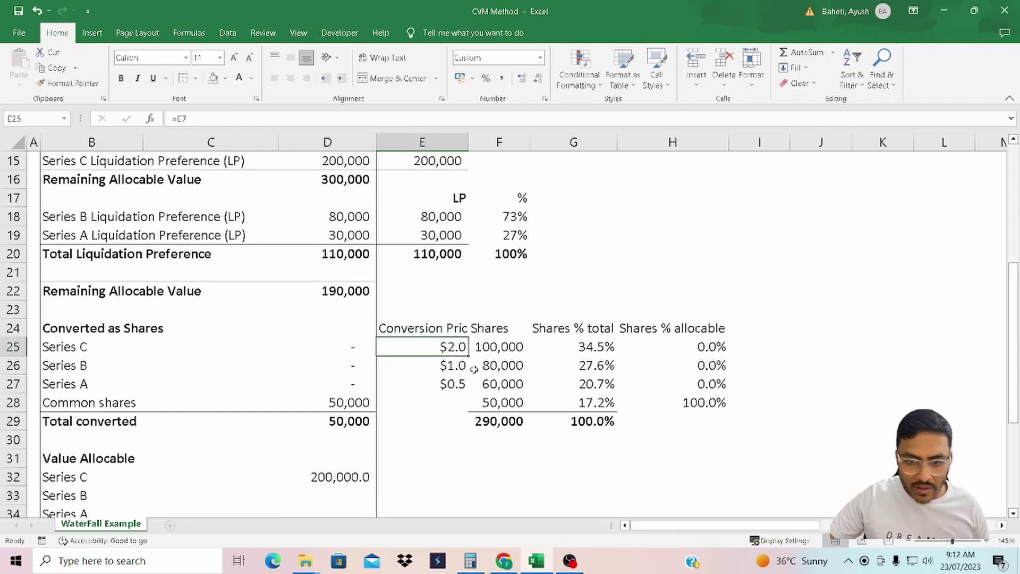
{"action": "left_click", "coordinate": [510, 346]}
{"action": "type", "text": "=D7"}
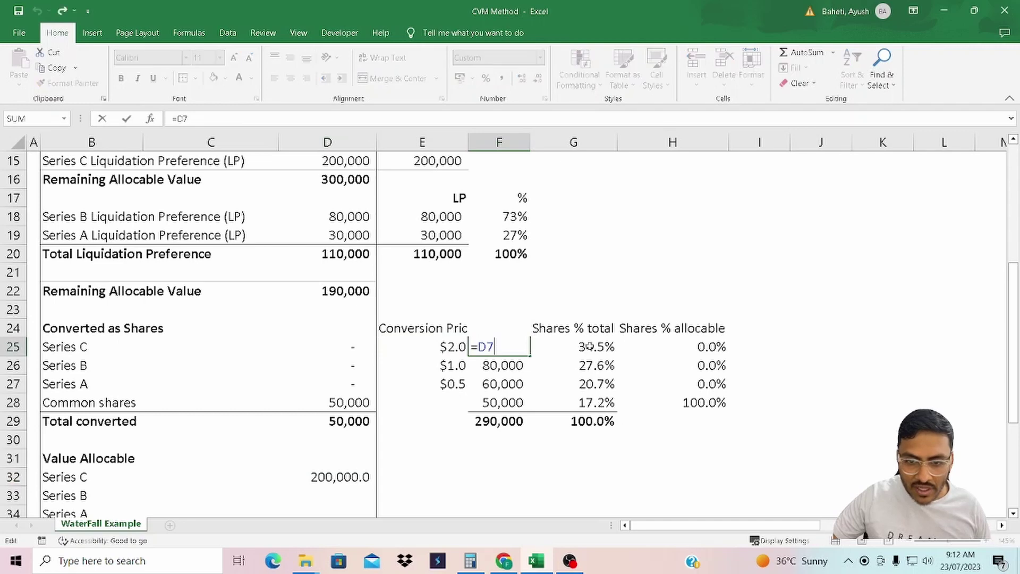
{"action": "scroll", "coordinate": [565, 366], "scroll_direction": "up", "scroll_amount": 2}
{"action": "key", "text": "ctrl+Return"}
{"action": "scroll", "coordinate": [565, 365], "scroll_direction": "down", "scroll_amount": 1}
{"action": "left_click", "coordinate": [590, 384]}
{"action": "key", "text": "Down"}
{"action": "key", "text": "Down"}
{"action": "key", "text": "Return"}
{"action": "key", "text": "Down"}
{"action": "key", "text": "F2"}
{"action": "key", "text": "Escape"}
- Examine the Shares % allocable formulas for each class in H25:H28
{"action": "double_click", "coordinate": [708, 387]}
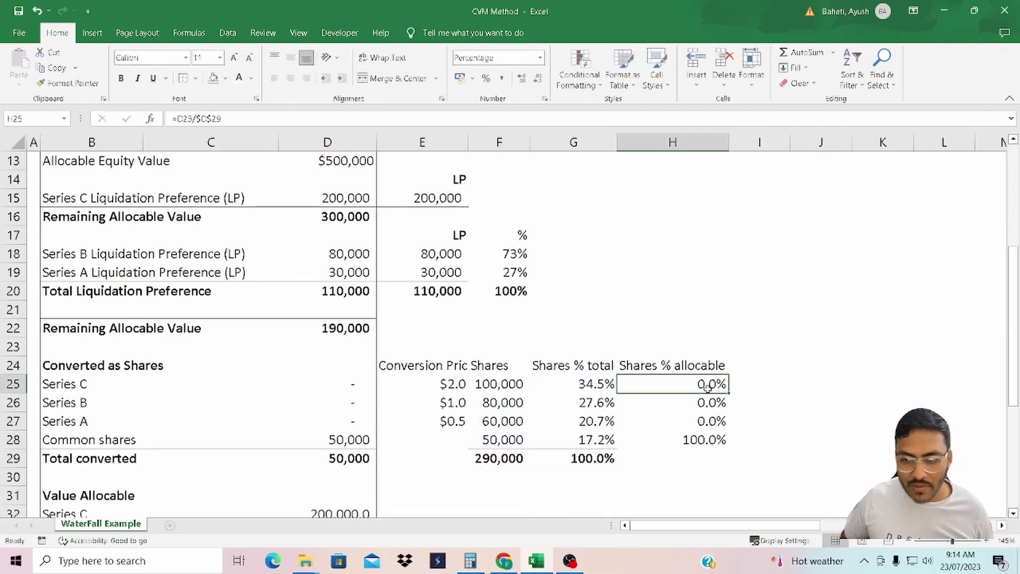
{"action": "key", "text": "Return"}
{"action": "key", "text": "F2"}
{"action": "key", "text": "Return"}
{"action": "key", "text": "F2"}
{"action": "key", "text": "Return"}
{"action": "key", "text": "F2"}
{"action": "key", "text": "ctrl+Return"}
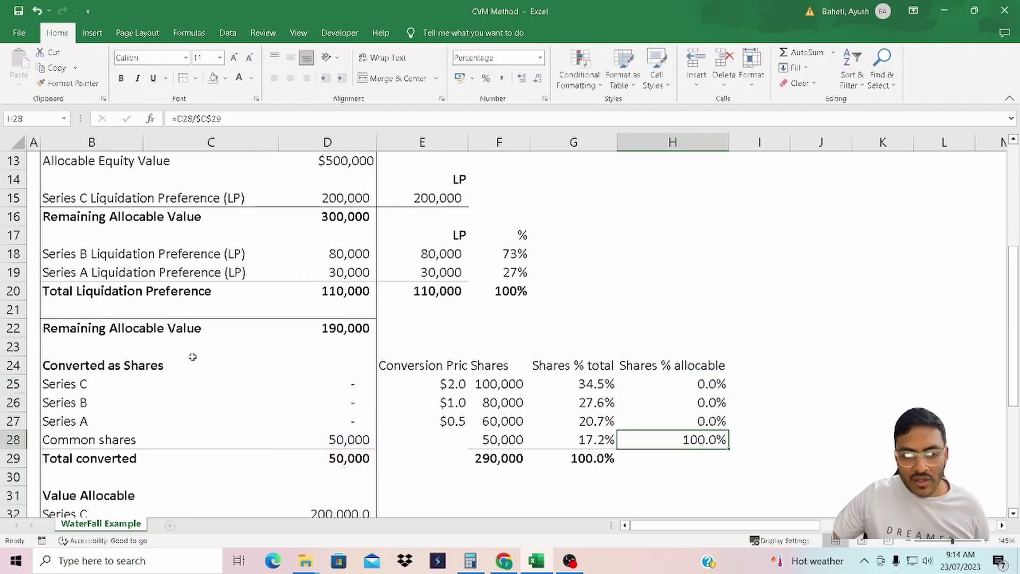
- Review the common shares percentage in H28, the converted preferred shares in D25:D27 and the remaining allocable value in D22
{"action": "key", "text": "Up"}
{"action": "key", "text": "Up"}
{"action": "key", "text": "Right"}
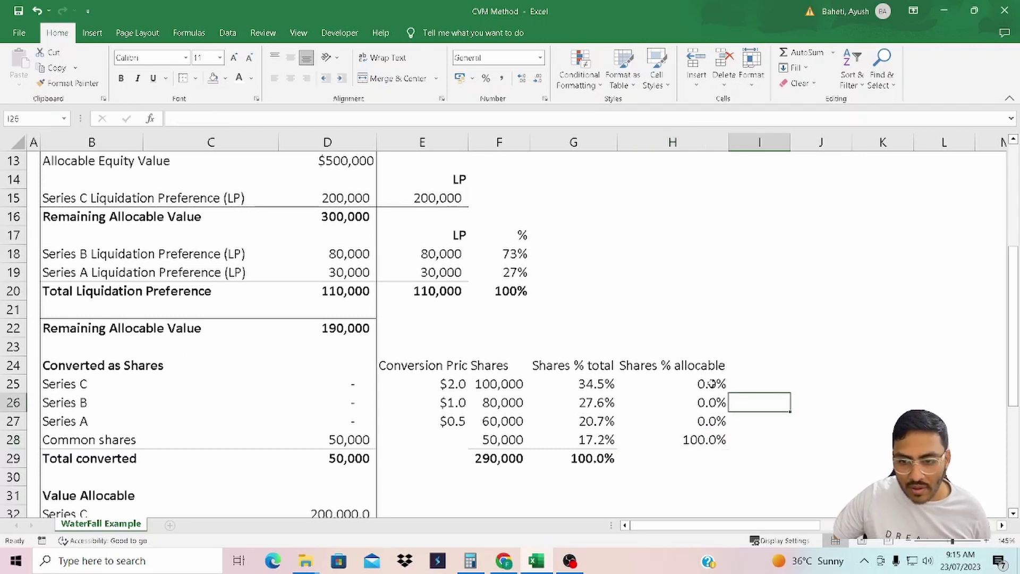
{"action": "double_click", "coordinate": [707, 440]}
{"action": "key", "text": "Escape"}
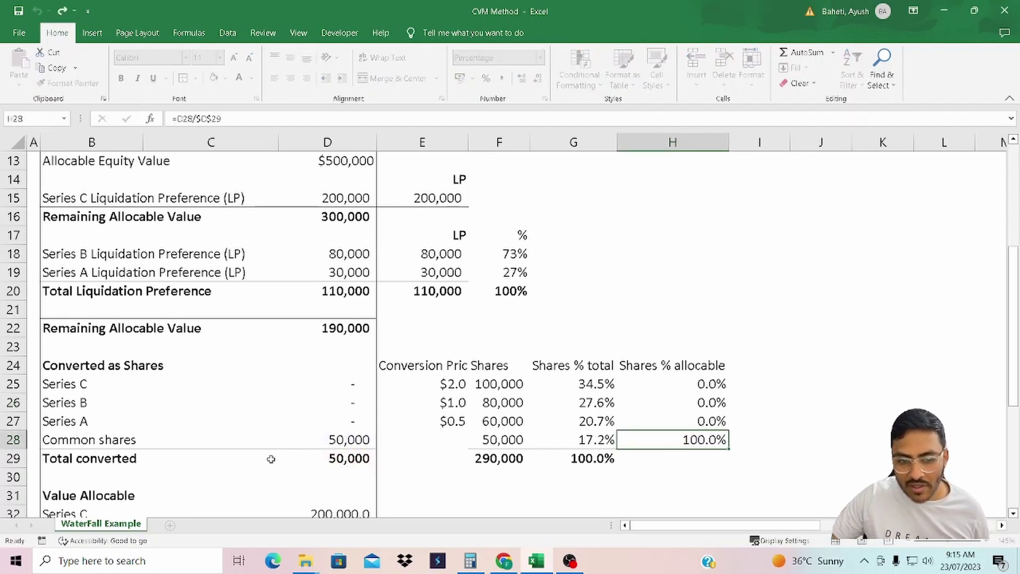
{"action": "left_click_drag", "start_coordinate": [362, 388], "coordinate": [368, 421]}
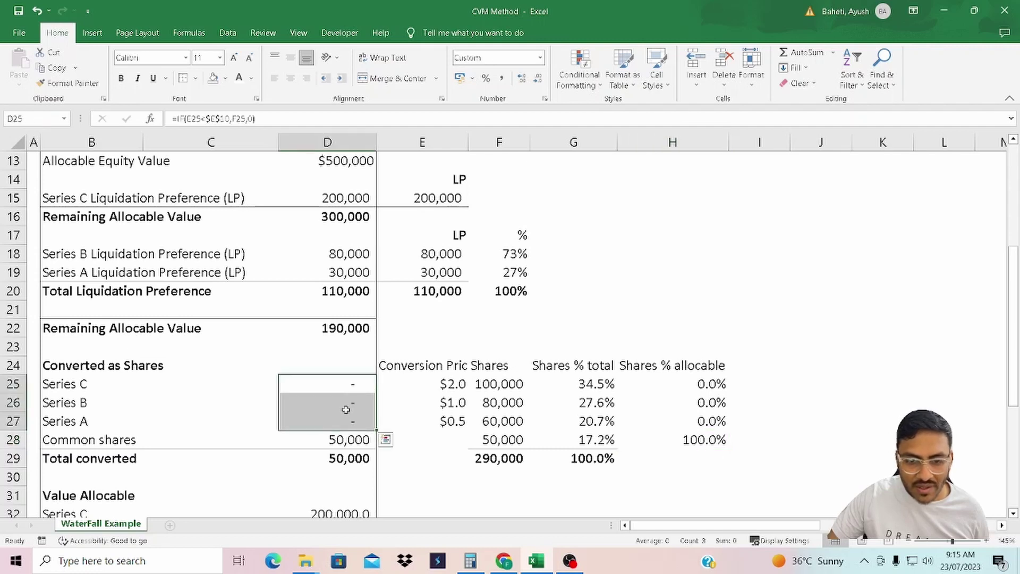
{"action": "left_click", "coordinate": [348, 332]}
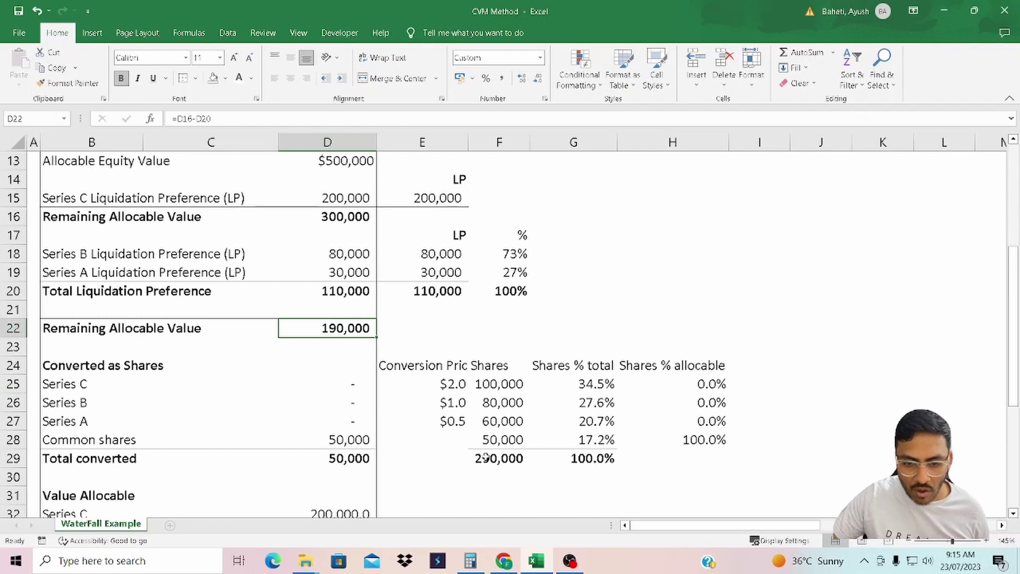
- Make the D22 reference absolute in the Series C value formula in D32 and display the amount without decimals
{"action": "scroll", "coordinate": [318, 460], "scroll_direction": "down", "scroll_amount": 1}
{"action": "scroll", "coordinate": [321, 457], "scroll_direction": "down", "scroll_amount": 2}
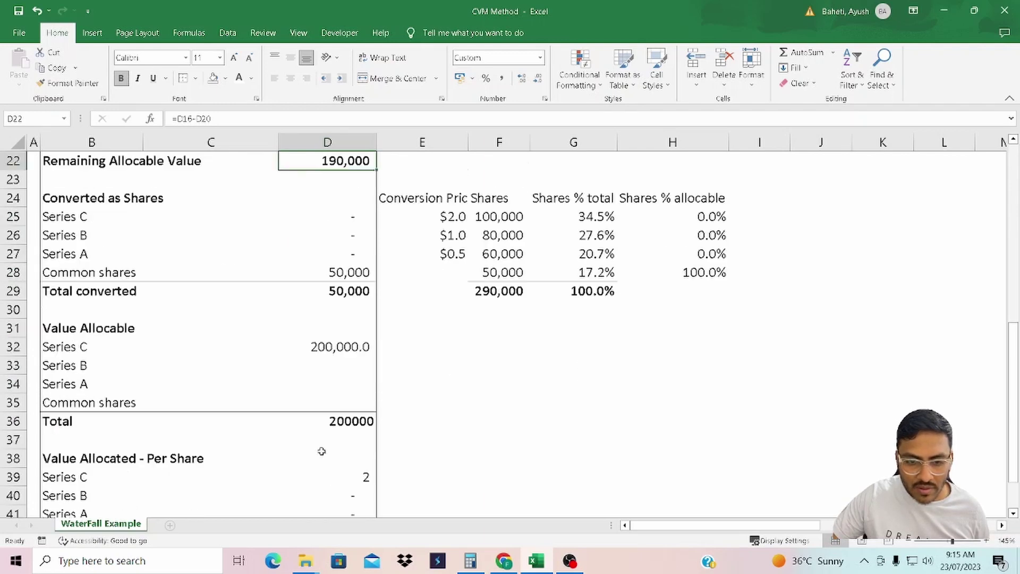
{"action": "left_click", "coordinate": [345, 342]}
{"action": "key", "text": "F2"}
{"action": "scroll", "coordinate": [449, 360], "scroll_direction": "up", "scroll_amount": 1}
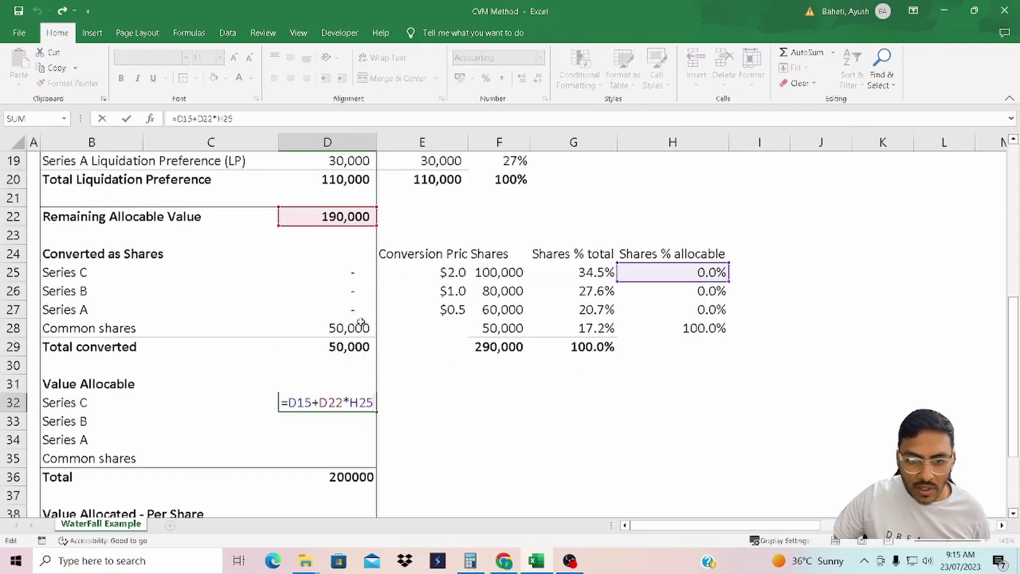
{"action": "scroll", "coordinate": [361, 323], "scroll_direction": "up", "scroll_amount": 2}
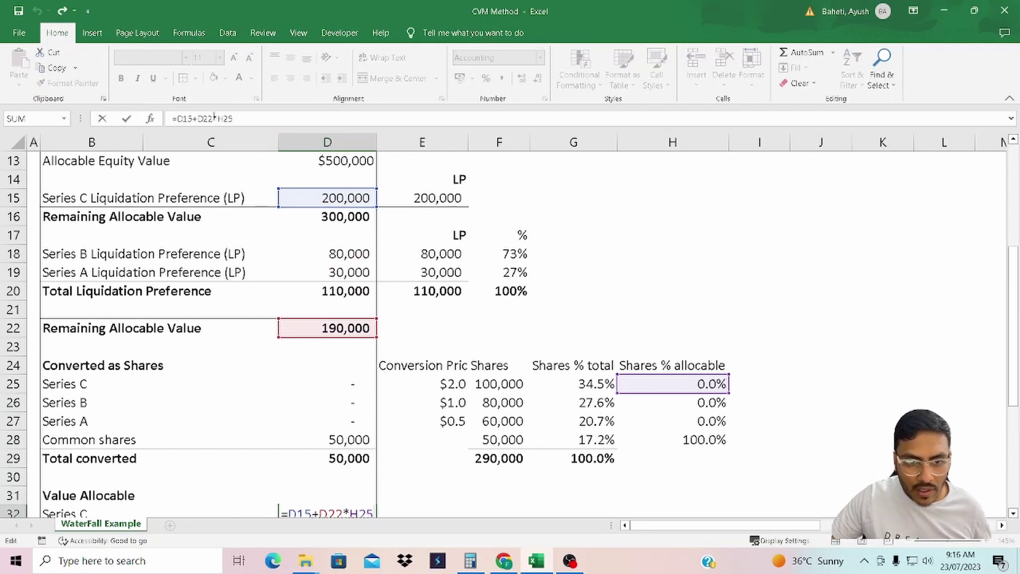
{"action": "left_click_drag", "start_coordinate": [213, 118], "coordinate": [201, 119]}
{"action": "scroll", "coordinate": [203, 119], "scroll_direction": "down", "scroll_amount": 4}
{"action": "key", "text": "F4"}
{"action": "key", "text": "Return"}
{"action": "key", "text": "Up"}
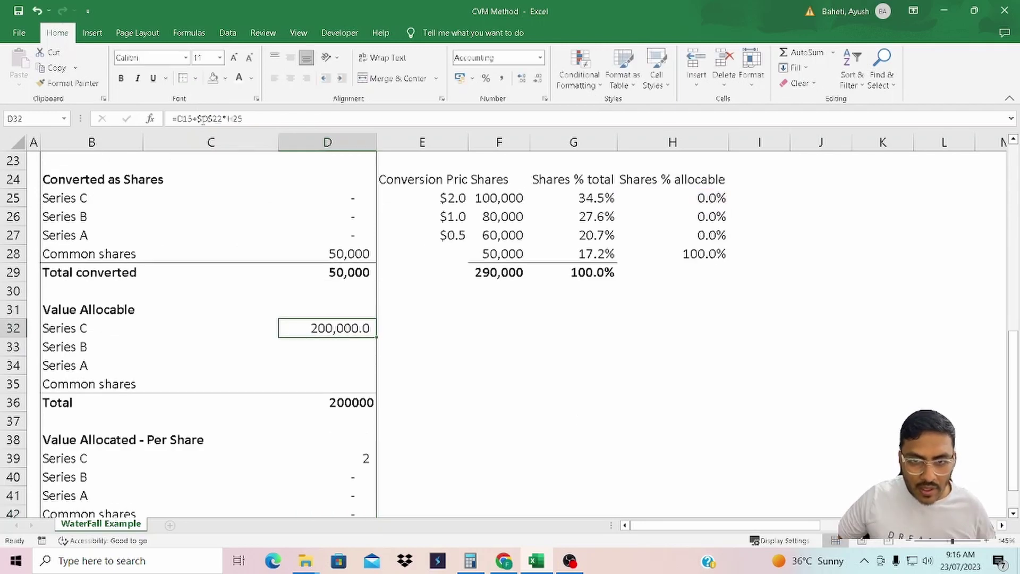
{"action": "left_click", "coordinate": [538, 78]}
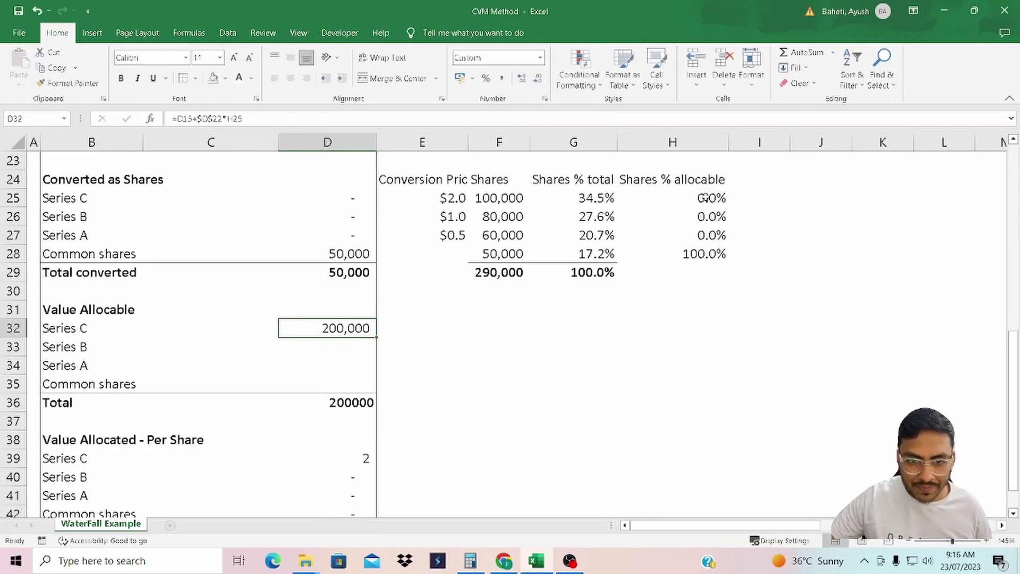
- Copy the Series C allocable value formula into D33:D35 with Paste Special
{"action": "key", "text": "ctrl+c"}
{"action": "key", "text": "shift+Down"}
{"action": "key", "text": "shift+Down"}
{"action": "key", "text": "shift+Down"}
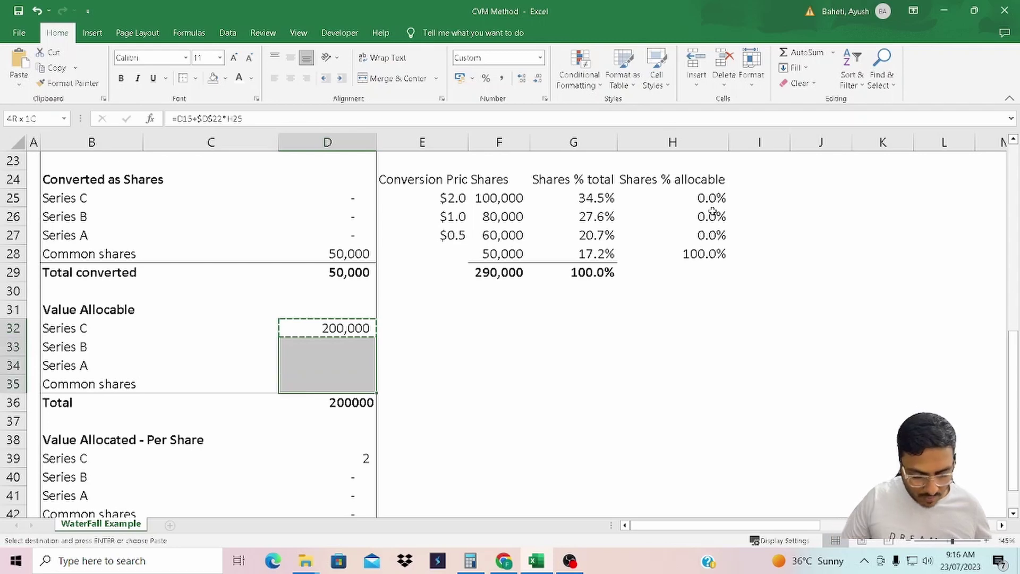
{"action": "key", "text": "ctrl+alt+v"}
{"action": "key", "text": "Return"}
- Repoint the Series B and Series A value formulas in D33:D34 to their own liquidation preferences in D18 and D19
{"action": "scroll", "coordinate": [714, 216], "scroll_direction": "up", "scroll_amount": 3}
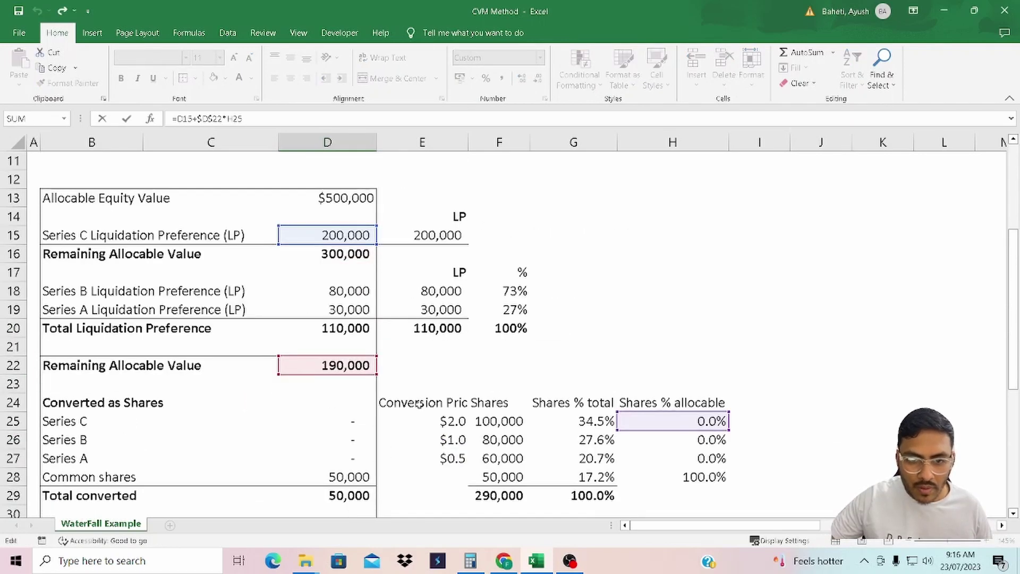
{"action": "scroll", "coordinate": [352, 402], "scroll_direction": "down", "scroll_amount": 2}
{"action": "scroll", "coordinate": [431, 399], "scroll_direction": "up", "scroll_amount": 3}
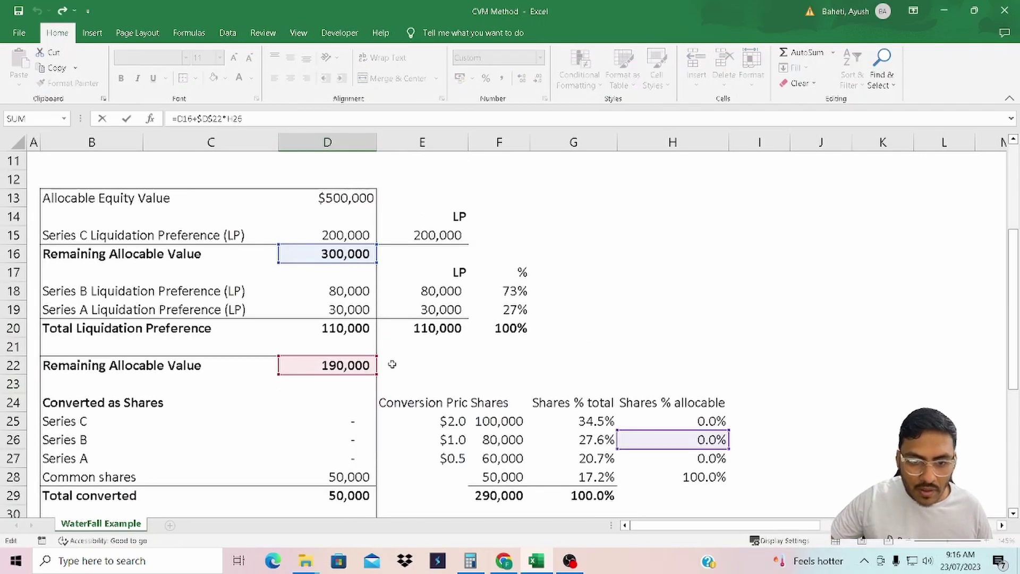
{"action": "left_click", "coordinate": [343, 291]}
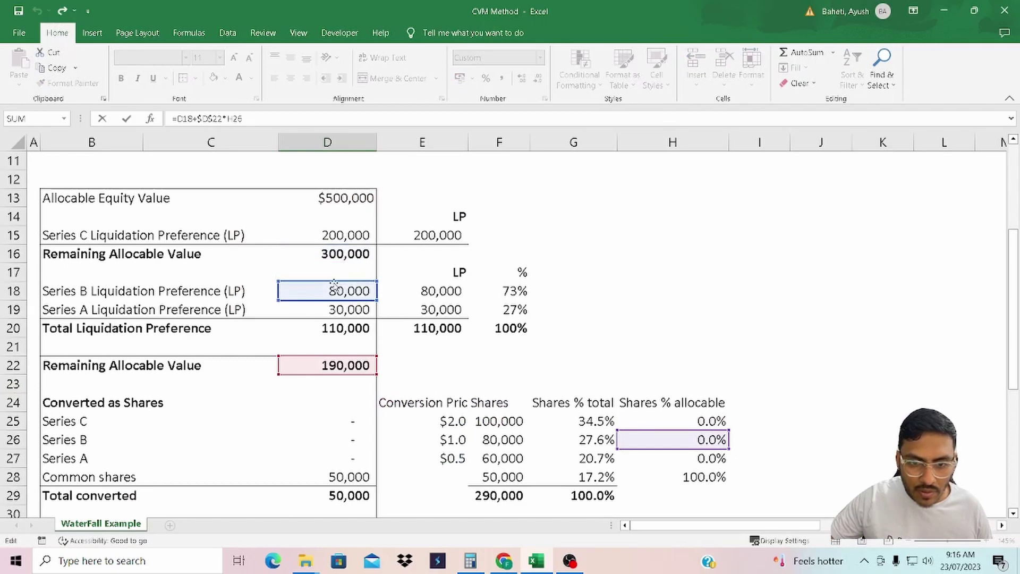
{"action": "key", "text": "Return"}
{"action": "scroll", "coordinate": [731, 457], "scroll_direction": "down", "scroll_amount": 3}
- Remove the D18 preference term from the common shares formula in D35, leaving =$D$22*H28
{"action": "key", "text": "F2"}
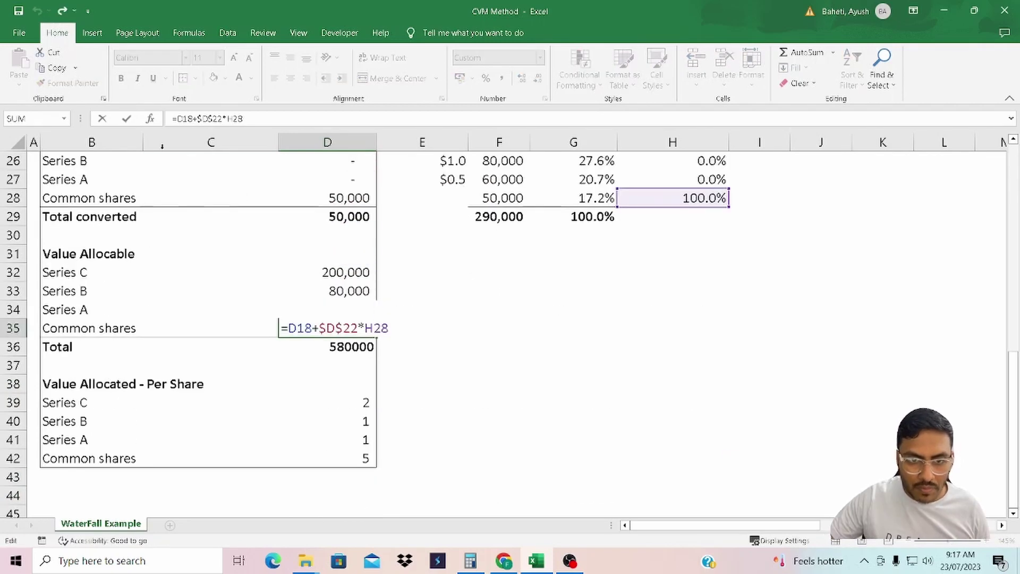
{"action": "key", "text": "Escape"}
{"action": "key", "text": "F2"}
{"action": "key", "text": "Home"}
{"action": "key", "text": "Right"}
{"action": "key", "text": "Delete"}
{"action": "key", "text": "Delete"}
{"action": "key", "text": "Delete"}
{"action": "key", "text": "Delete"}
{"action": "key", "text": "Return"}
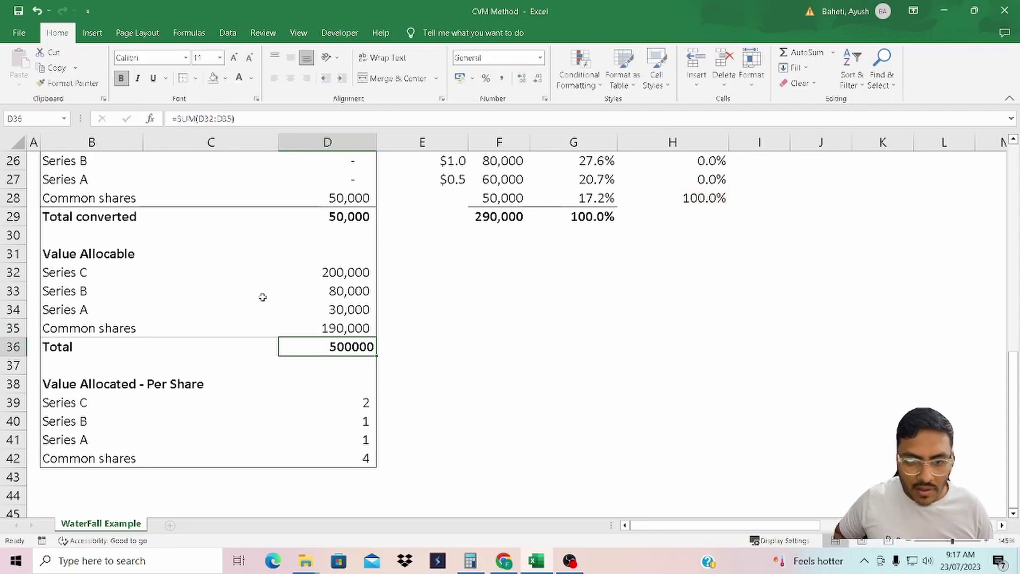
- Check which cells the common shares formula in D35 refers to
{"action": "key", "text": "Up"}
{"action": "key", "text": "F2"}
{"action": "scroll", "coordinate": [454, 362], "scroll_direction": "up", "scroll_amount": 1}
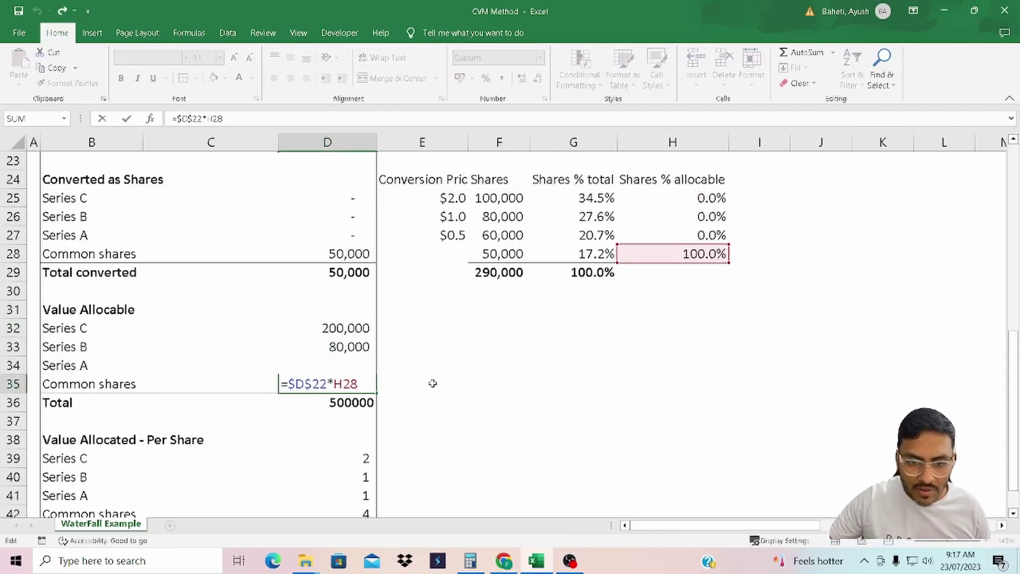
{"action": "scroll", "coordinate": [432, 383], "scroll_direction": "up", "scroll_amount": 2}
{"action": "scroll", "coordinate": [659, 388], "scroll_direction": "down", "scroll_amount": 3}
{"action": "key", "text": "Return"}
{"action": "key", "text": "Up"}
{"action": "key", "text": "F2"}
{"action": "key", "text": "Escape"}
- Compare the remaining allocable value in D22 with the common shares amount in D35 and review the Series C and B values
{"action": "scroll", "coordinate": [418, 323], "scroll_direction": "up", "scroll_amount": 1}
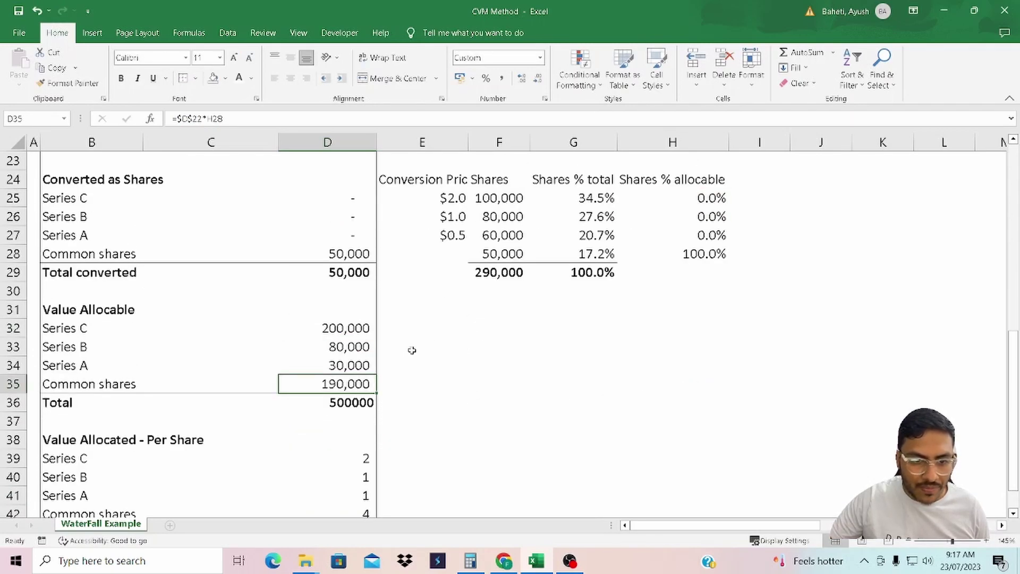
{"action": "scroll", "coordinate": [412, 351], "scroll_direction": "up", "scroll_amount": 2}
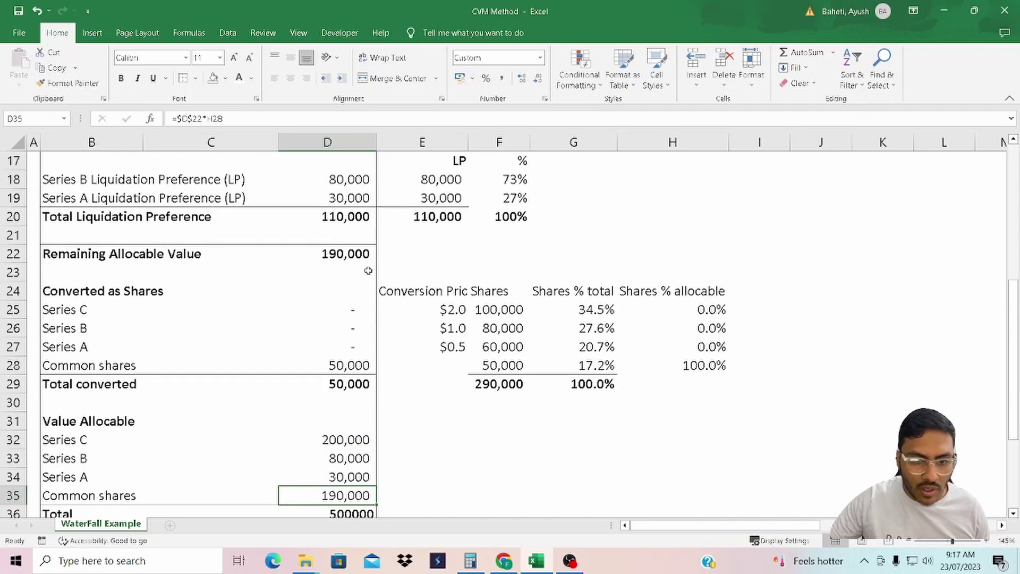
{"action": "left_click", "coordinate": [354, 258]}
{"action": "scroll", "coordinate": [350, 255], "scroll_direction": "down", "scroll_amount": 2}
{"action": "left_click", "coordinate": [354, 383]}
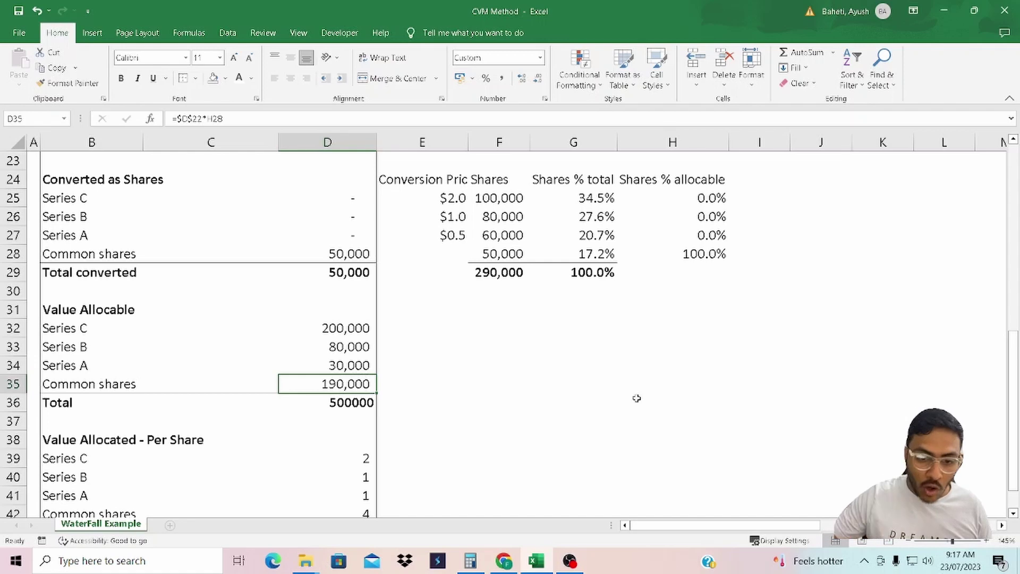
{"action": "left_click_drag", "start_coordinate": [364, 326], "coordinate": [372, 347]}
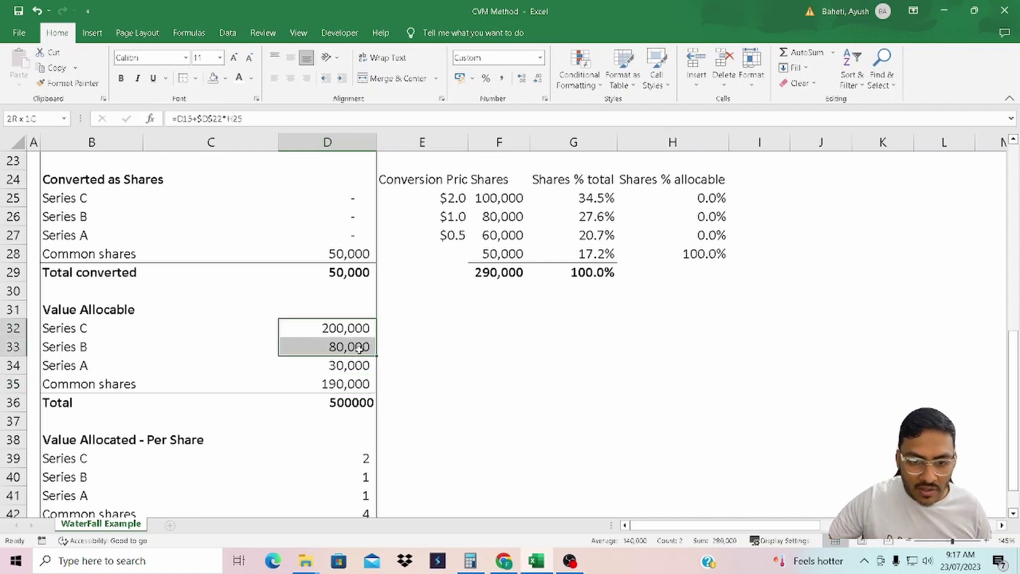
- Apply the comma number style to the total allocable value in D36
{"action": "left_click", "coordinate": [359, 398]}
{"action": "key", "text": "alt+h"}
{"action": "key", "text": "k"}
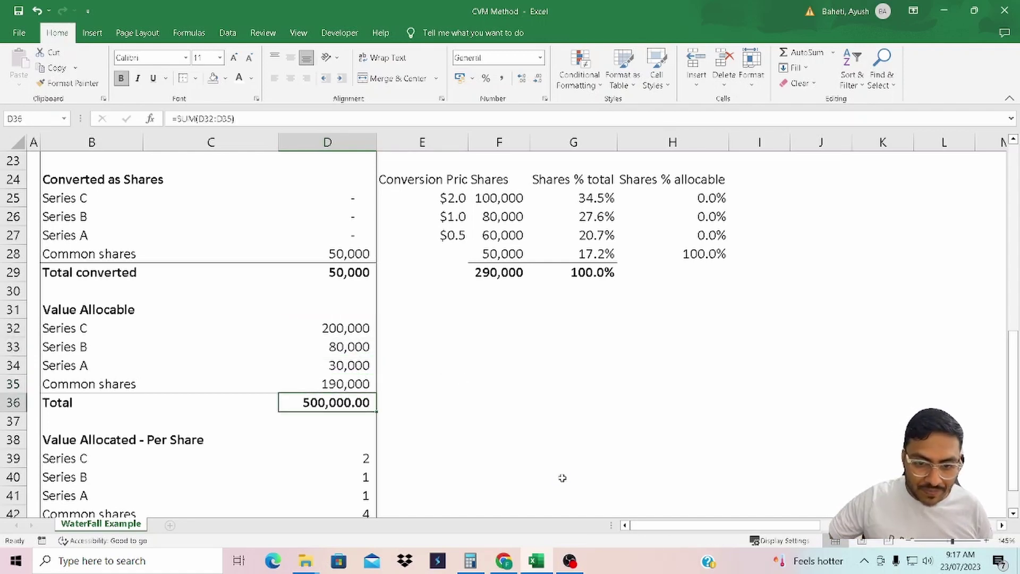
- Remove the decimal places from the total allocable value in D36
{"action": "left_click", "coordinate": [539, 83]}
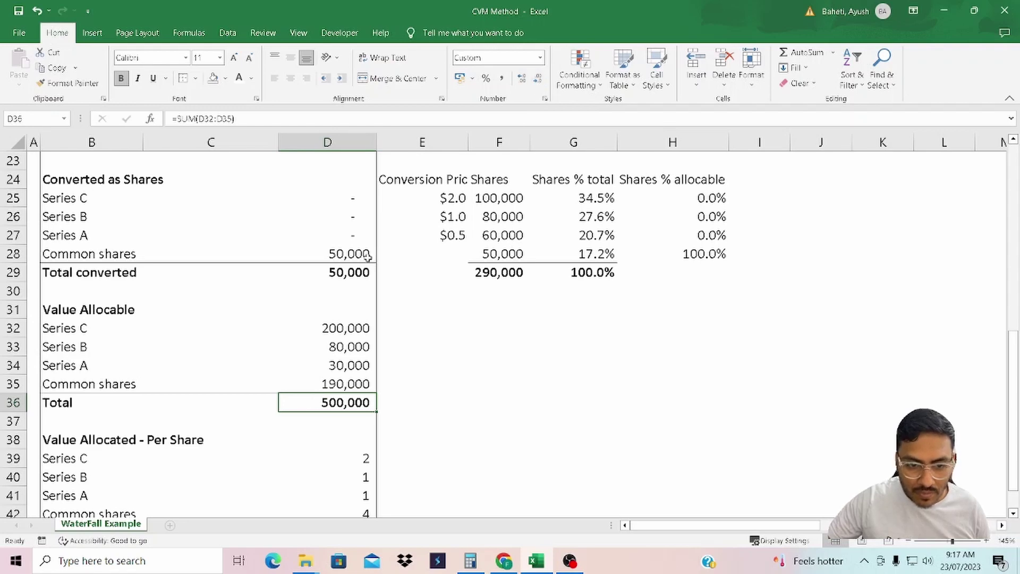
- Check the per-share value formulas for Series C, B, A and common shares in D39:D42
{"action": "scroll", "coordinate": [357, 319], "scroll_direction": "down", "scroll_amount": 3}
{"action": "left_click", "coordinate": [365, 298]}
{"action": "scroll", "coordinate": [472, 357], "scroll_direction": "up", "scroll_amount": 2}
{"action": "key", "text": "F2"}
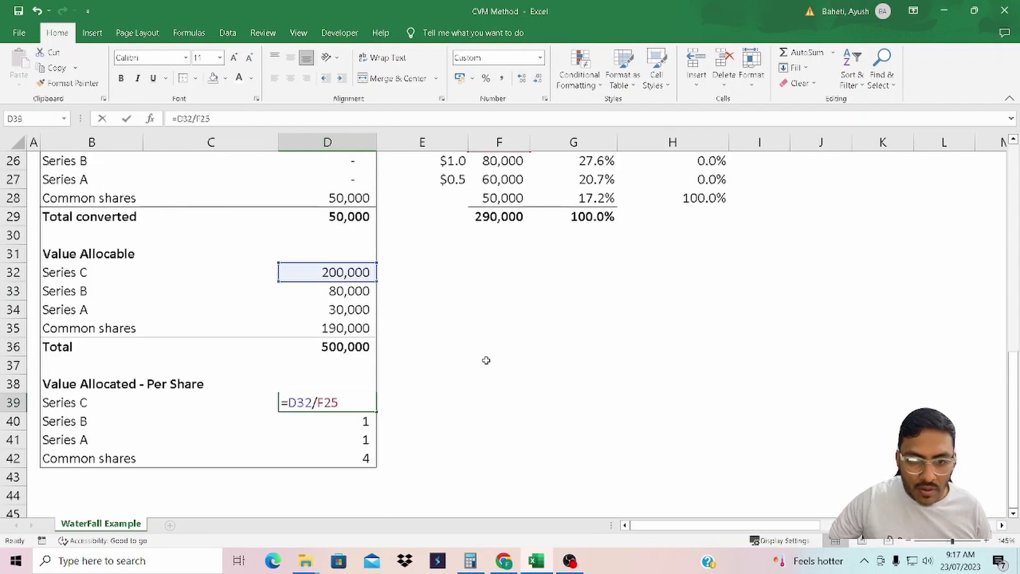
{"action": "key", "text": "Escape"}
{"action": "key", "text": "Down"}
{"action": "key", "text": "F2"}
{"action": "key", "text": "Escape"}
{"action": "key", "text": "Down"}
{"action": "key", "text": "F2"}
{"action": "key", "text": "Escape"}
{"action": "key", "text": "Down"}
{"action": "key", "text": "F2"}
{"action": "key", "text": "Escape"}
- Replace the common shares OIP in E10 with the calculated common per-share value, pasted as the fixed value 3.8
{"action": "scroll", "coordinate": [486, 360], "scroll_direction": "up", "scroll_amount": 8}
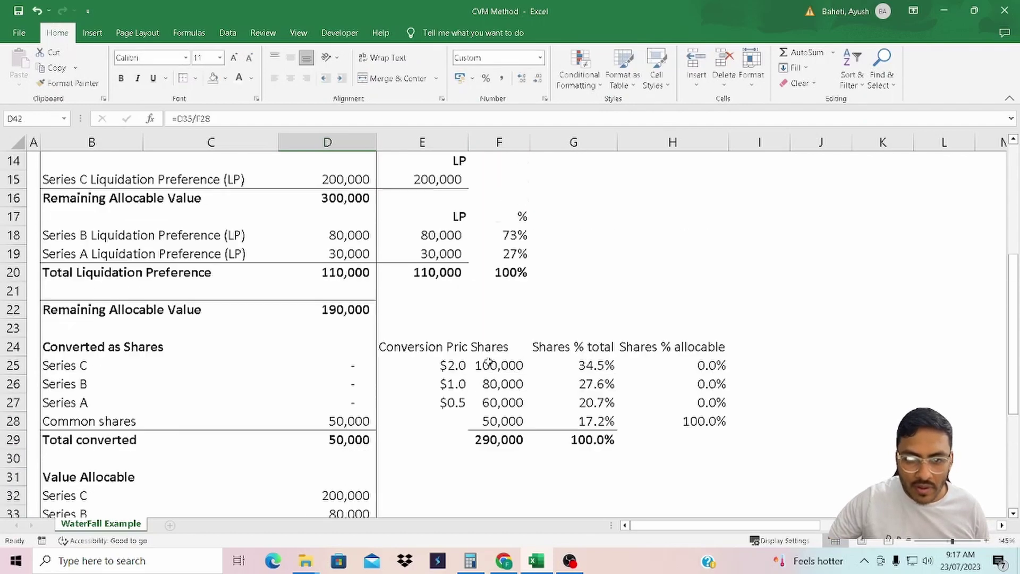
{"action": "scroll", "coordinate": [460, 331], "scroll_direction": "down", "scroll_amount": 1}
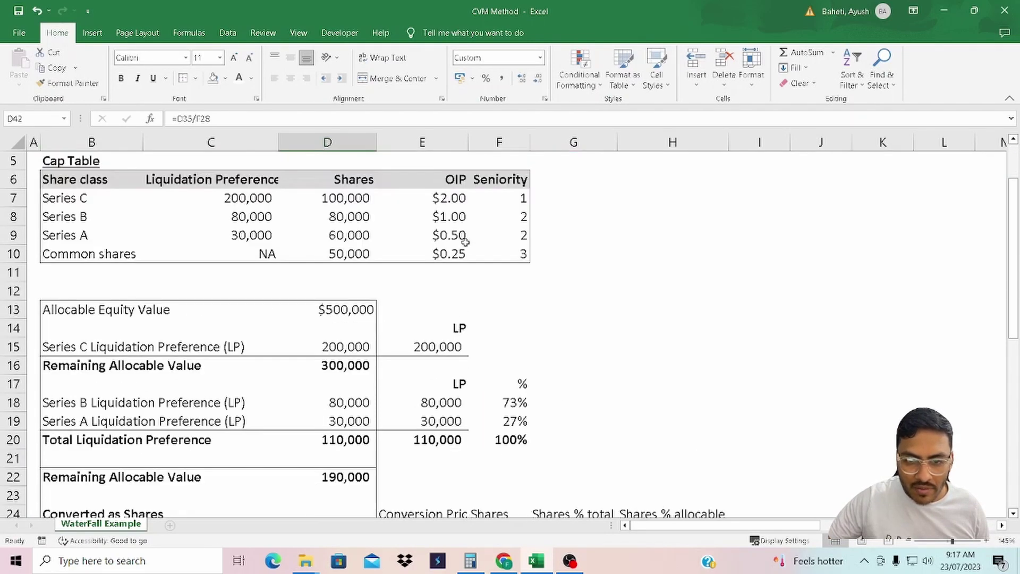
{"action": "left_click", "coordinate": [442, 253]}
{"action": "scroll", "coordinate": [468, 309], "scroll_direction": "down", "scroll_amount": 2}
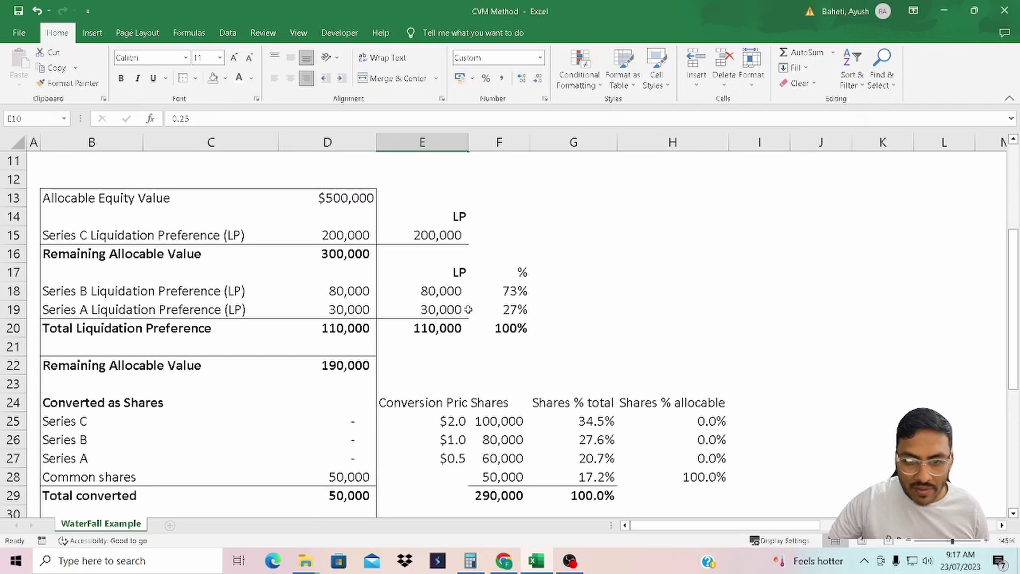
{"action": "scroll", "coordinate": [639, 479], "scroll_direction": "up", "scroll_amount": 4}
{"action": "key", "text": "ctrl+c"}
{"action": "key", "text": "ctrl+alt+v"}
{"action": "key", "text": "Return"}
{"action": "key", "text": "Escape"}
- Review the waterfall and examine the liquidation preference formulas for Series C, B and A in D15, D18 and D19
{"action": "scroll", "coordinate": [639, 479], "scroll_direction": "down", "scroll_amount": 1}
{"action": "scroll", "coordinate": [155, 304], "scroll_direction": "up", "scroll_amount": 1}
{"action": "scroll", "coordinate": [155, 303], "scroll_direction": "down", "scroll_amount": 2}
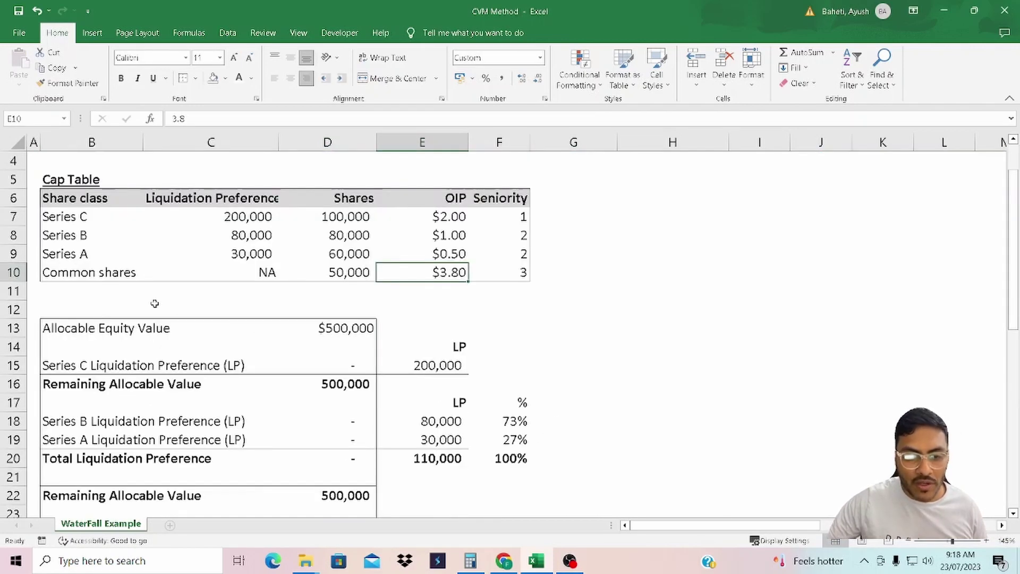
{"action": "scroll", "coordinate": [321, 300], "scroll_direction": "down", "scroll_amount": 1}
{"action": "scroll", "coordinate": [459, 347], "scroll_direction": "down", "scroll_amount": 2}
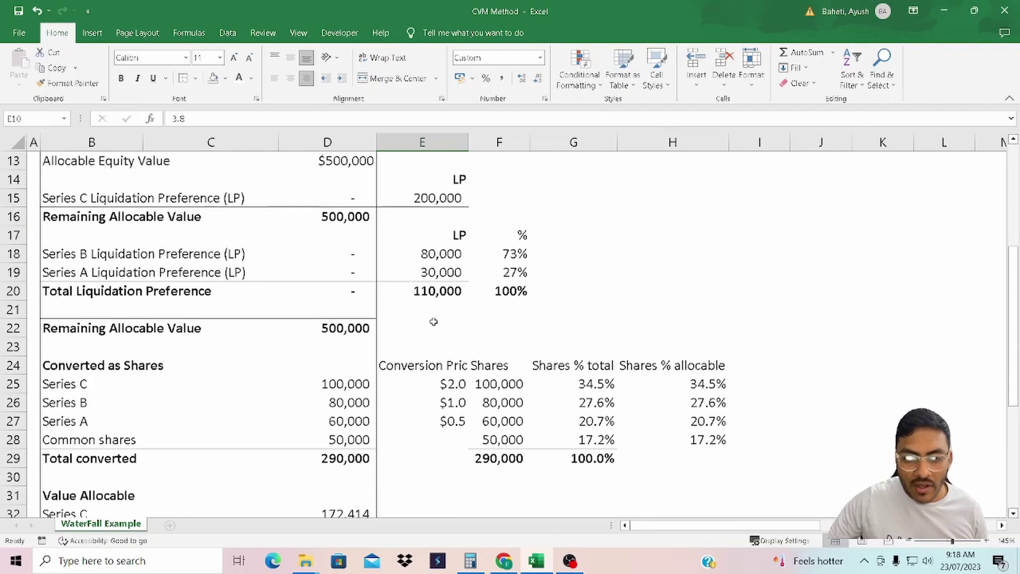
{"action": "scroll", "coordinate": [364, 282], "scroll_direction": "up", "scroll_amount": 2}
{"action": "left_click", "coordinate": [341, 312]}
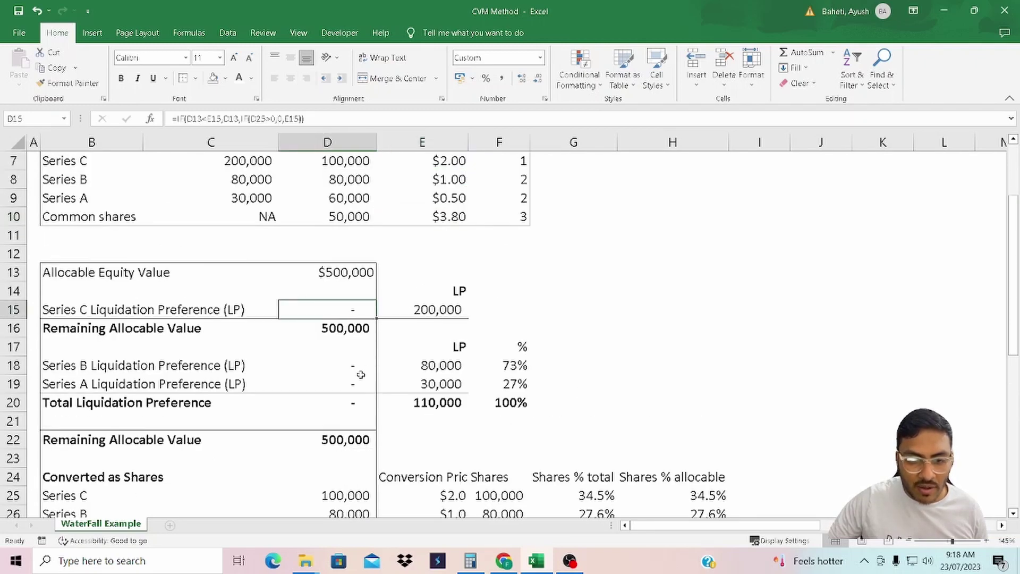
{"action": "left_click", "coordinate": [346, 366]}
{"action": "left_click", "coordinate": [346, 386]}
{"action": "scroll", "coordinate": [354, 387], "scroll_direction": "down", "scroll_amount": 2}
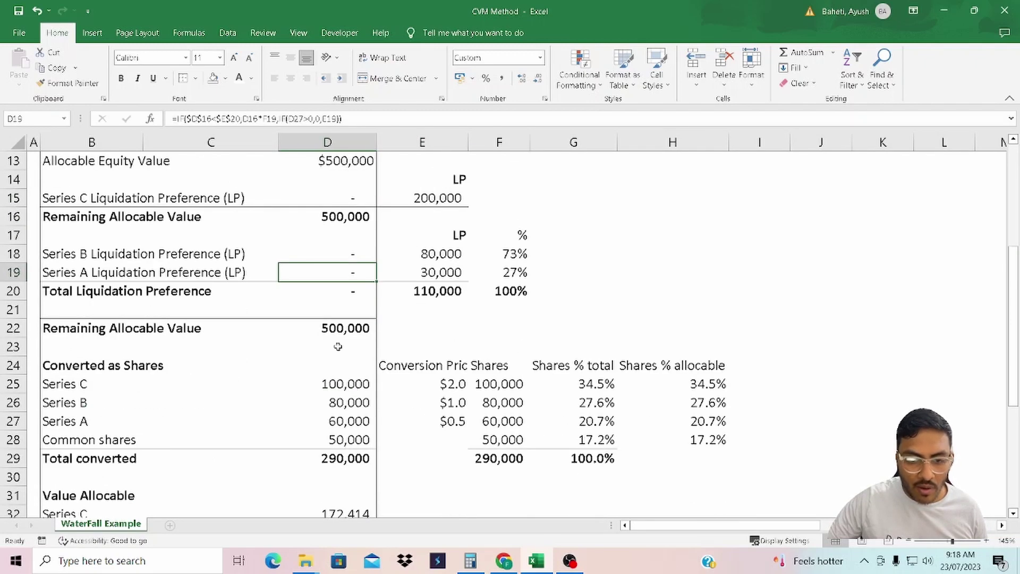
{"action": "scroll", "coordinate": [338, 346], "scroll_direction": "up", "scroll_amount": 1}
{"action": "scroll", "coordinate": [338, 346], "scroll_direction": "down", "scroll_amount": 2}
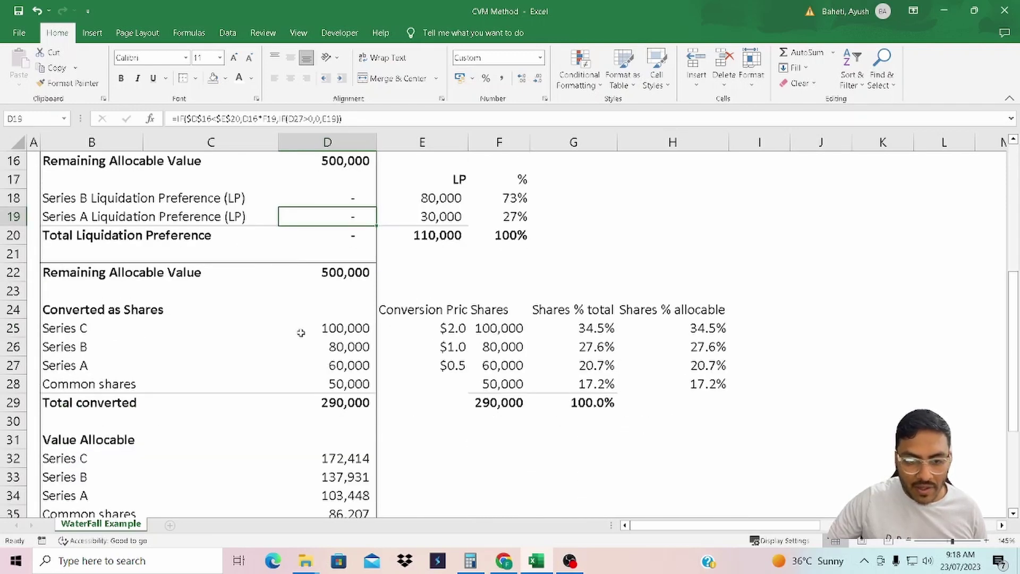
- Examine the Series C converted shares formula in D25 and compare its per-share value in D39 with its conversion price in E25
{"action": "left_click", "coordinate": [332, 329]}
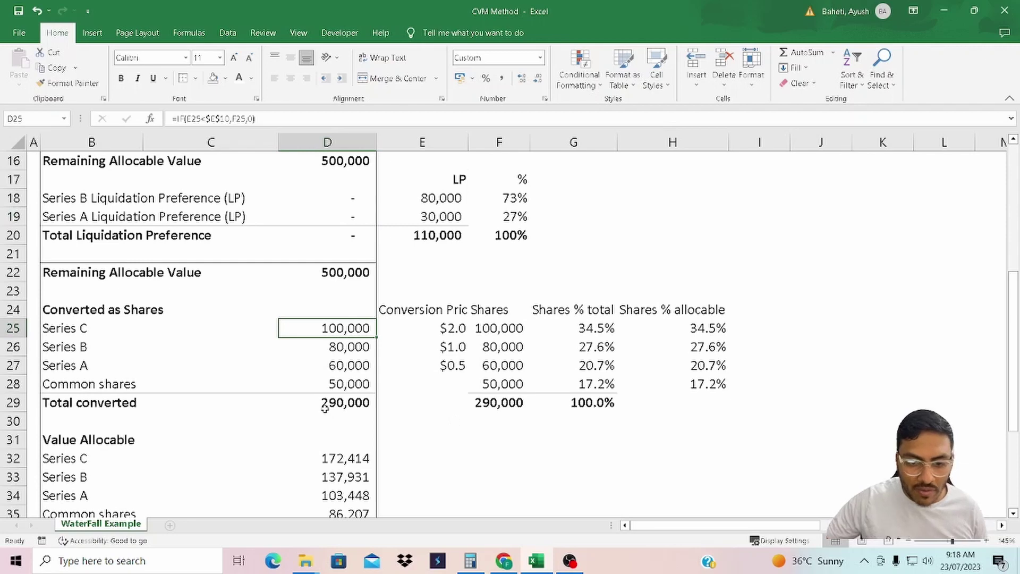
{"action": "scroll", "coordinate": [327, 407], "scroll_direction": "down", "scroll_amount": 4}
{"action": "left_click", "coordinate": [329, 384]}
{"action": "key", "text": "F2"}
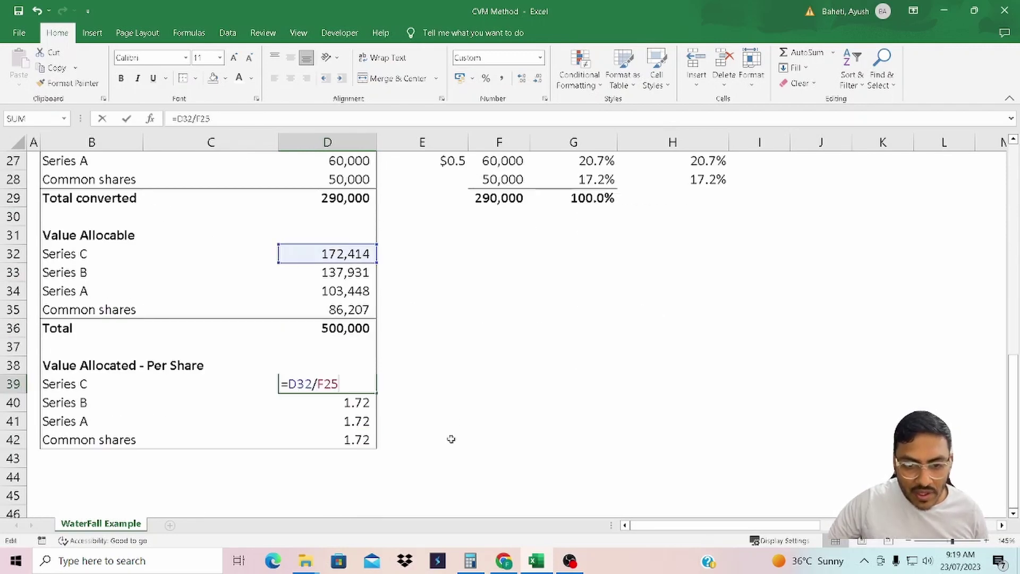
{"action": "key", "text": "Escape"}
{"action": "key", "text": "F2"}
{"action": "key", "text": "Escape"}
{"action": "scroll", "coordinate": [479, 443], "scroll_direction": "up", "scroll_amount": 4}
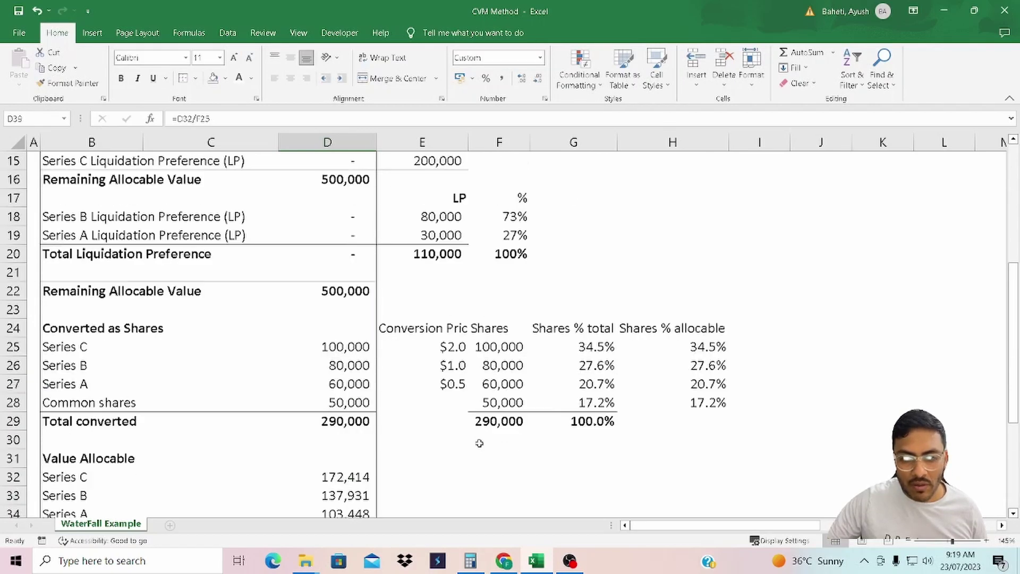
{"action": "scroll", "coordinate": [466, 443], "scroll_direction": "down", "scroll_amount": 4}
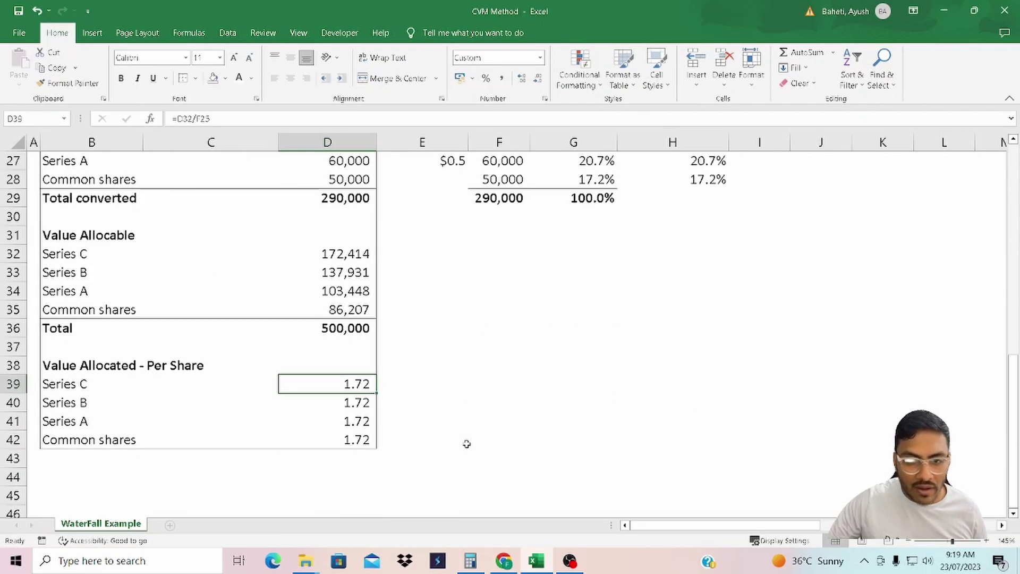
{"action": "scroll", "coordinate": [466, 441], "scroll_direction": "up", "scroll_amount": 3}
{"action": "left_click", "coordinate": [445, 293]}
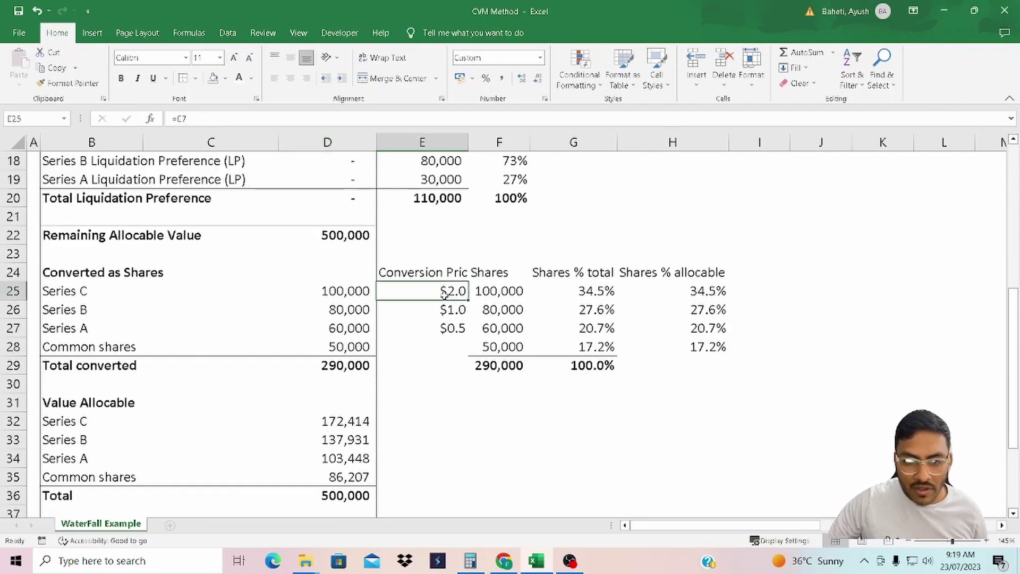
{"action": "scroll", "coordinate": [406, 350], "scroll_direction": "down", "scroll_amount": 4}
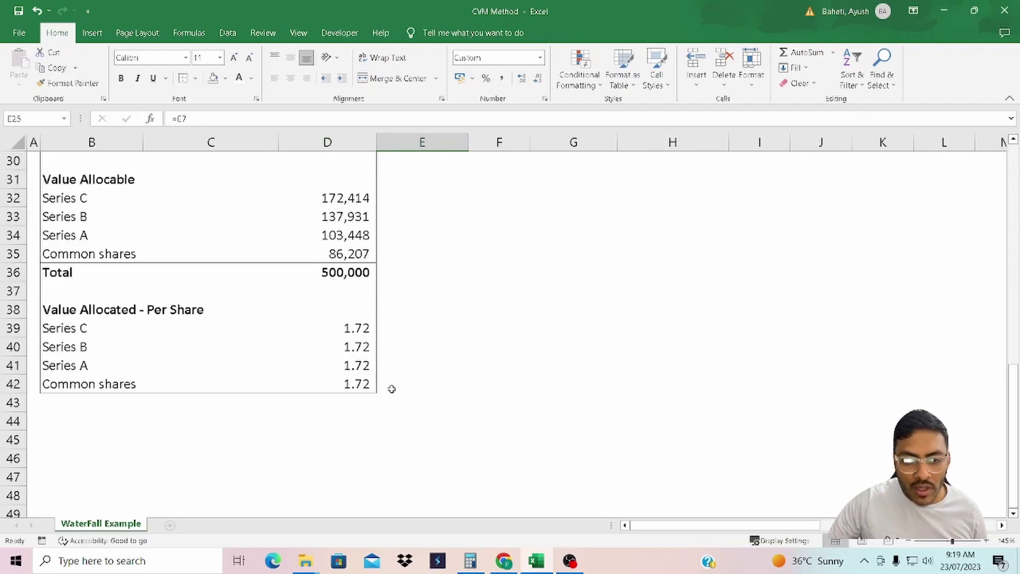
{"action": "left_click", "coordinate": [355, 329]}
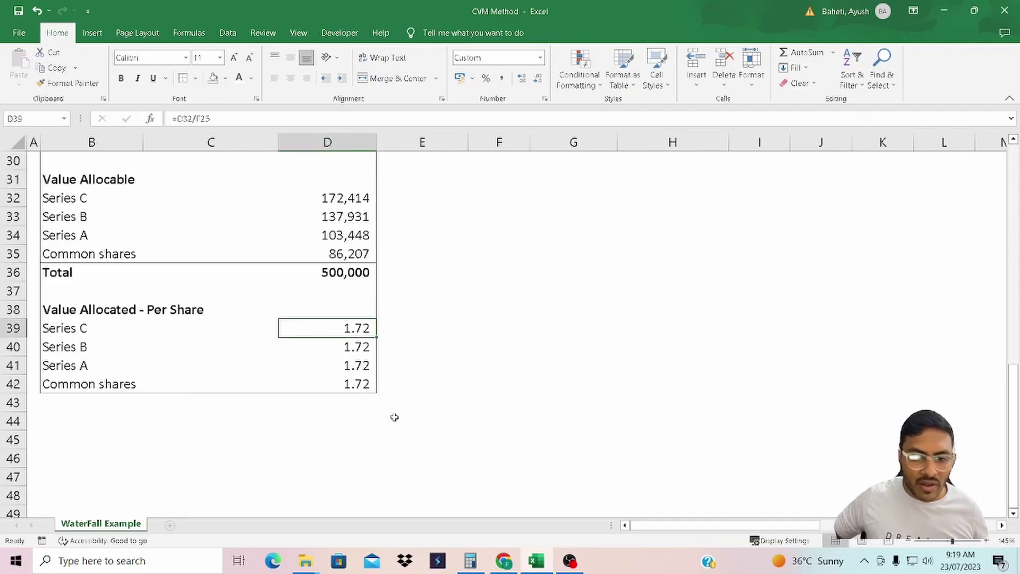
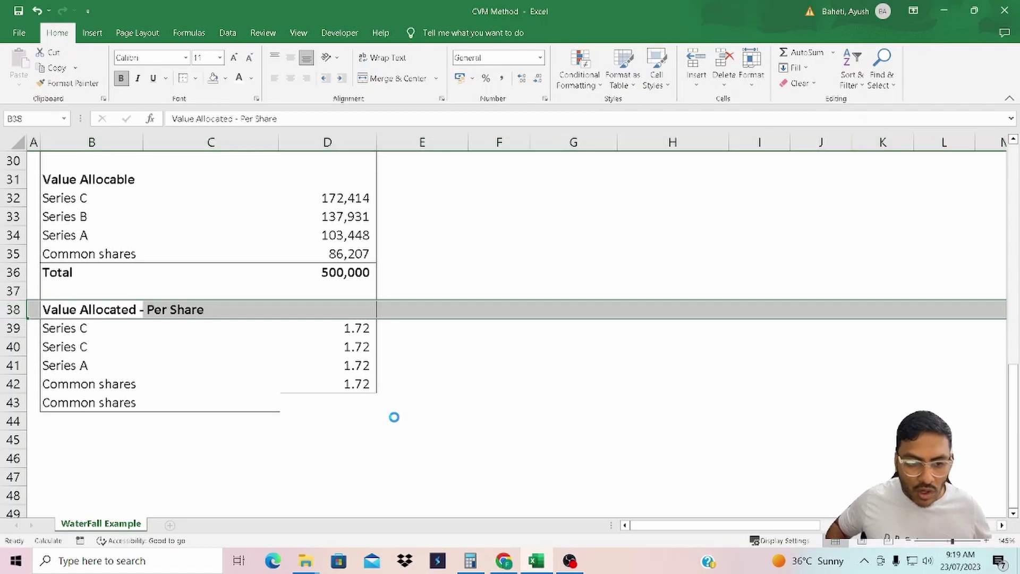
- Insert seven blank rows above the Value Allocated - Per Share heading
{"action": "key", "text": "ctrl+shift+plus"}
{"action": "key", "text": "ctrl+shift+plus"}
{"action": "key", "text": "ctrl+shift+plus"}
{"action": "key", "text": "ctrl+shift+plus"}
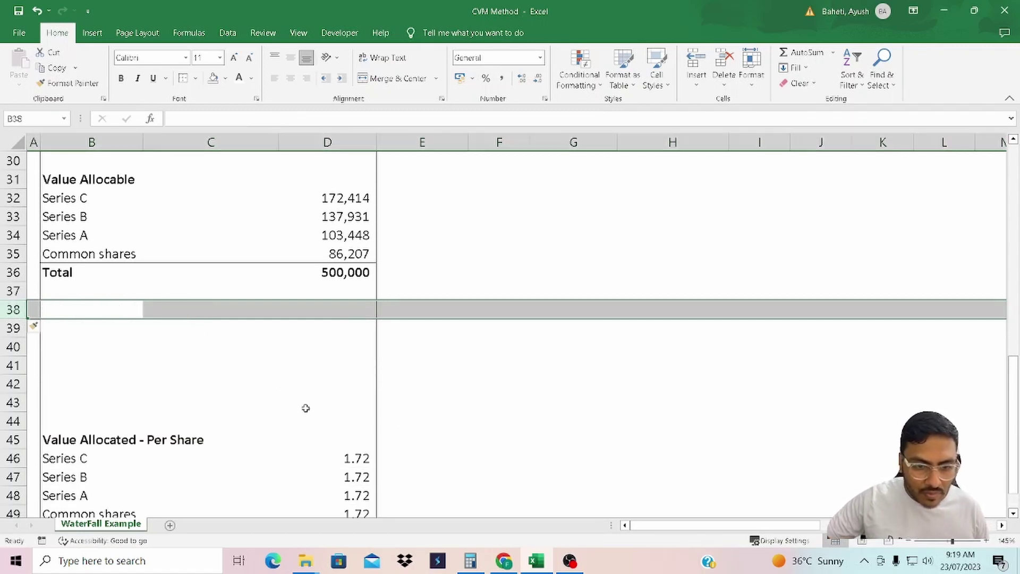
- Copy the Value Allocable block B31:D36 into the blank rows starting at B38
{"action": "left_click", "coordinate": [125, 239]}
{"action": "left_click_drag", "start_coordinate": [79, 181], "coordinate": [345, 272]}
{"action": "key", "text": "ctrl+c"}
{"action": "left_click", "coordinate": [67, 309]}
{"action": "key", "text": "ctrl+v"}
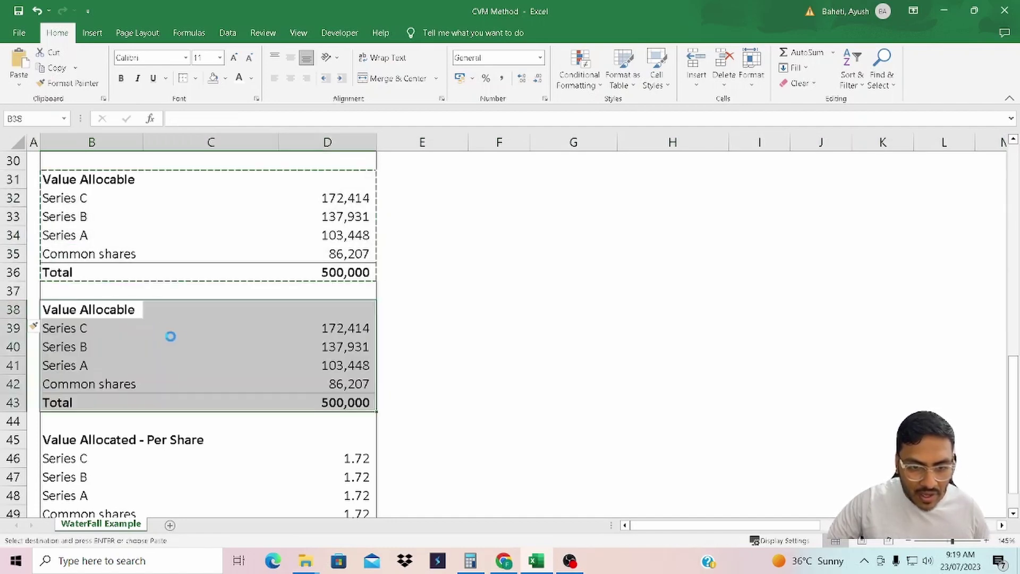
{"action": "key", "text": "Escape"}
{"action": "left_click", "coordinate": [319, 334]}
{"action": "scroll", "coordinate": [497, 387], "scroll_direction": "up", "scroll_amount": 2}
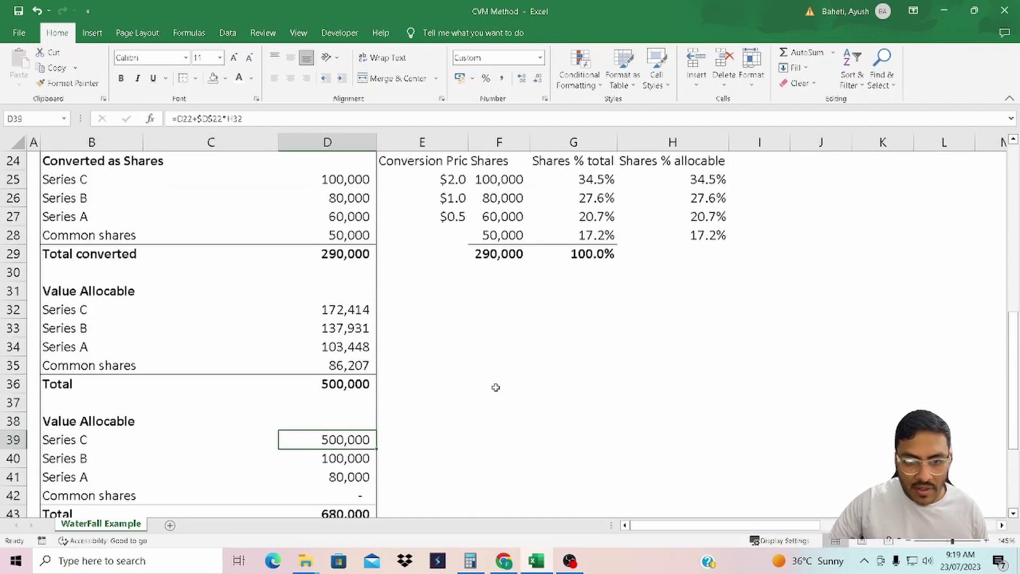
- Point the Series C per-share formula in D46 to the new block so that it reads =D39/F25
{"action": "scroll", "coordinate": [497, 388], "scroll_direction": "down", "scroll_amount": 4}
{"action": "left_click", "coordinate": [352, 348]}
{"action": "type", "text": "=D32/F25"}
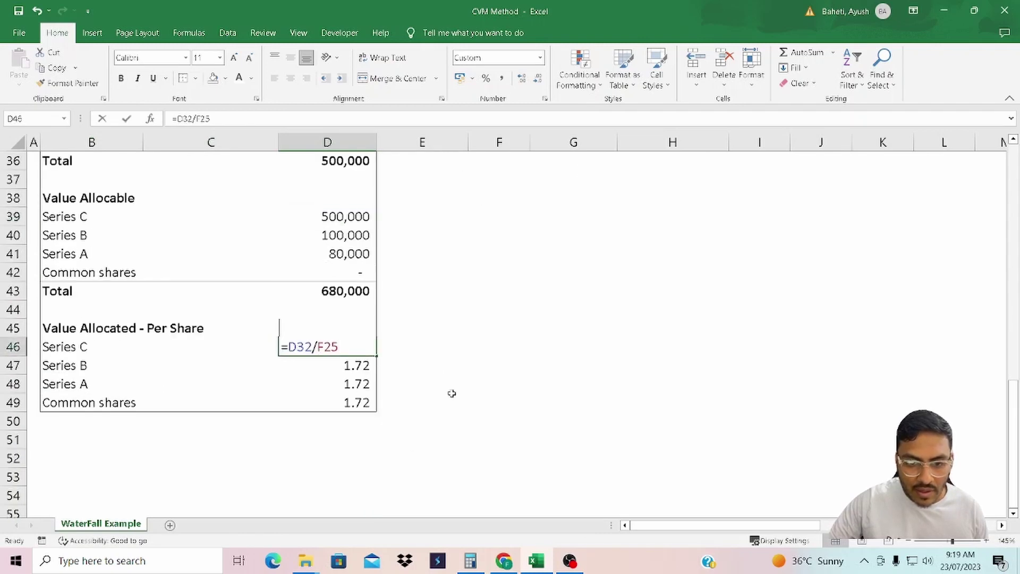
{"action": "scroll", "coordinate": [455, 393], "scroll_direction": "up", "scroll_amount": 3}
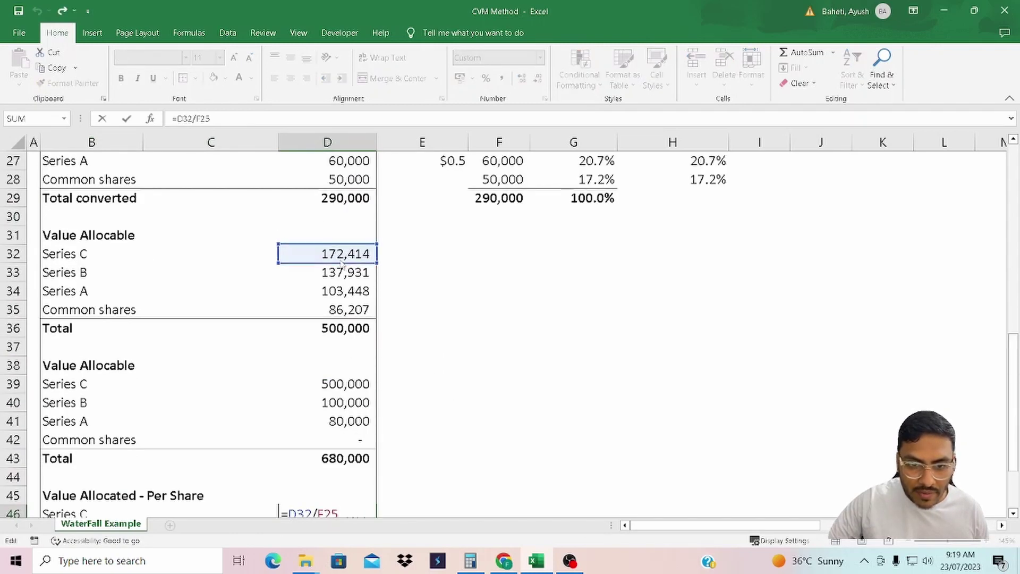
{"action": "left_click_drag", "start_coordinate": [347, 258], "coordinate": [346, 385]}
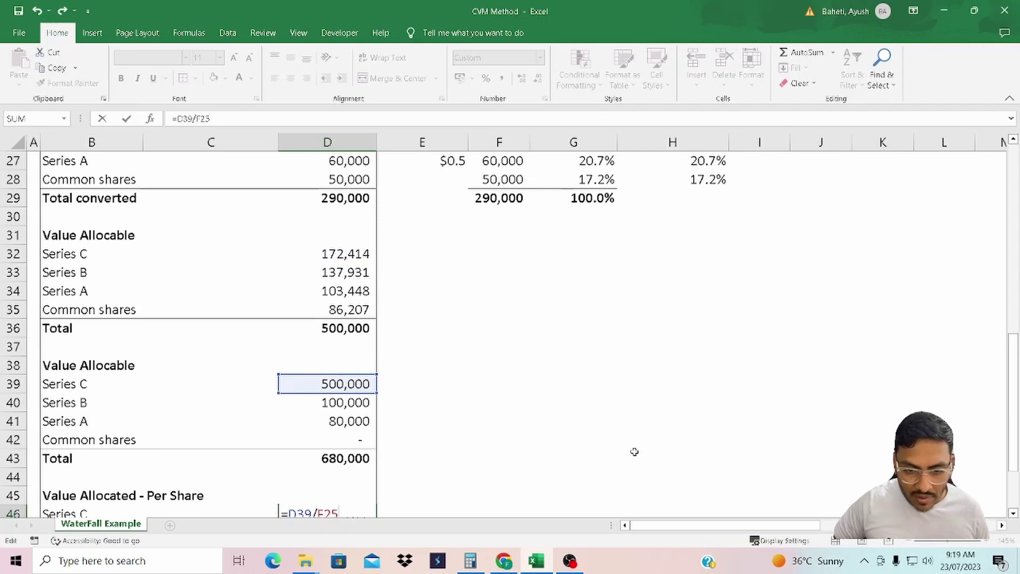
{"action": "key", "text": "ctrl+Return"}
- Copy the Series C per-share formula from D46 to the Series B, Series A and common shares cells D47:D49
{"action": "key", "text": "ctrl+c"}
{"action": "key", "text": "shift+Down"}
{"action": "key", "text": "shift+Down"}
{"action": "key", "text": "shift+Down"}
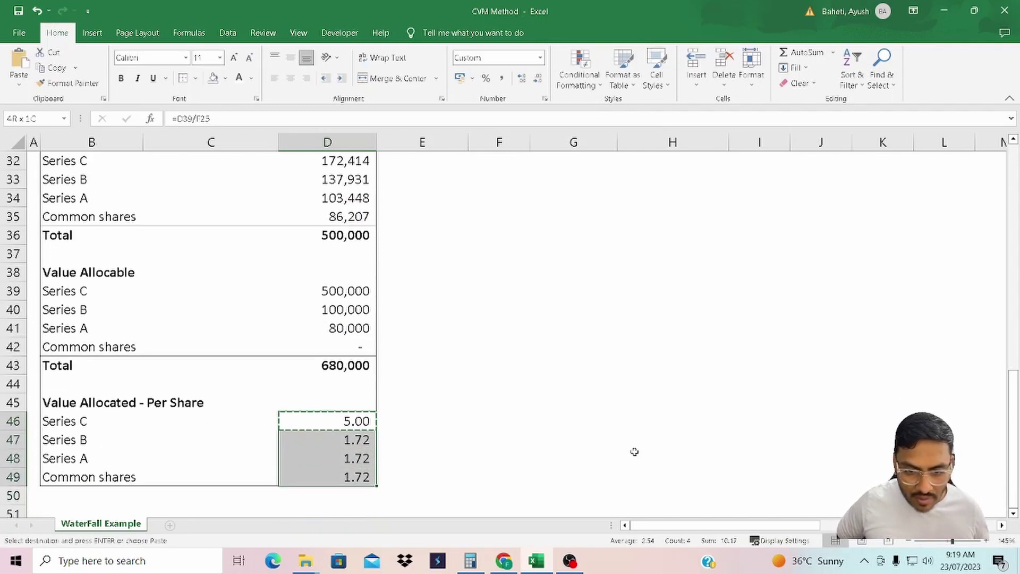
{"action": "key", "text": "ctrl+alt+v"}
{"action": "key", "text": "Return"}
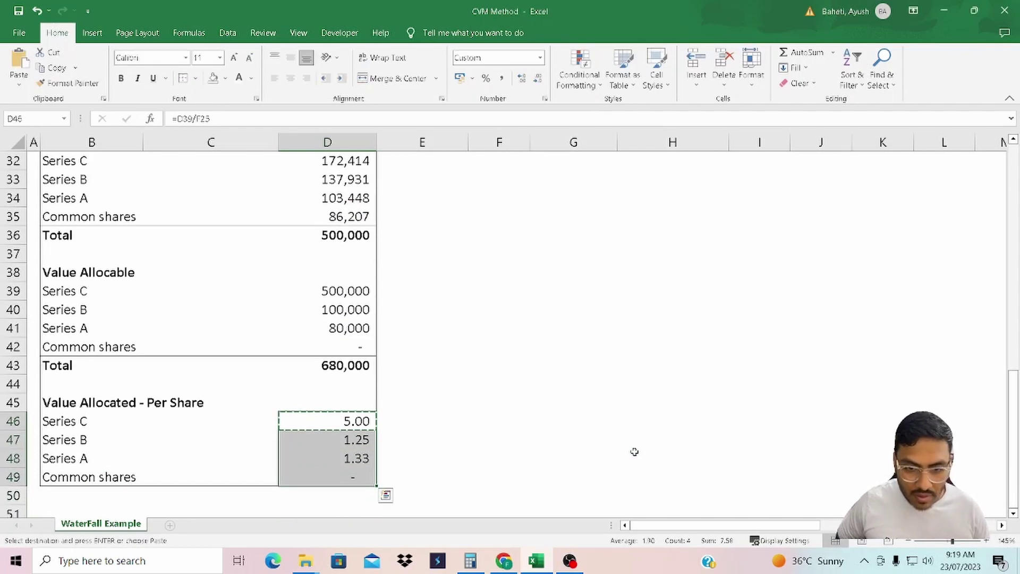
{"action": "key", "text": "Escape"}
- Rename the copied block's heading in B38 to "Value Allocable - Final" in bold
{"action": "scroll", "coordinate": [585, 452], "scroll_direction": "up", "scroll_amount": 2}
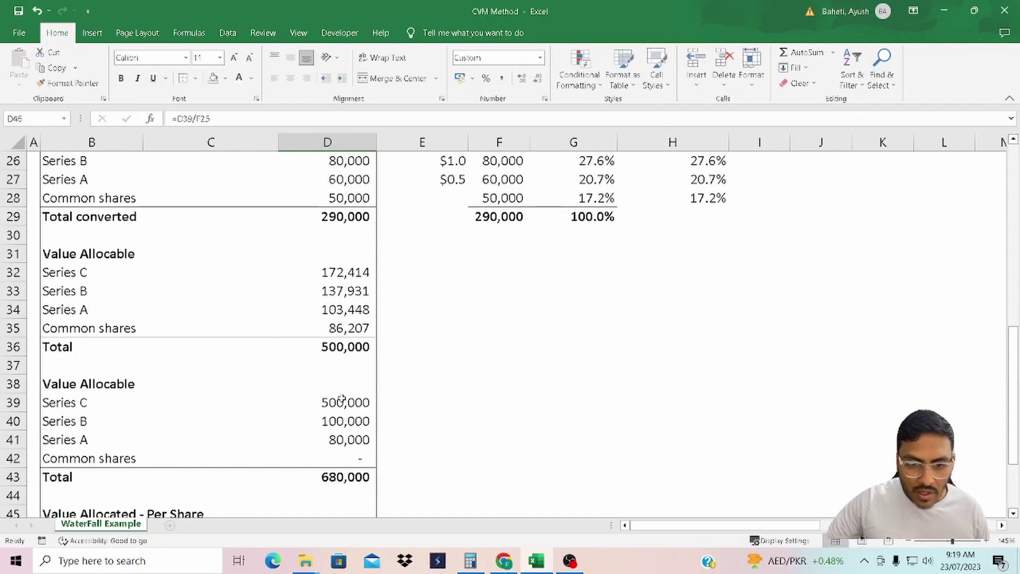
{"action": "left_click", "coordinate": [341, 404]}
{"action": "left_click", "coordinate": [81, 373]}
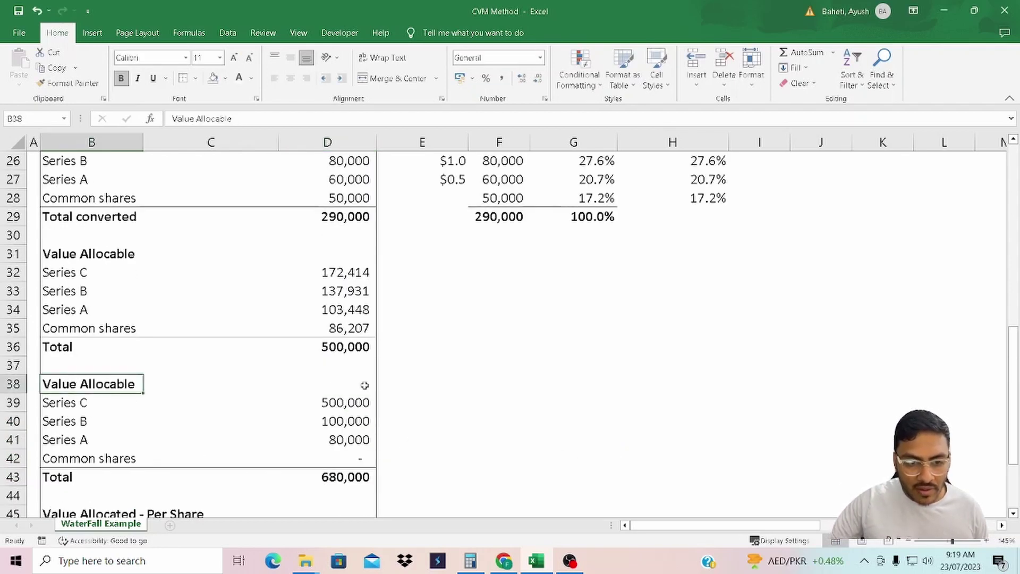
{"action": "key", "text": "F2"}
{"action": "type", "text": "- F"}
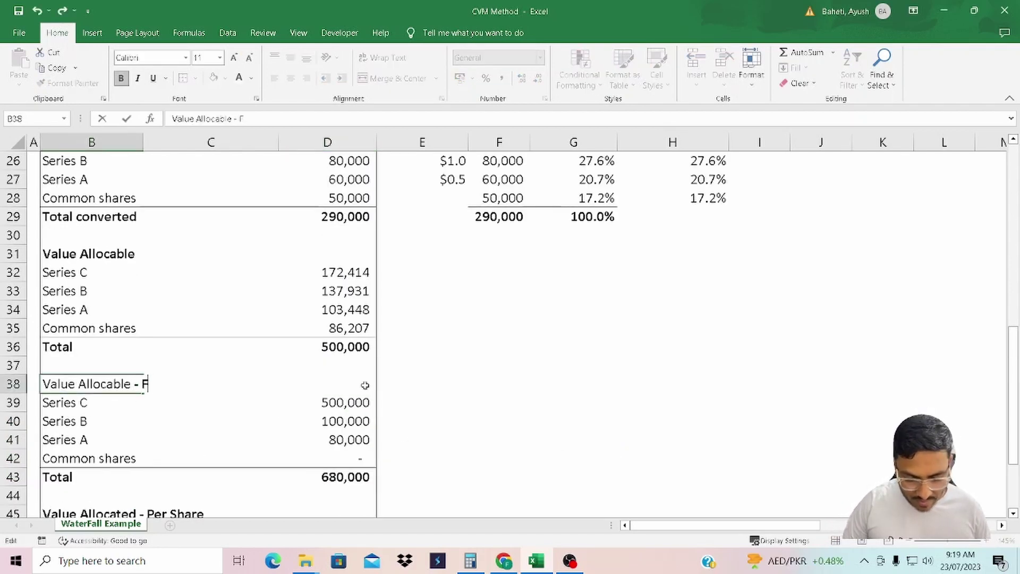
{"action": "type", "text": "inal"}
{"action": "key", "text": "Return"}
{"action": "key", "text": "Up"}
{"action": "key", "text": "ctrl+b"}
- Enter =IF(D32>E15,D32,E15) for Series C in D39 so the final allocation compares converted value with its liquidation preference
{"action": "left_click", "coordinate": [365, 384]}
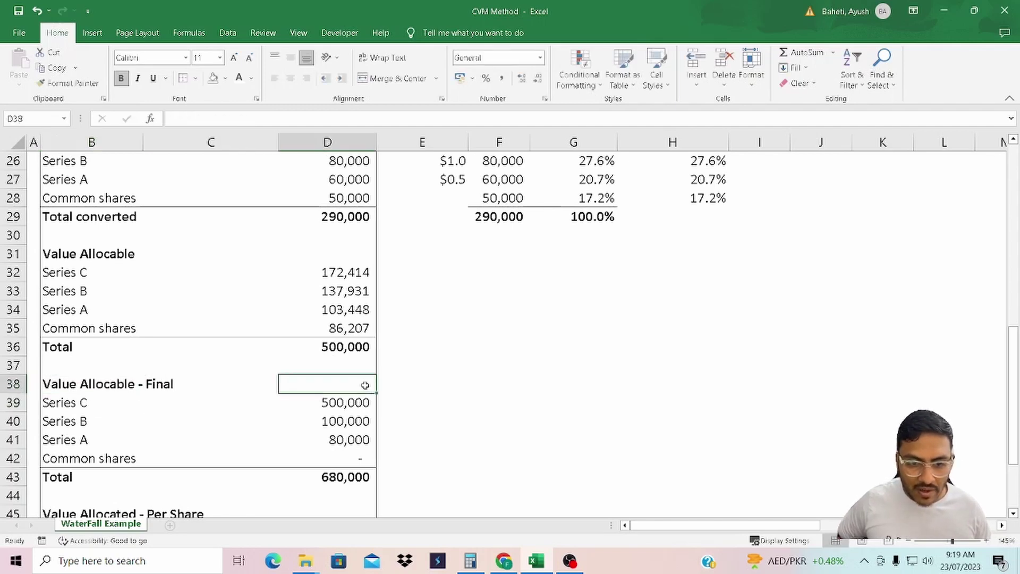
{"action": "key", "text": "Down"}
{"action": "scroll", "coordinate": [538, 475], "scroll_direction": "up", "scroll_amount": 1}
{"action": "type", "text": "=if"}
{"action": "key", "text": "ctrl+Return"}
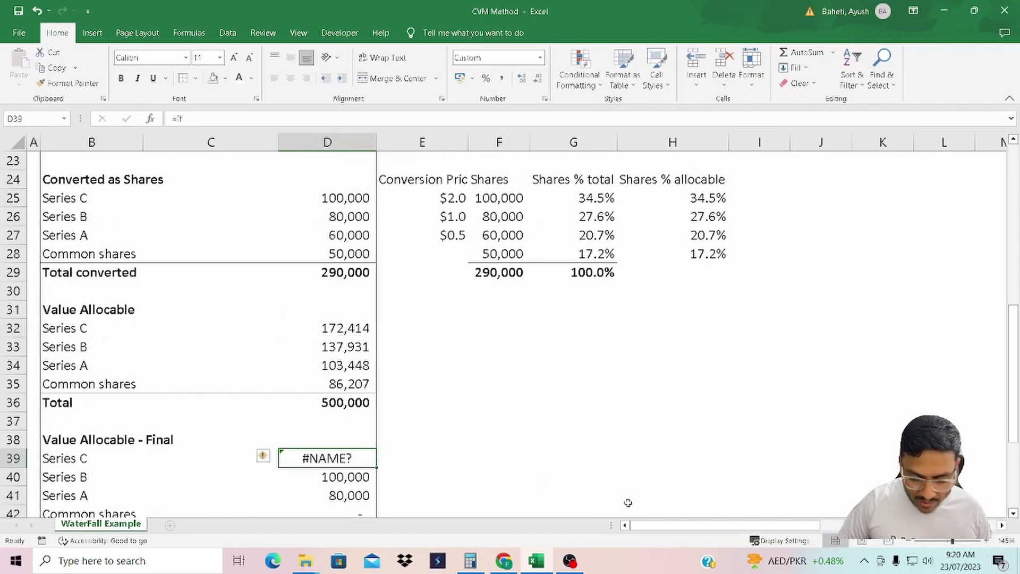
{"action": "type", "text": "=if"}
{"action": "key", "text": "Tab"}
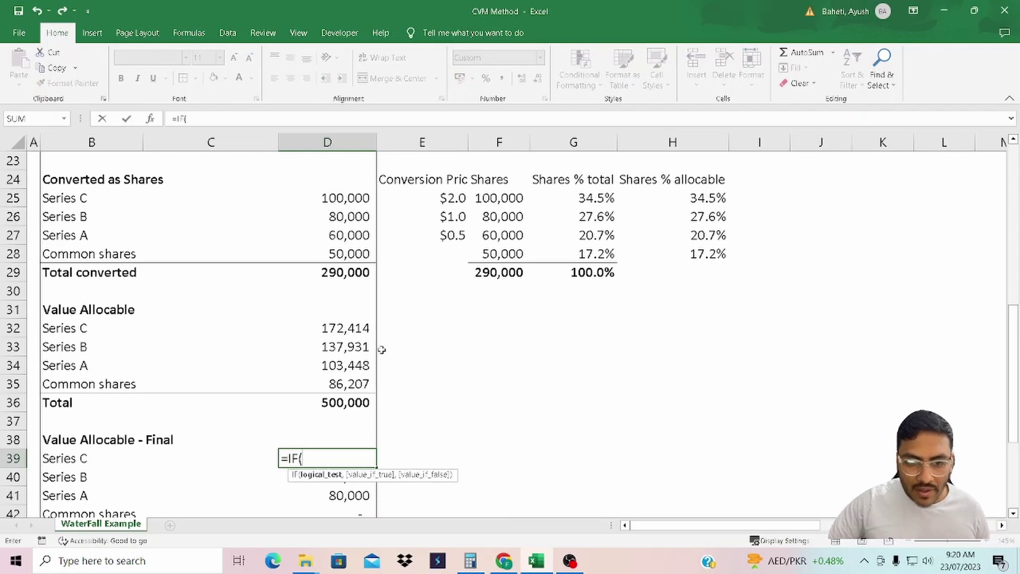
{"action": "left_click", "coordinate": [358, 330]}
{"action": "type", "text": ">"}
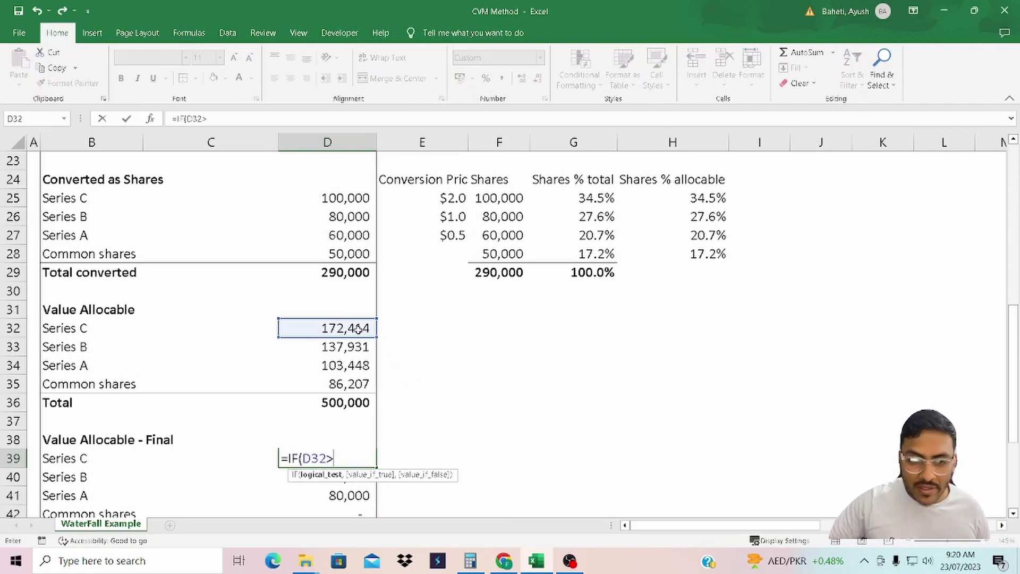
{"action": "scroll", "coordinate": [394, 384], "scroll_direction": "up", "scroll_amount": 5}
{"action": "left_click", "coordinate": [422, 291]}
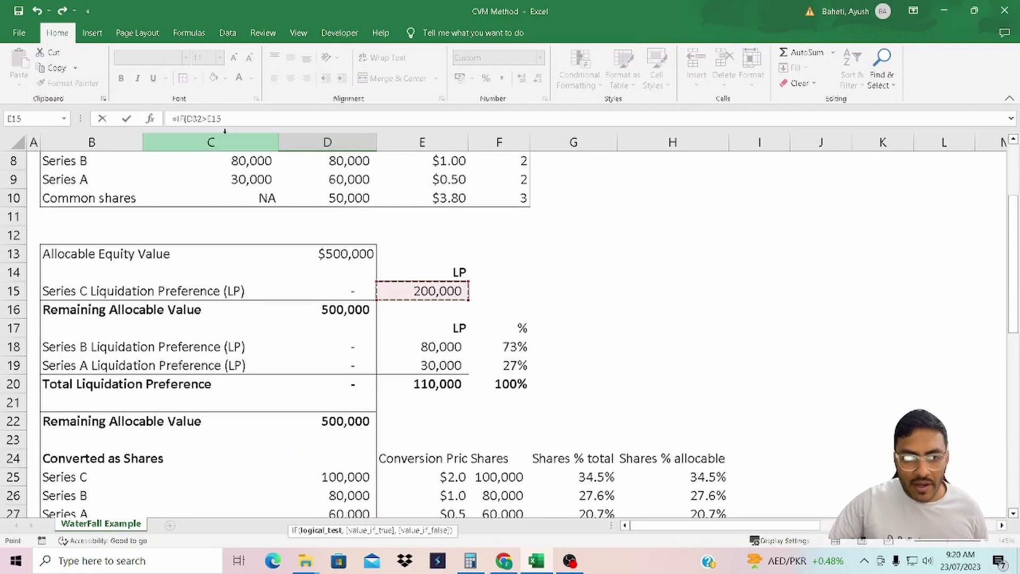
{"action": "left_click", "coordinate": [234, 119]}
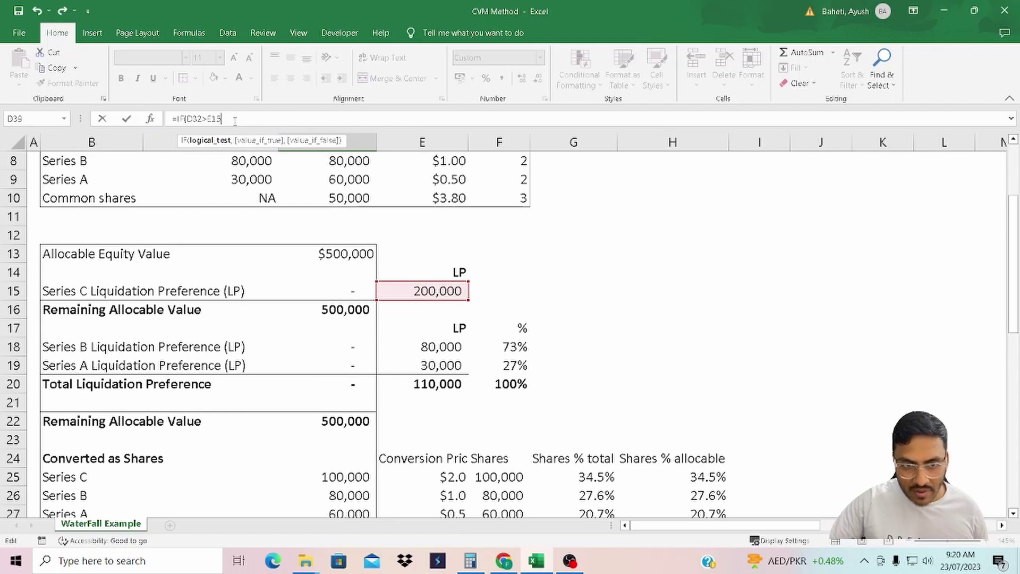
{"action": "type", "text": ","}
{"action": "scroll", "coordinate": [396, 383], "scroll_direction": "down", "scroll_amount": 4}
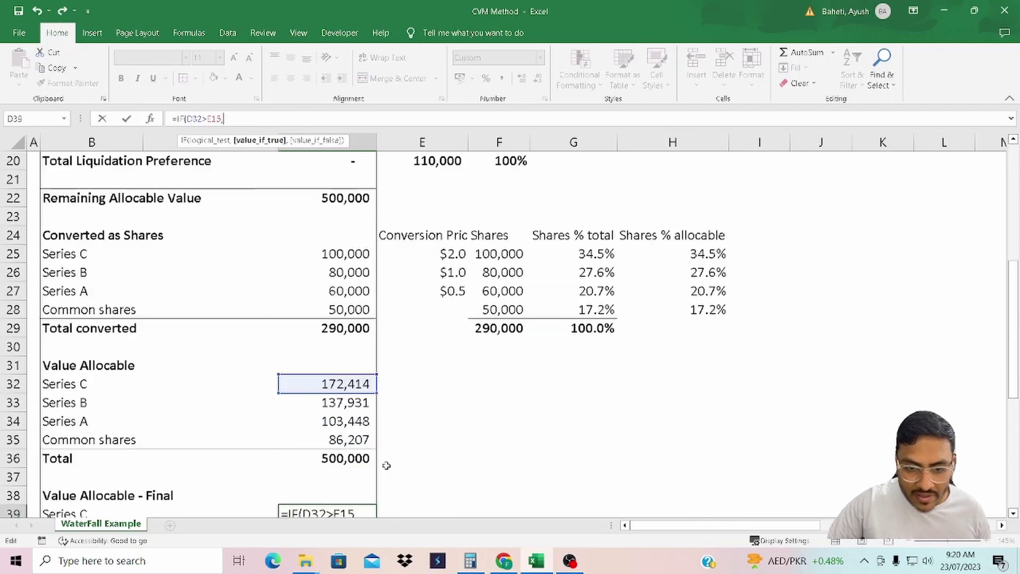
{"action": "scroll", "coordinate": [379, 453], "scroll_direction": "down", "scroll_amount": 2}
{"action": "left_click", "coordinate": [328, 271]}
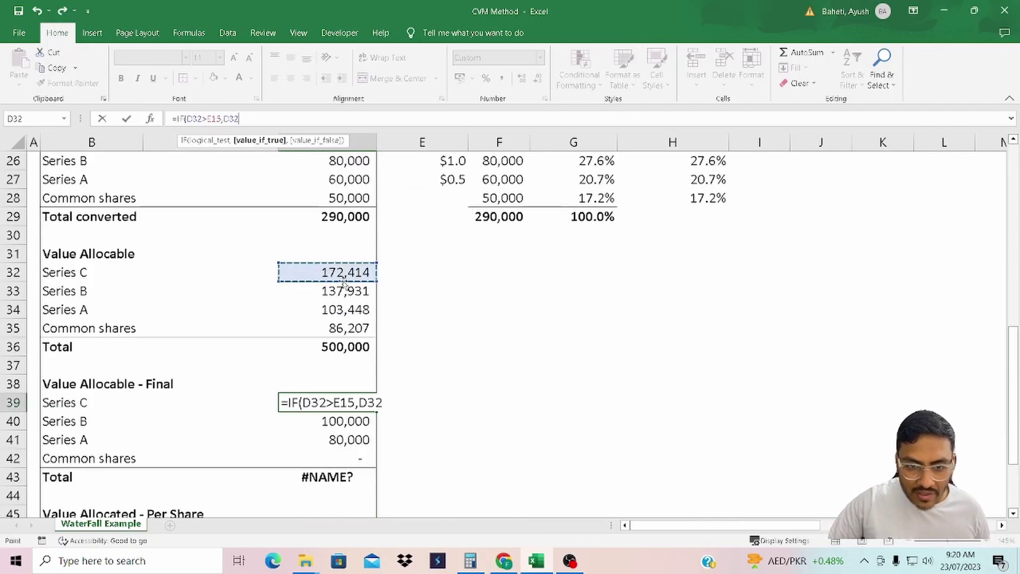
{"action": "type", "text": ","}
{"action": "scroll", "coordinate": [466, 321], "scroll_direction": "up", "scroll_amount": 1}
{"action": "scroll", "coordinate": [466, 320], "scroll_direction": "up", "scroll_amount": 4}
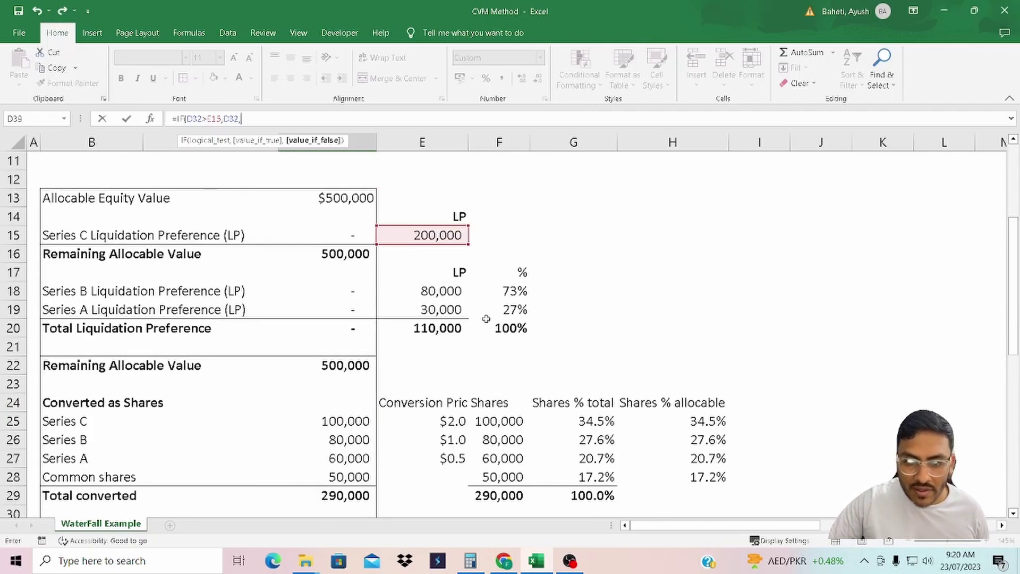
{"action": "left_click", "coordinate": [435, 234]}
{"action": "key", "text": "Return"}
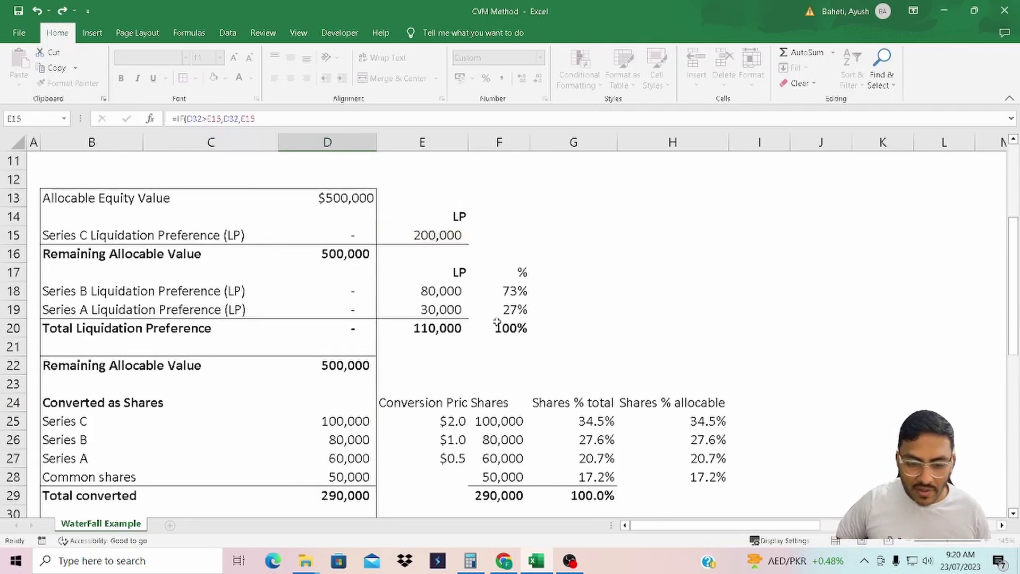
- Check the cell references used by the Series C final allocation formula in D39
{"action": "key", "text": "Down"}
{"action": "key", "text": "Up"}
{"action": "key", "text": "Up"}
{"action": "key", "text": "F2"}
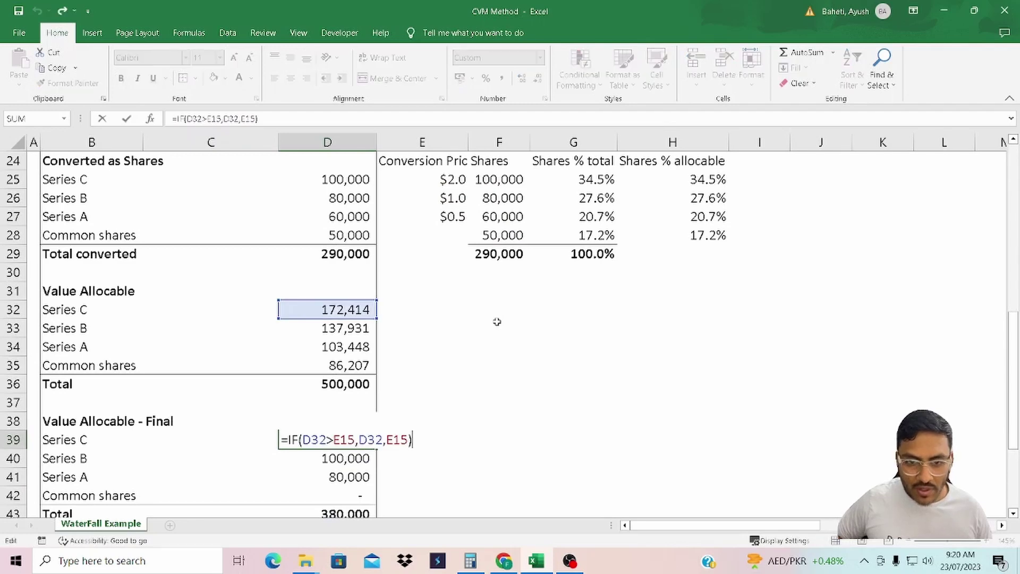
{"action": "scroll", "coordinate": [495, 319], "scroll_direction": "up", "scroll_amount": 3}
{"action": "scroll", "coordinate": [446, 348], "scroll_direction": "down", "scroll_amount": 2}
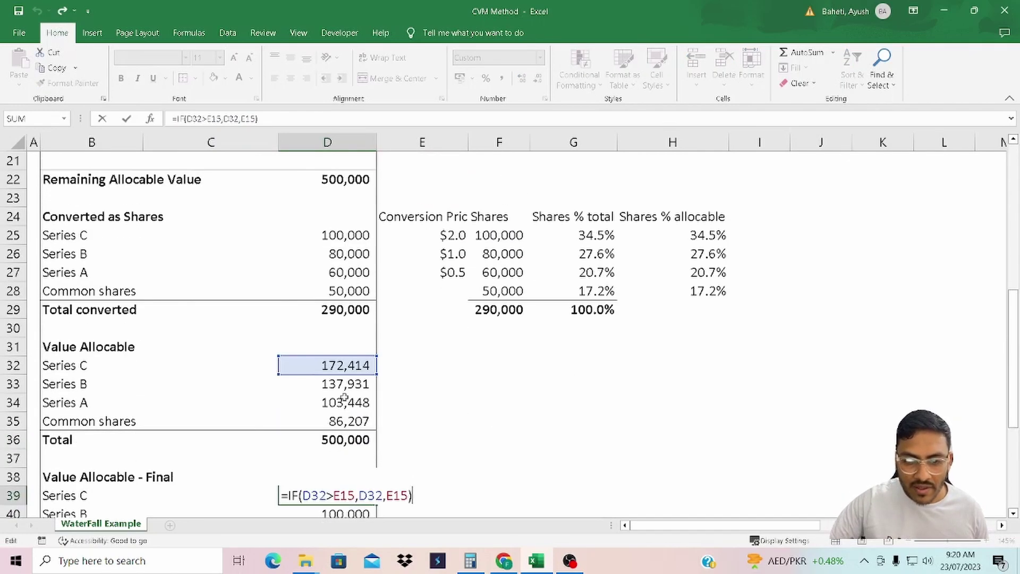
{"action": "key", "text": "Escape"}
{"action": "scroll", "coordinate": [402, 404], "scroll_direction": "down", "scroll_amount": 3}
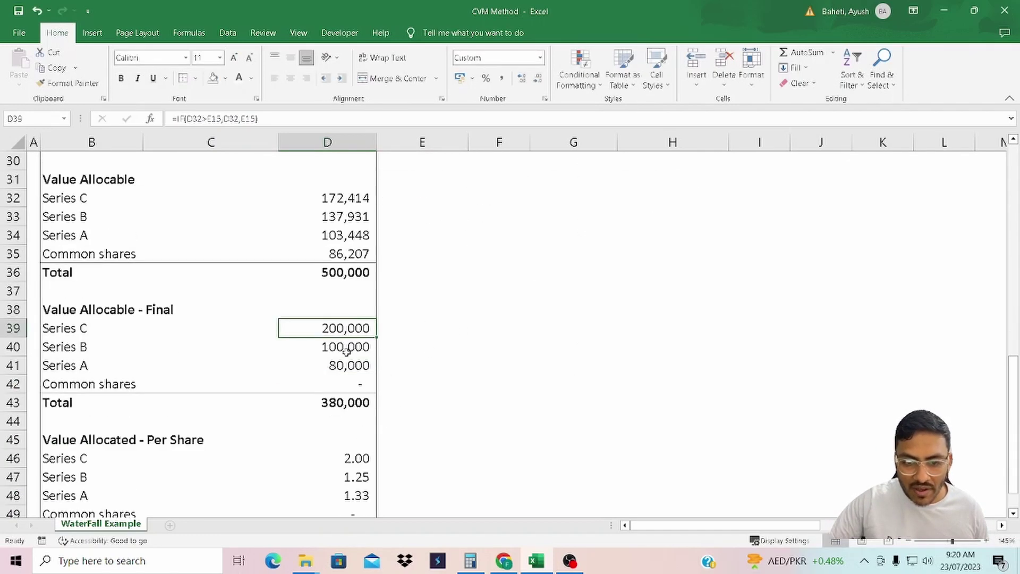
{"action": "key", "text": "F2"}
{"action": "key", "text": "Escape"}
- Copy the Series C formula to Series B in D40 and repoint its preference references, giving =IF(D33>E18,D33,E18)
{"action": "key", "text": "ctrl+c"}
{"action": "key", "text": "Down"}
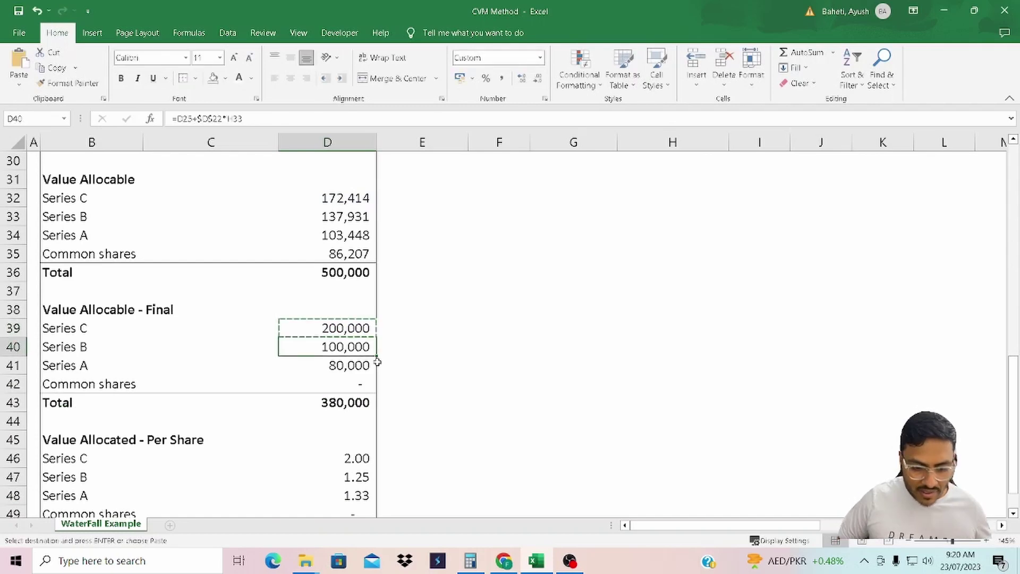
{"action": "key", "text": "ctrl+alt+v"}
{"action": "key", "text": "Return"}
{"action": "key", "text": "F2"}
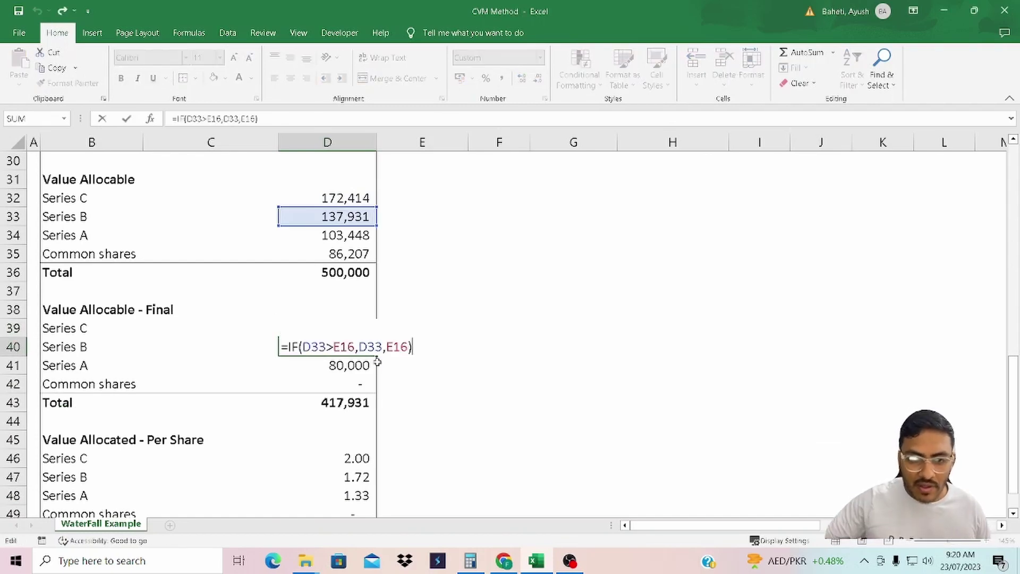
{"action": "scroll", "coordinate": [397, 375], "scroll_direction": "up", "scroll_amount": 8}
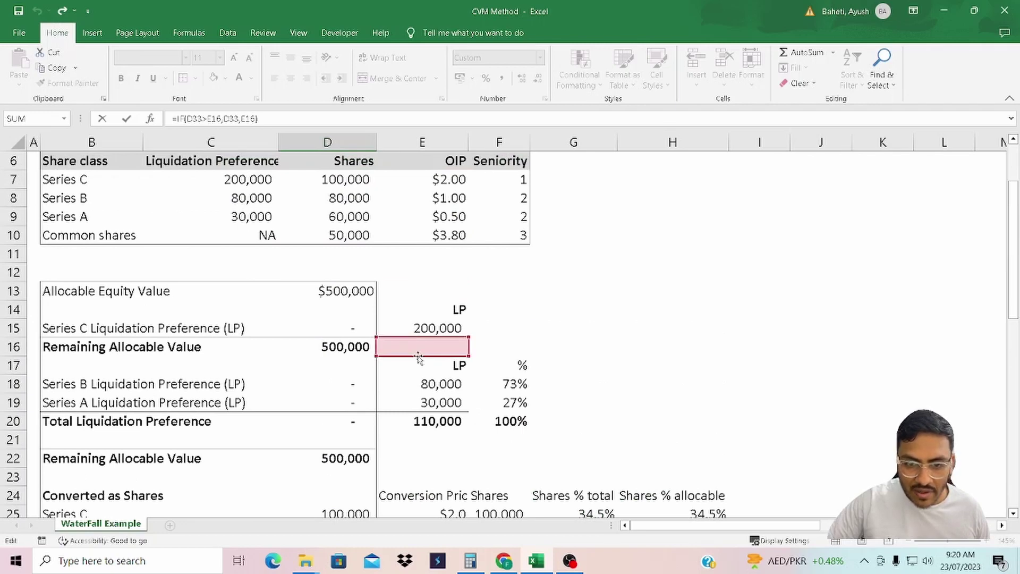
{"action": "left_click_drag", "start_coordinate": [421, 357], "coordinate": [418, 378]}
{"action": "scroll", "coordinate": [437, 388], "scroll_direction": "down", "scroll_amount": 2}
{"action": "scroll", "coordinate": [437, 388], "scroll_direction": "down", "scroll_amount": 6}
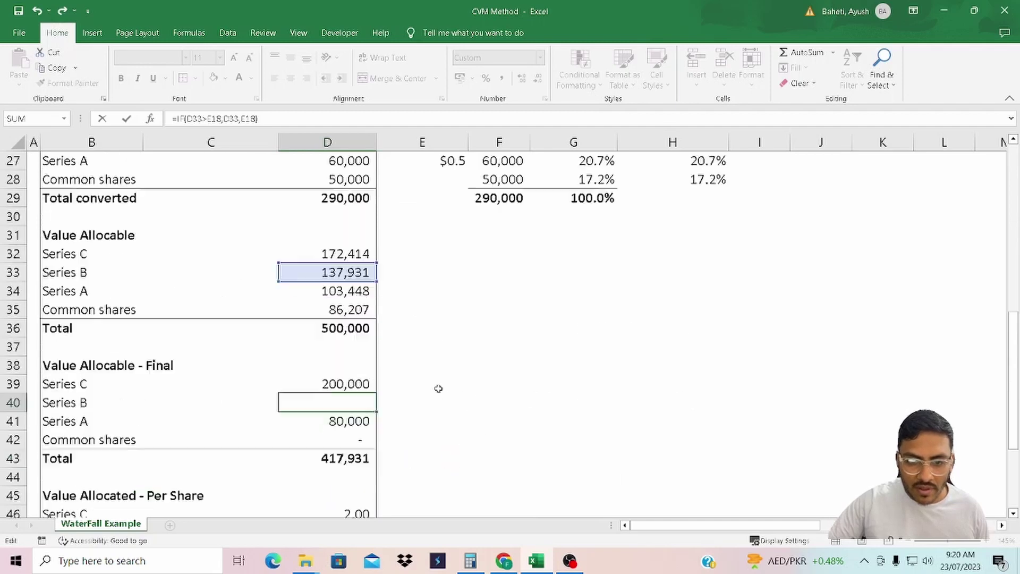
{"action": "key", "text": "Return"}
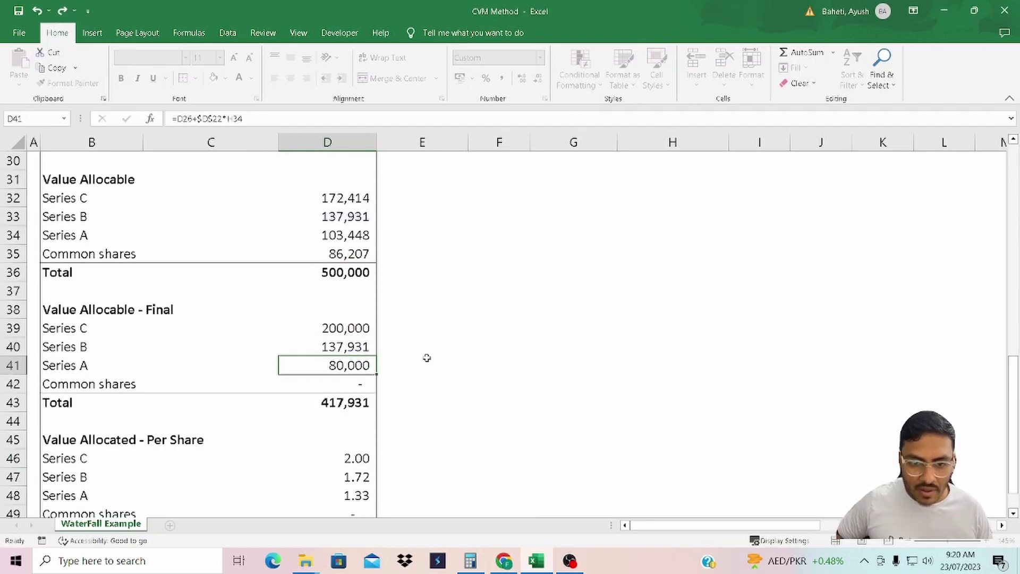
- Review the Series B final allocation formula in D40 and copy it to the Series A cell D41
{"action": "key", "text": "Up"}
{"action": "key", "text": "F2"}
{"action": "key", "text": "Return"}
{"action": "key", "text": "Up"}
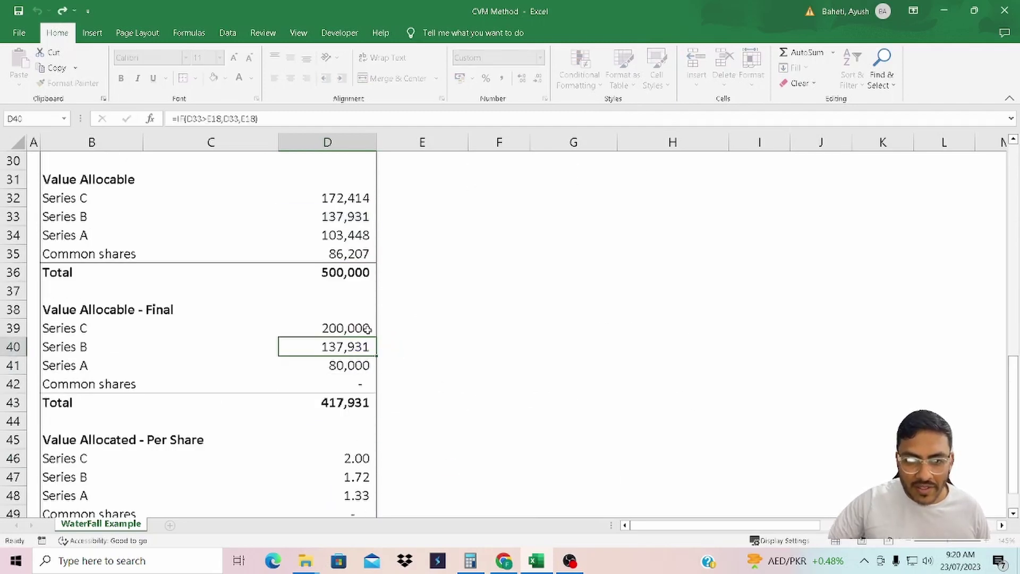
{"action": "key", "text": "F2"}
{"action": "key", "text": "Return"}
{"action": "key", "text": "Up"}
{"action": "key", "text": "ctrl+c"}
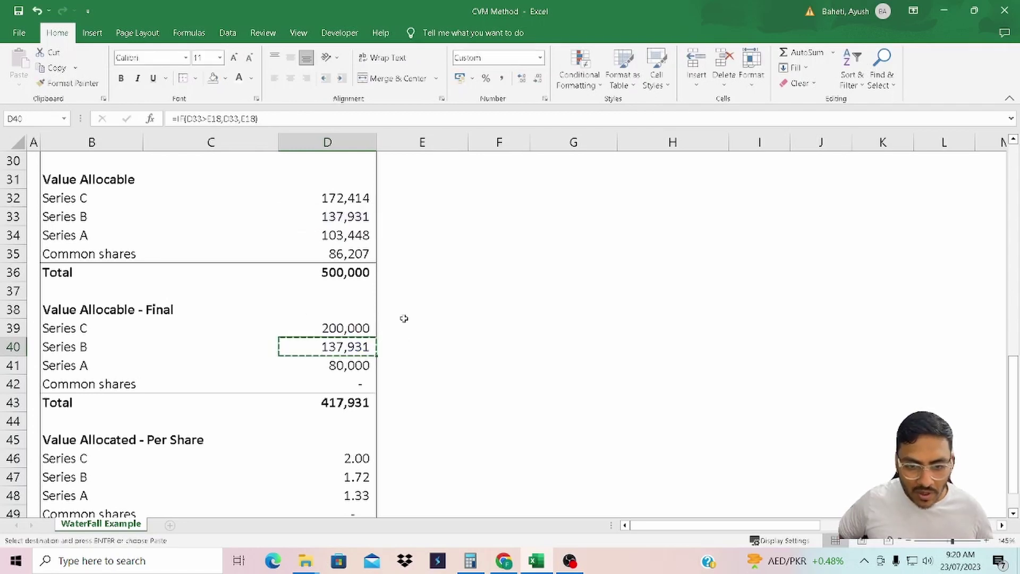
{"action": "key", "text": "Down"}
{"action": "key", "text": "ctrl+alt+v"}
{"action": "key", "text": "Return"}
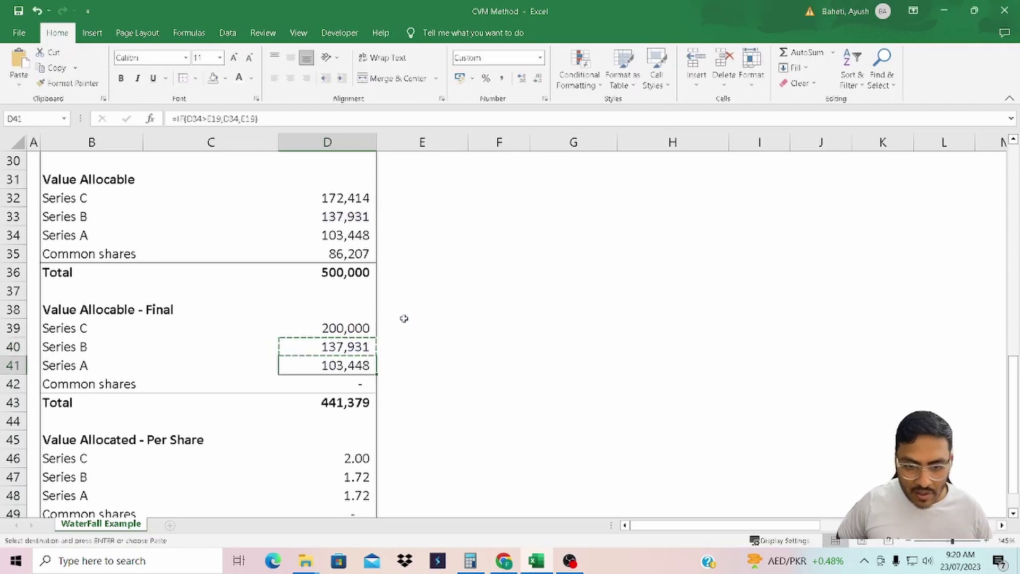
{"action": "key", "text": "Escape"}
- Link the common shares final allocation in D42 to the earlier allocation with =D35
{"action": "key", "text": "Down"}
{"action": "type", "text": "="}
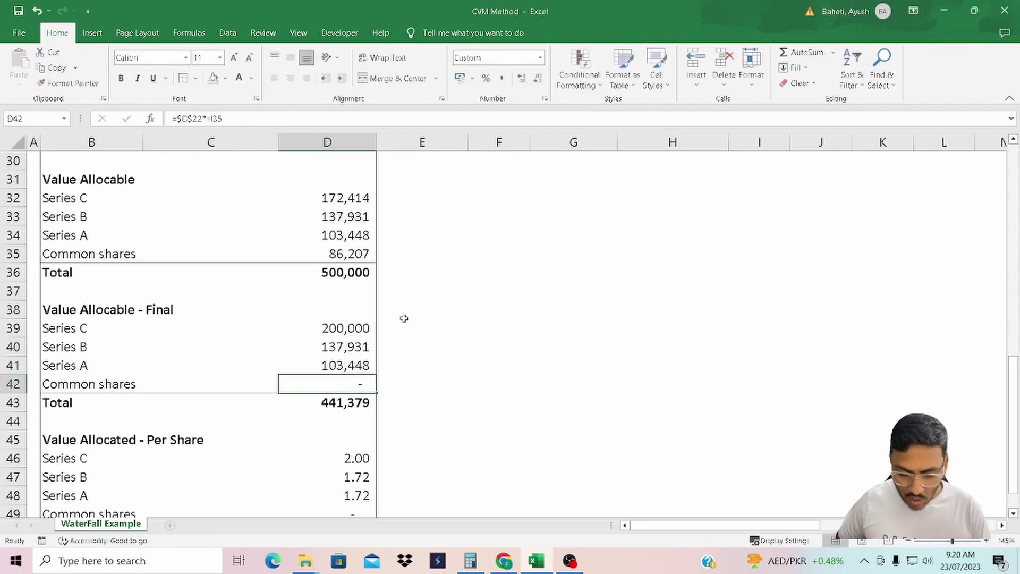
{"action": "key", "text": "Up"}
{"action": "key", "text": "Up"}
{"action": "key", "text": "Up"}
{"action": "key", "text": "Up"}
{"action": "key", "text": "Up"}
{"action": "key", "text": "Up"}
{"action": "key", "text": "Up"}
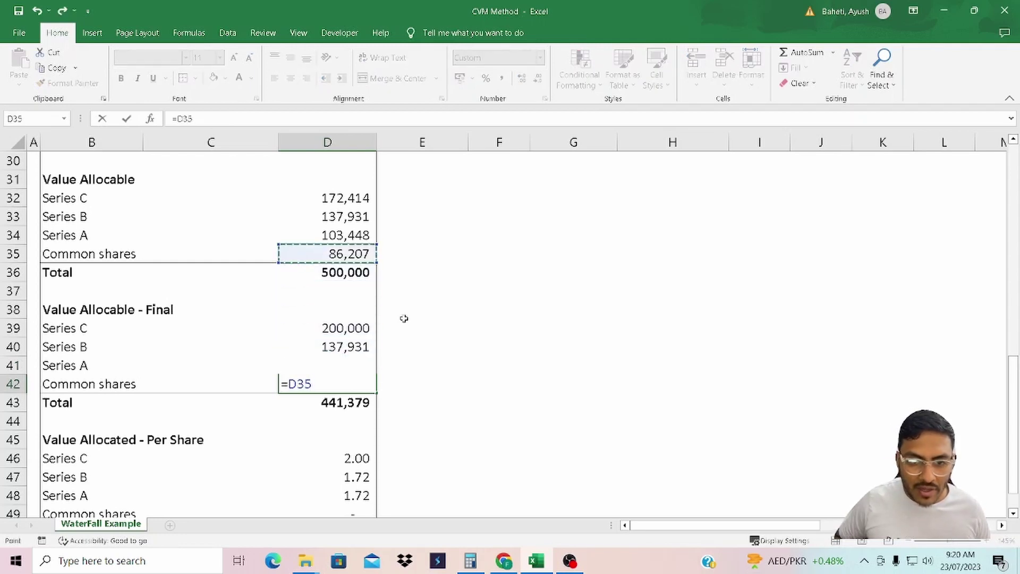
{"action": "key", "text": "Return"}
- Inspect the final allocation total formula in D43 and the per-share formulas in D46:D49
{"action": "key", "text": "F2"}
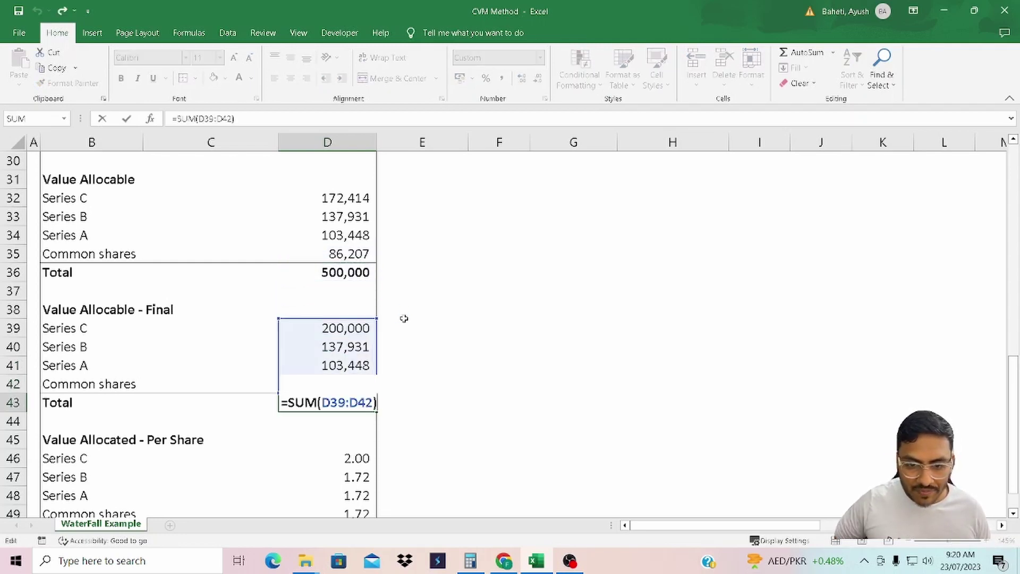
{"action": "key", "text": "Escape"}
{"action": "scroll", "coordinate": [392, 369], "scroll_direction": "down", "scroll_amount": 2}
{"action": "left_click", "coordinate": [365, 346]}
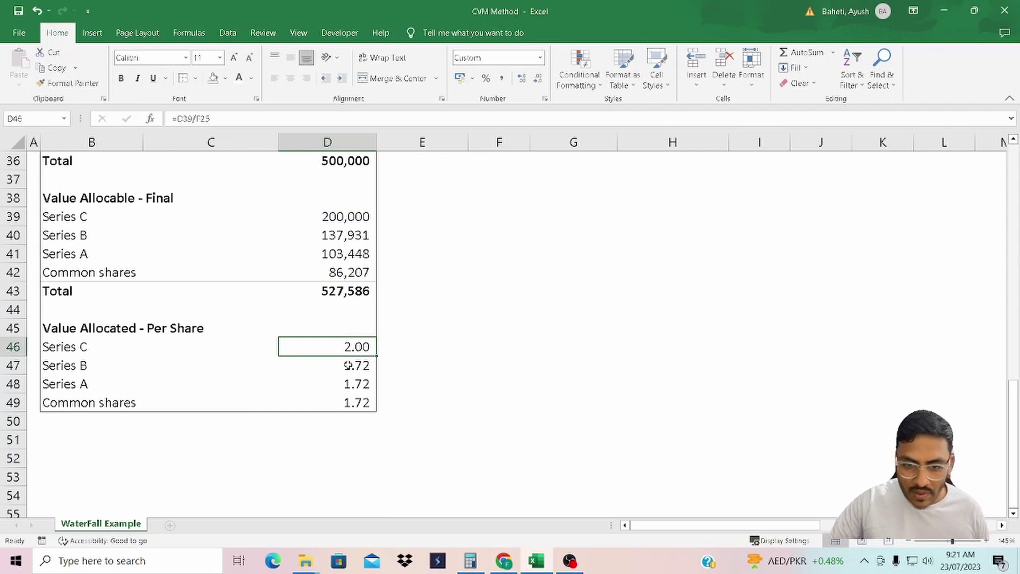
{"action": "key", "text": "Down"}
{"action": "key", "text": "F2"}
{"action": "key", "text": "Return"}
{"action": "key", "text": "Down"}
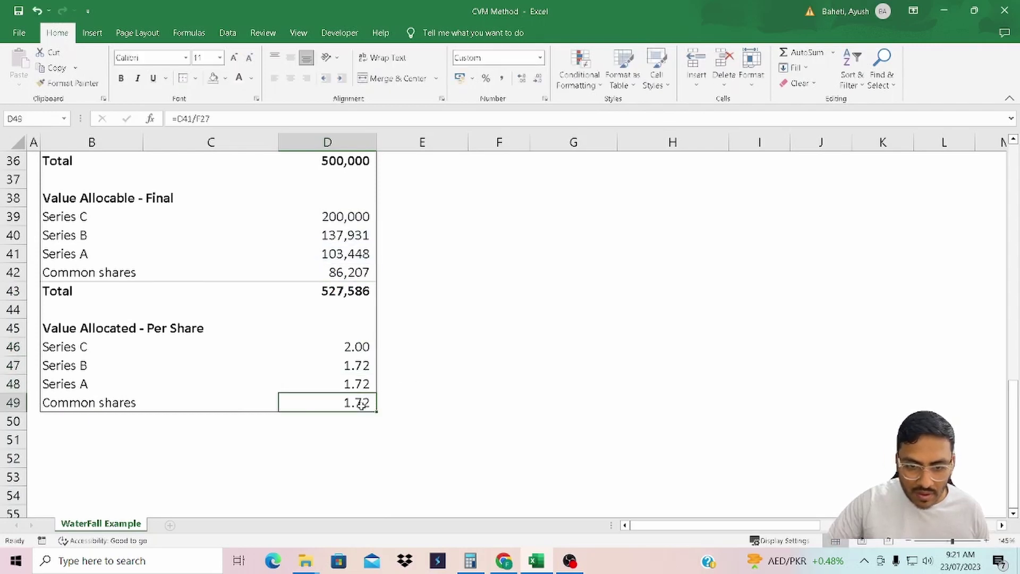
{"action": "key", "text": "F2"}
{"action": "key", "text": "Escape"}
{"action": "left_click", "coordinate": [357, 352]}
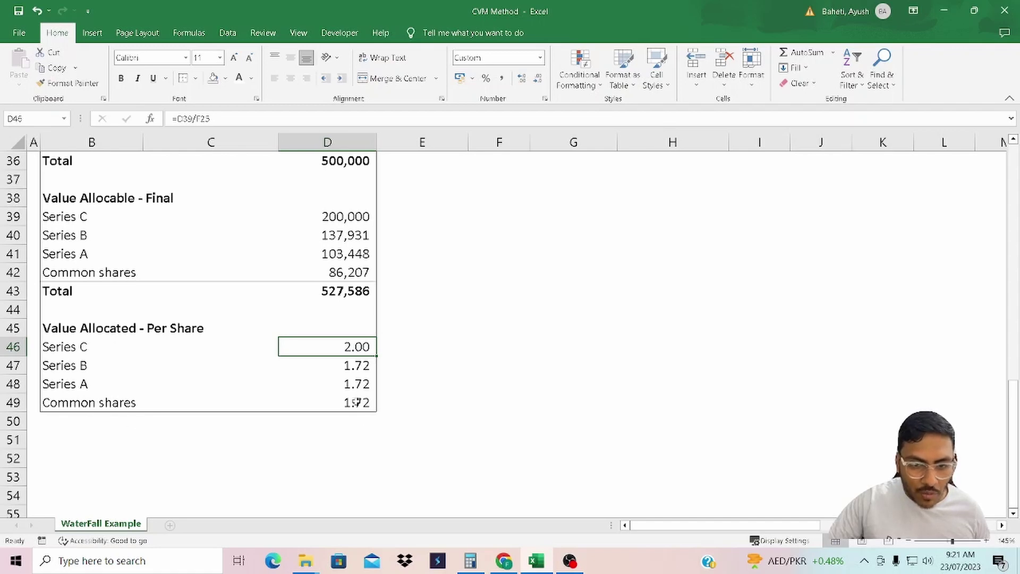
- Copy the common shares per-share result from D49 and paste it as a value into the common shares OIP cell E10
{"action": "left_click", "coordinate": [357, 402]}
{"action": "key", "text": "ctrl+c"}
{"action": "scroll", "coordinate": [494, 416], "scroll_direction": "up", "scroll_amount": 12}
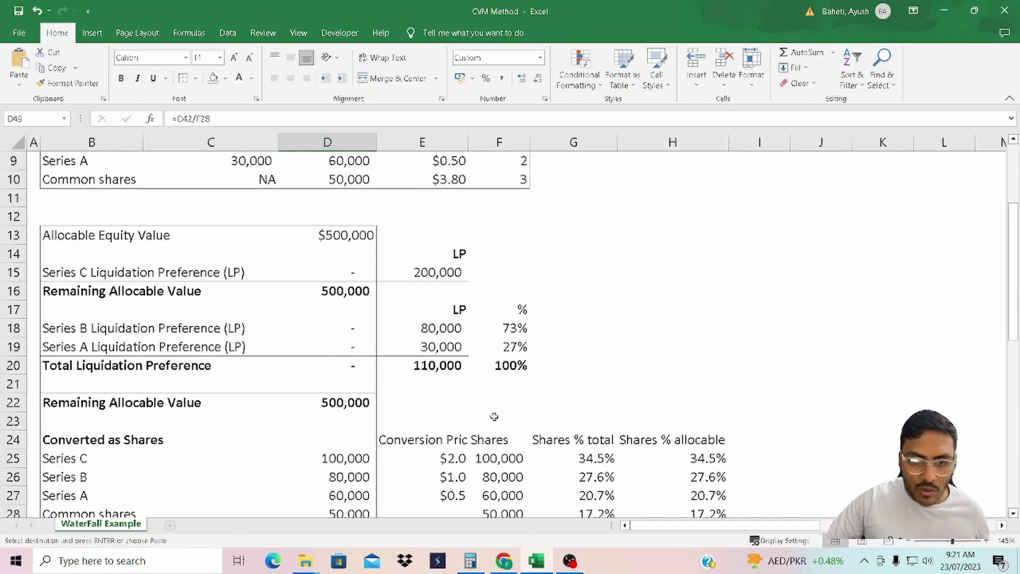
{"action": "left_click", "coordinate": [453, 348]}
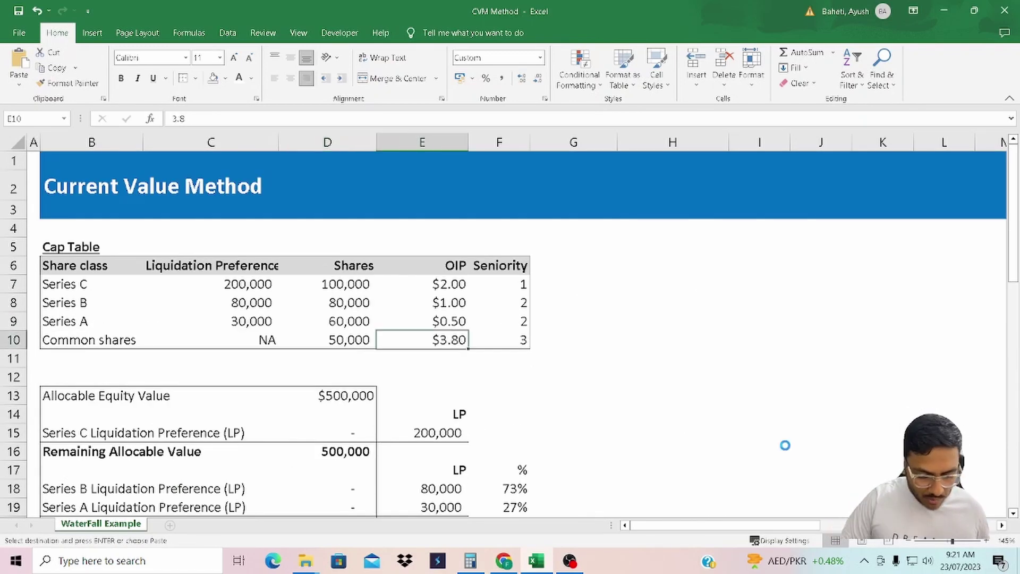
{"action": "key", "text": "ctrl+alt+v"}
{"action": "key", "text": "Return"}
{"action": "key", "text": "Escape"}
- Examine the recalculated final allocation and per-share values by class against the Series B conversion price in E26
{"action": "scroll", "coordinate": [781, 444], "scroll_direction": "down", "scroll_amount": 11}
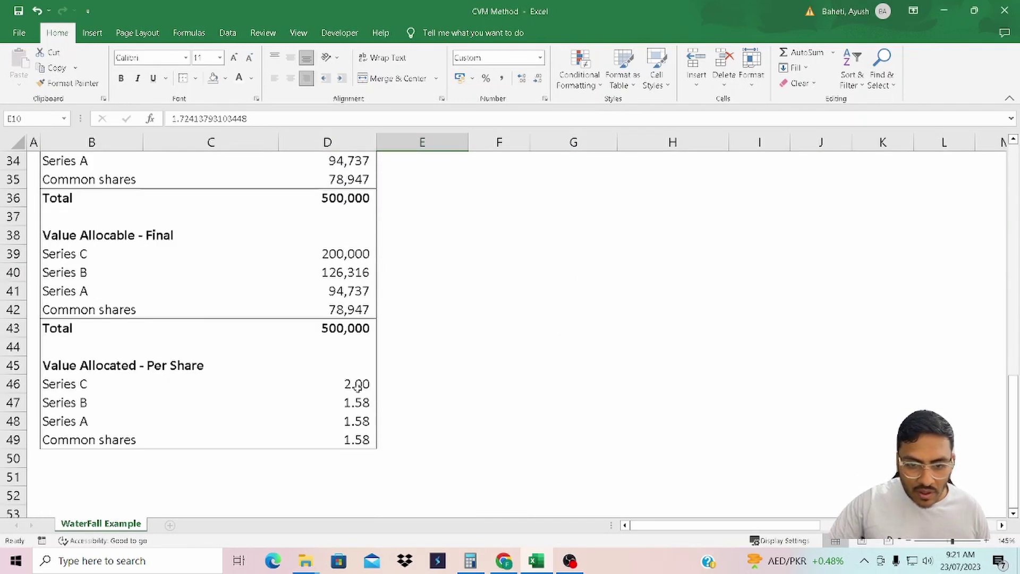
{"action": "left_click", "coordinate": [357, 385]}
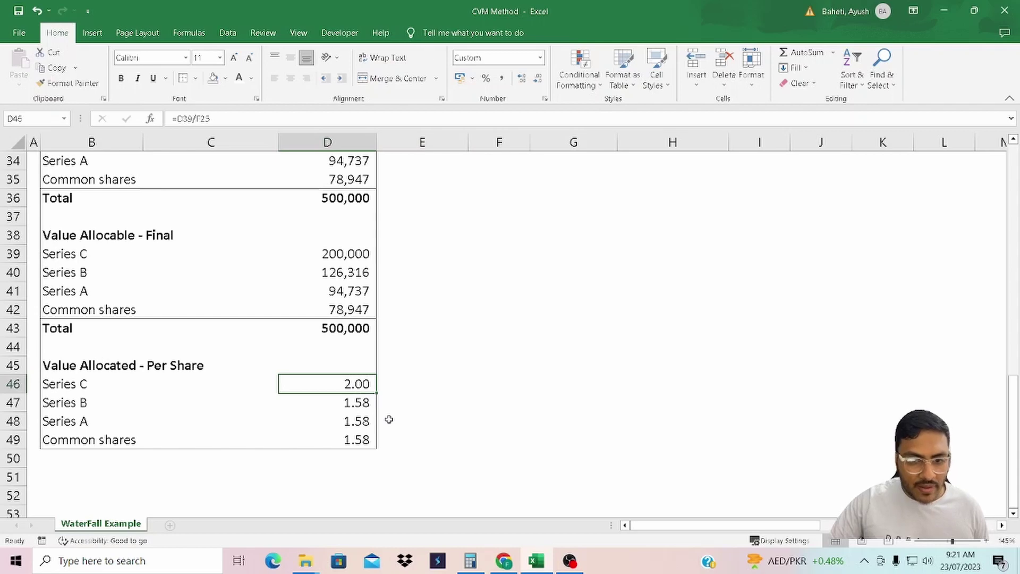
{"action": "left_click", "coordinate": [79, 404]}
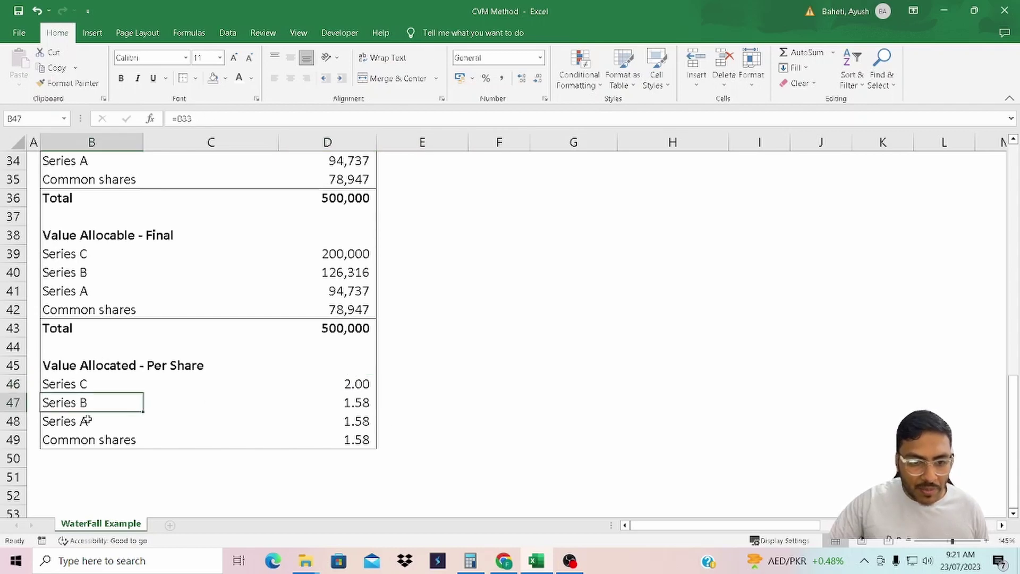
{"action": "left_click", "coordinate": [87, 419]}
{"action": "scroll", "coordinate": [526, 369], "scroll_direction": "up", "scroll_amount": 6}
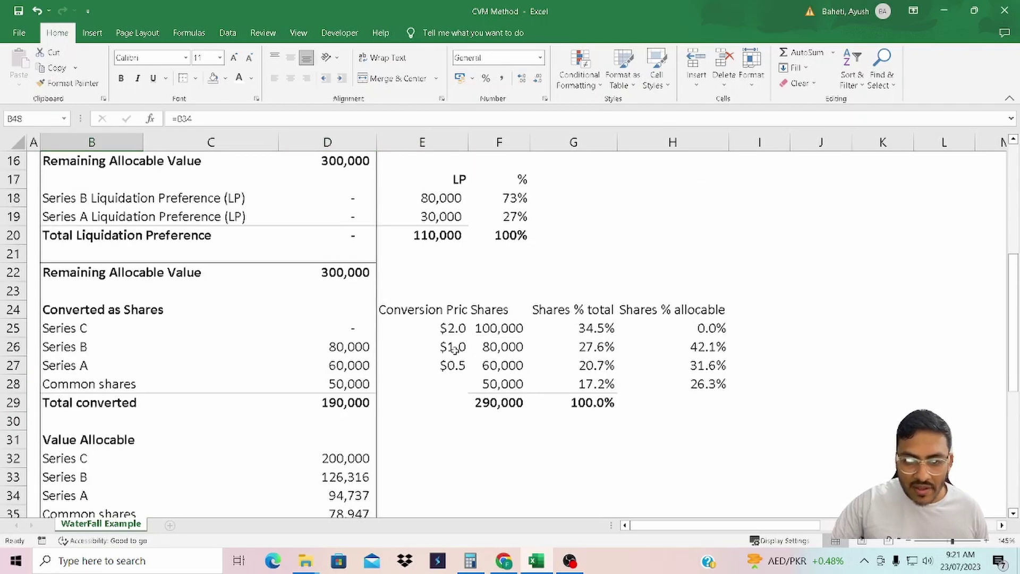
{"action": "left_click", "coordinate": [454, 348]}
{"action": "scroll", "coordinate": [468, 389], "scroll_direction": "down", "scroll_amount": 7}
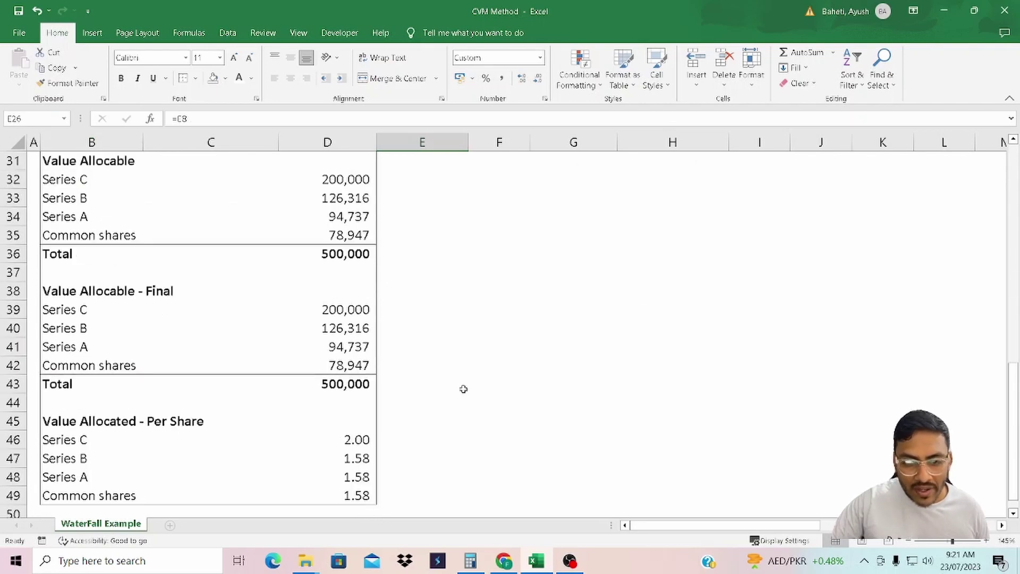
{"action": "left_click", "coordinate": [72, 349]}
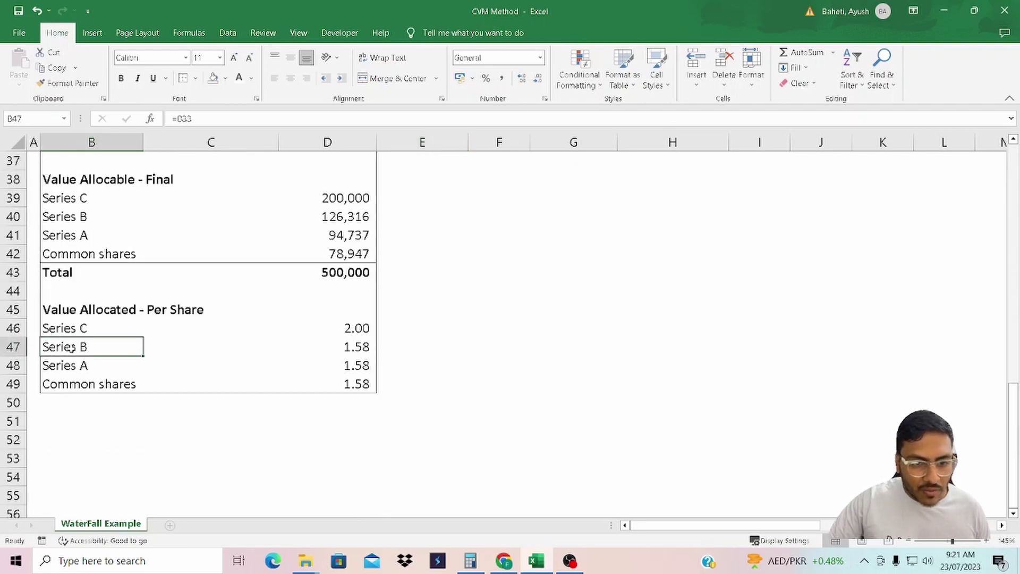
- Compare the per-share values of Series B, Series A and common shares in D47:D49 with Series C in D46
{"action": "left_click", "coordinate": [93, 365]}
{"action": "left_click", "coordinate": [109, 384]}
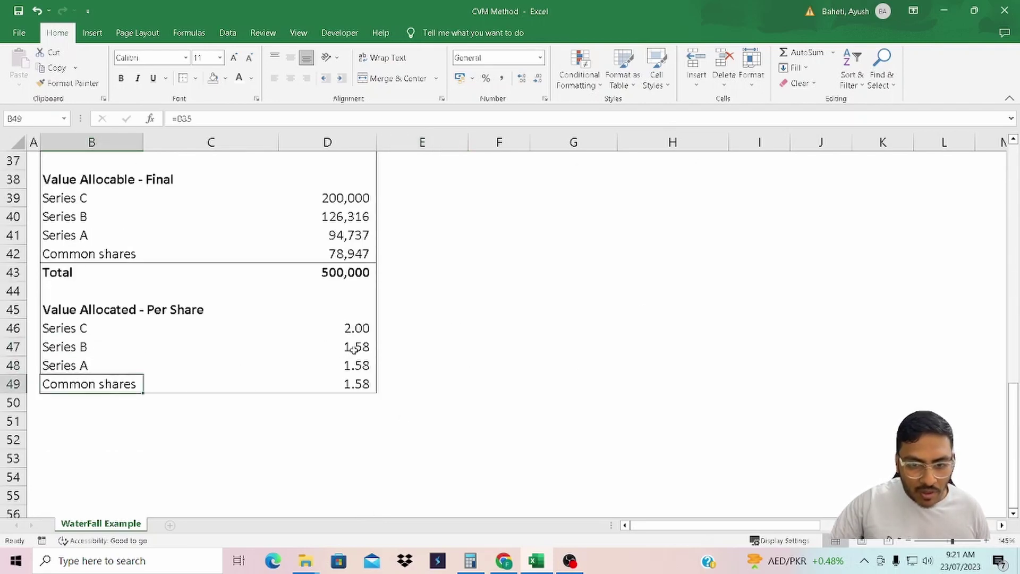
{"action": "left_click_drag", "start_coordinate": [354, 348], "coordinate": [358, 385]}
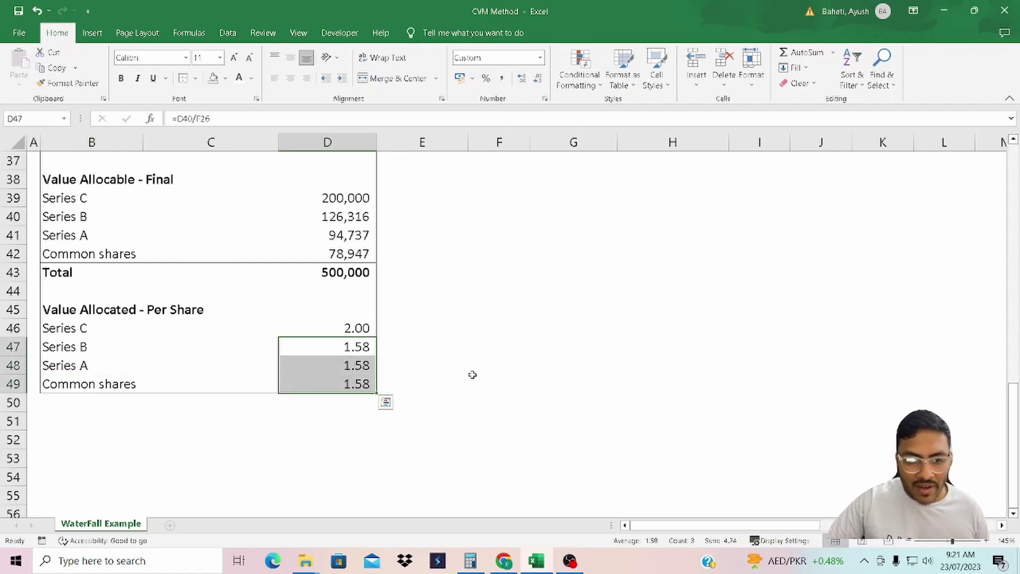
{"action": "left_click", "coordinate": [353, 329]}
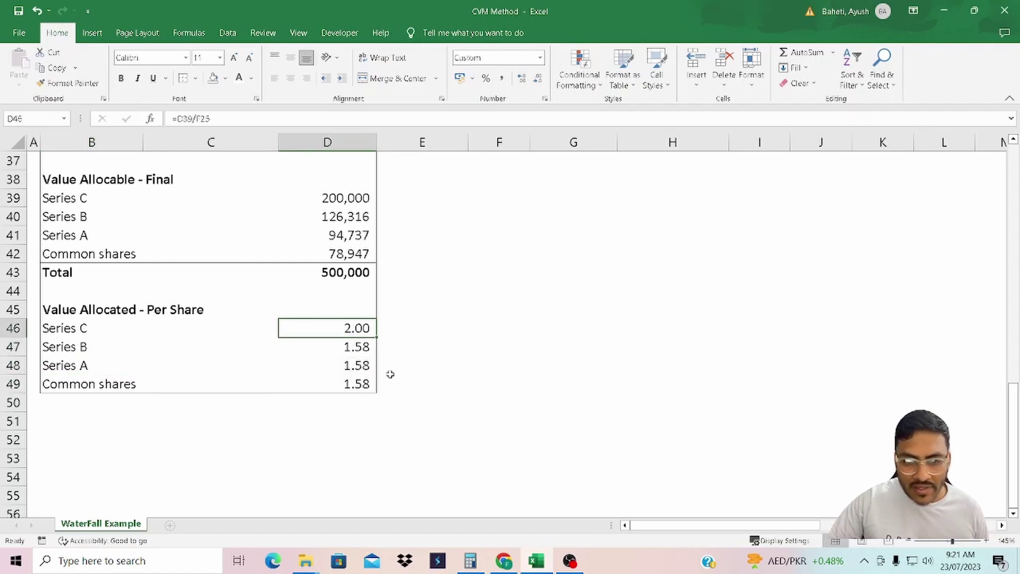
- Set the allocable equity value in D13 to 1000000
{"action": "scroll", "coordinate": [390, 374], "scroll_direction": "up", "scroll_amount": 12}
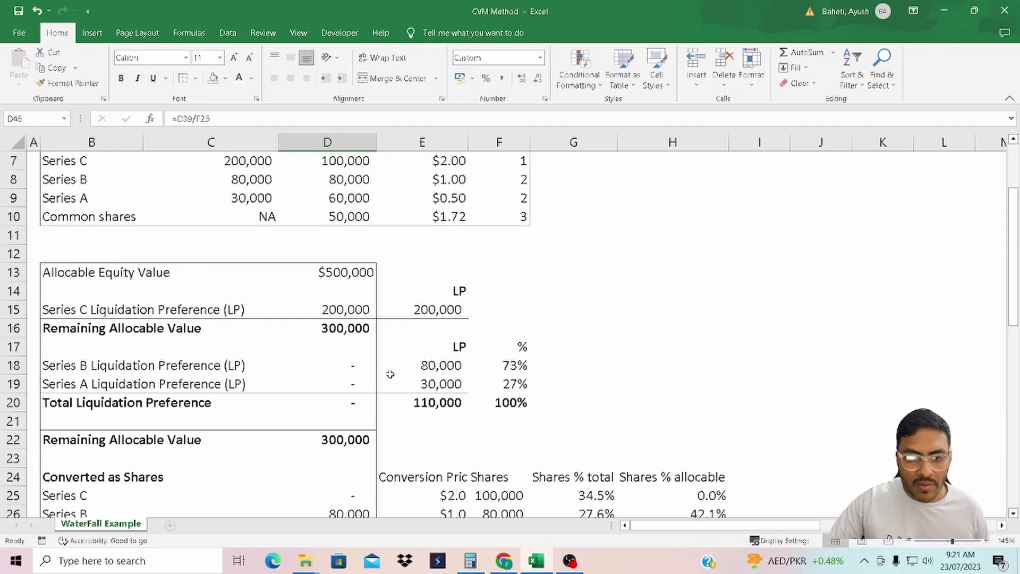
{"action": "scroll", "coordinate": [383, 375], "scroll_direction": "down", "scroll_amount": 2}
{"action": "left_click", "coordinate": [347, 272]}
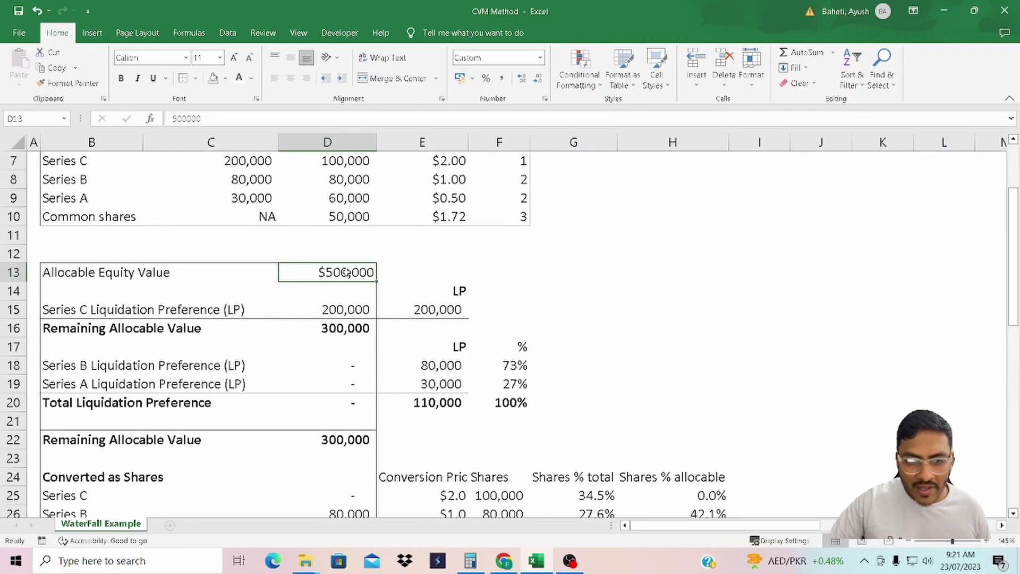
{"action": "type", "text": "100"}
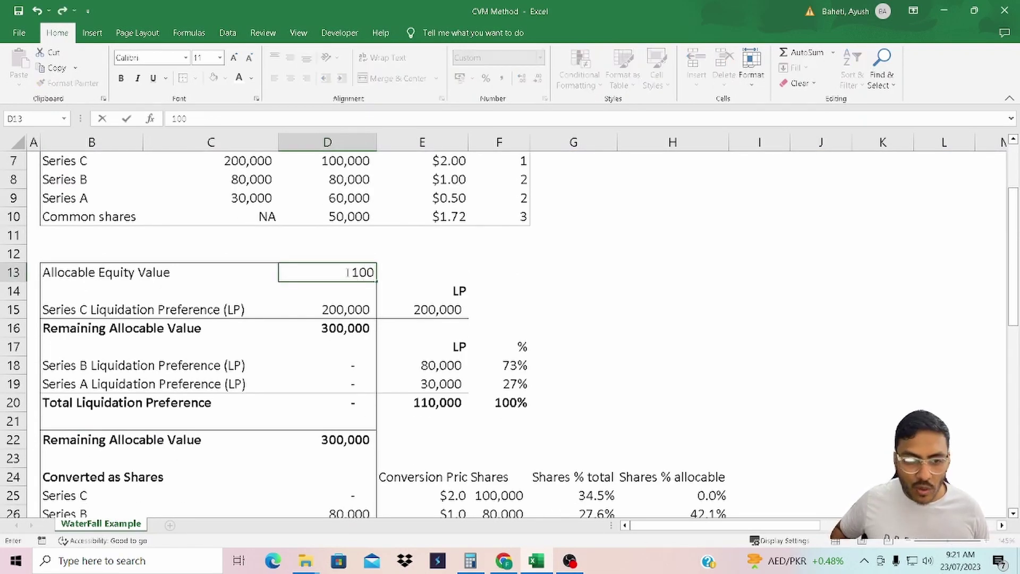
{"action": "type", "text": "0000"}
{"action": "key", "text": "Return"}
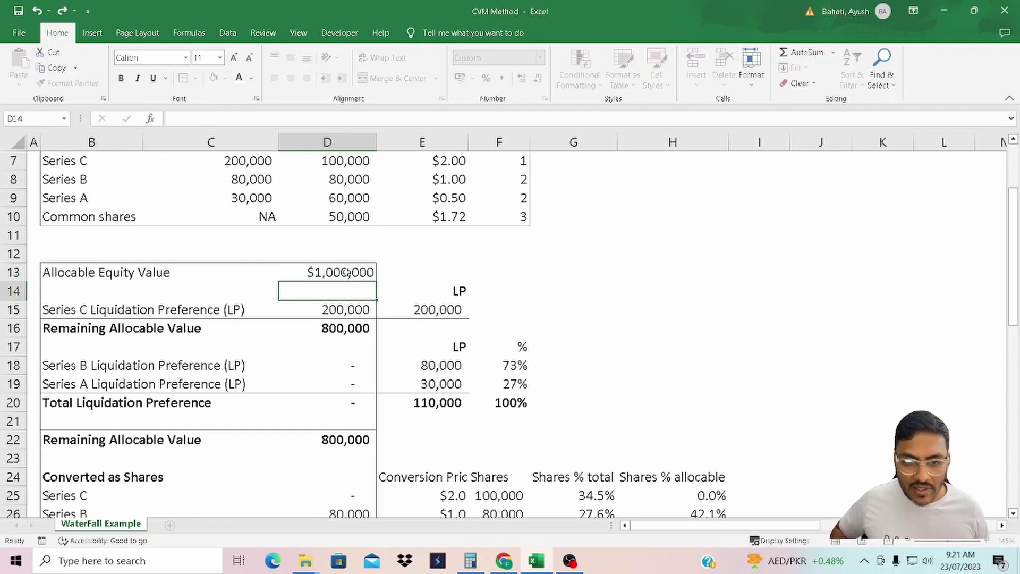
{"action": "left_click", "coordinate": [347, 272]}
- Copy the common shares per-share result from D49 and paste it as a value into the common shares OIP cell E10
{"action": "scroll", "coordinate": [425, 380], "scroll_direction": "down", "scroll_amount": 9}
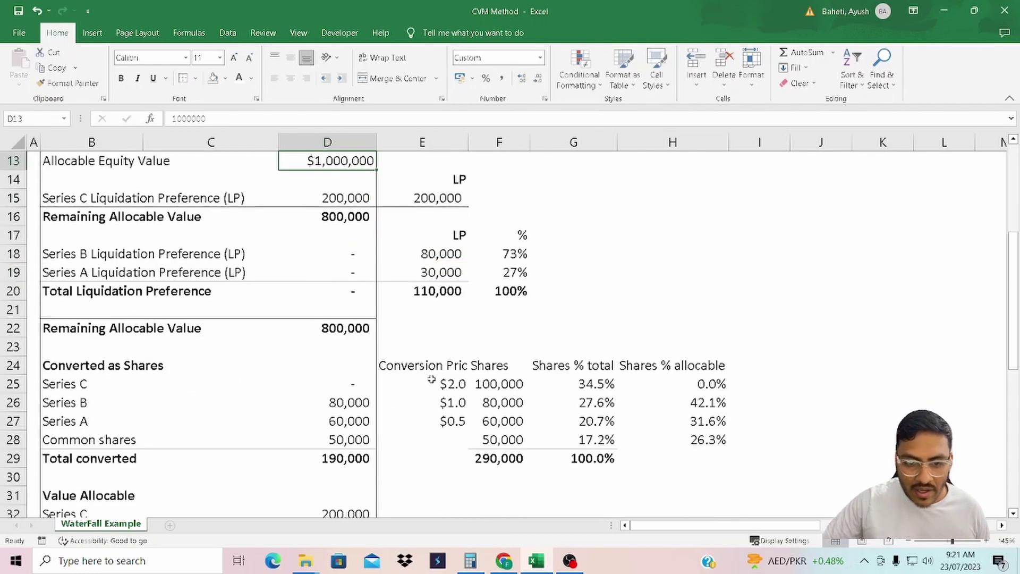
{"action": "left_click", "coordinate": [362, 439]}
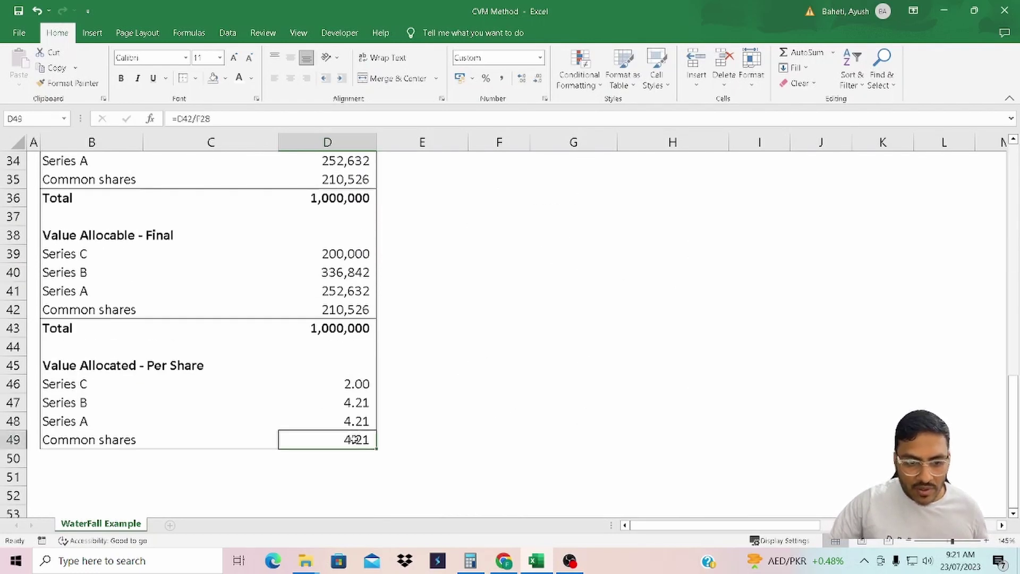
{"action": "key", "text": "ctrl+c"}
{"action": "scroll", "coordinate": [524, 405], "scroll_direction": "up", "scroll_amount": 11}
{"action": "left_click", "coordinate": [441, 338]}
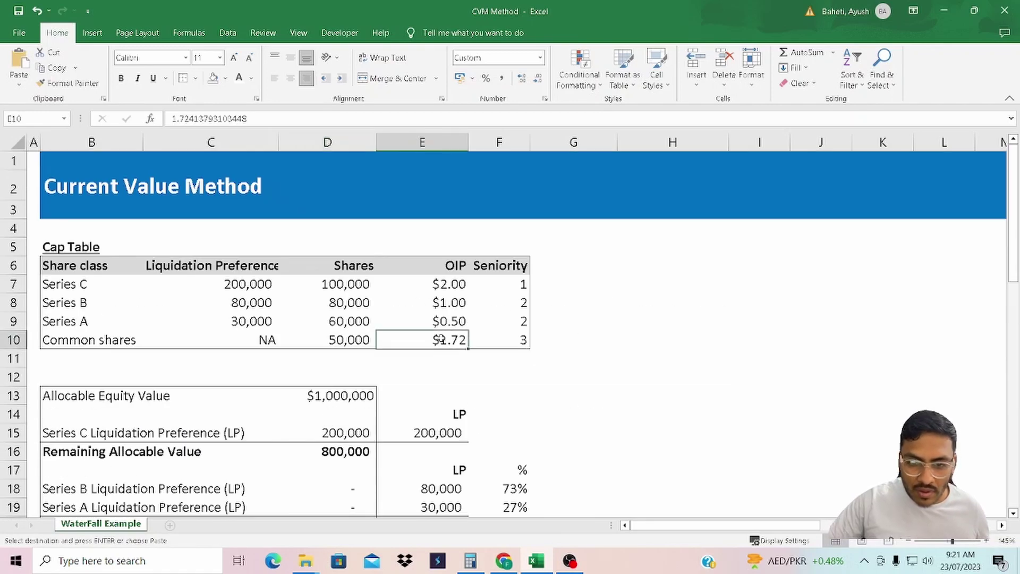
{"action": "key", "text": "ctrl+alt+v"}
{"action": "key", "text": "v"}
{"action": "key", "text": "Return"}
{"action": "key", "text": "Escape"}
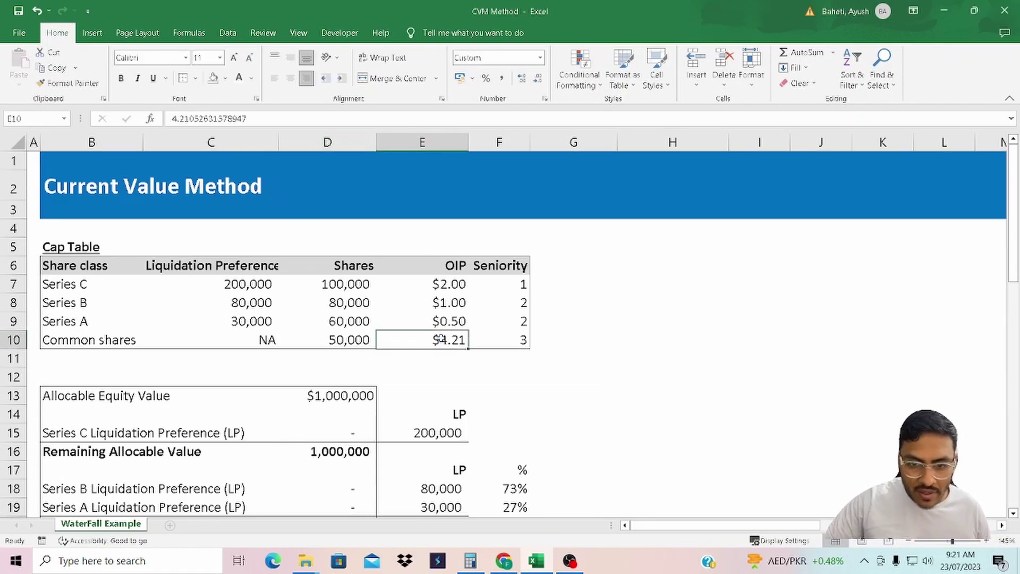
- Examine the recalculated Series C per-share value in D46 together with the converted shares and value allocations
{"action": "scroll", "coordinate": [444, 343], "scroll_direction": "down", "scroll_amount": 12}
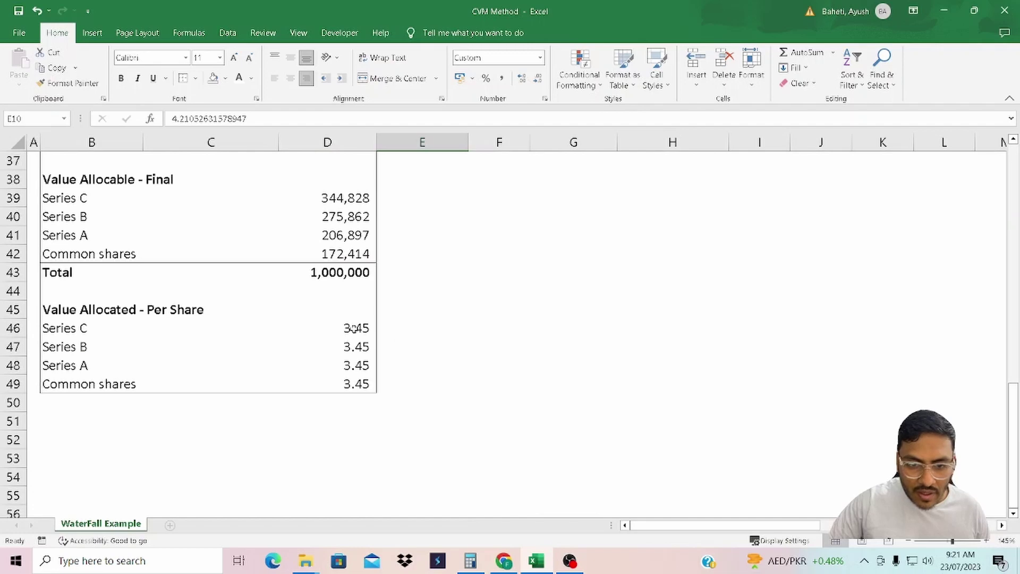
{"action": "left_click", "coordinate": [355, 329]}
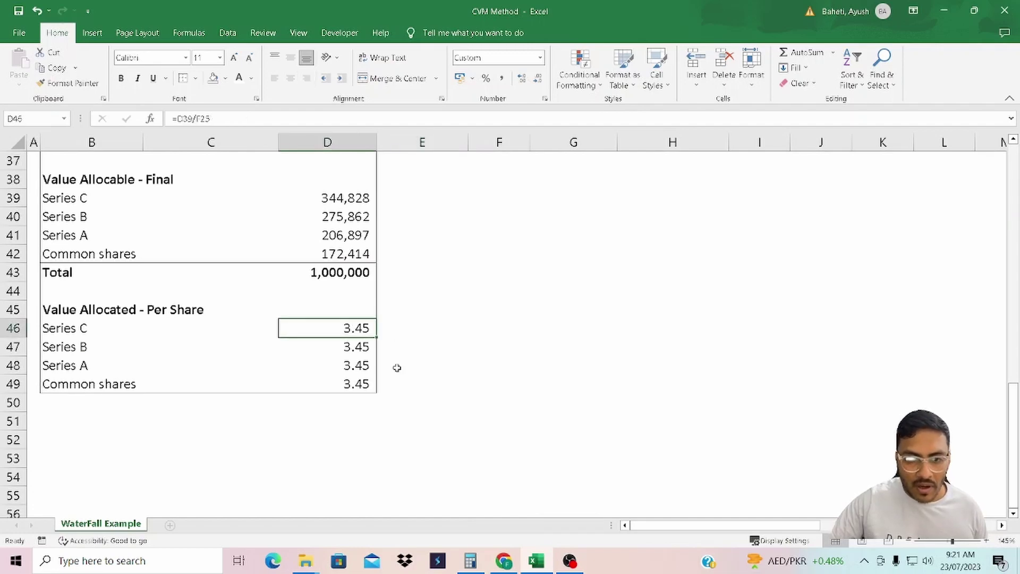
{"action": "scroll", "coordinate": [397, 367], "scroll_direction": "up", "scroll_amount": 1}
{"action": "scroll", "coordinate": [397, 368], "scroll_direction": "up", "scroll_amount": 8}
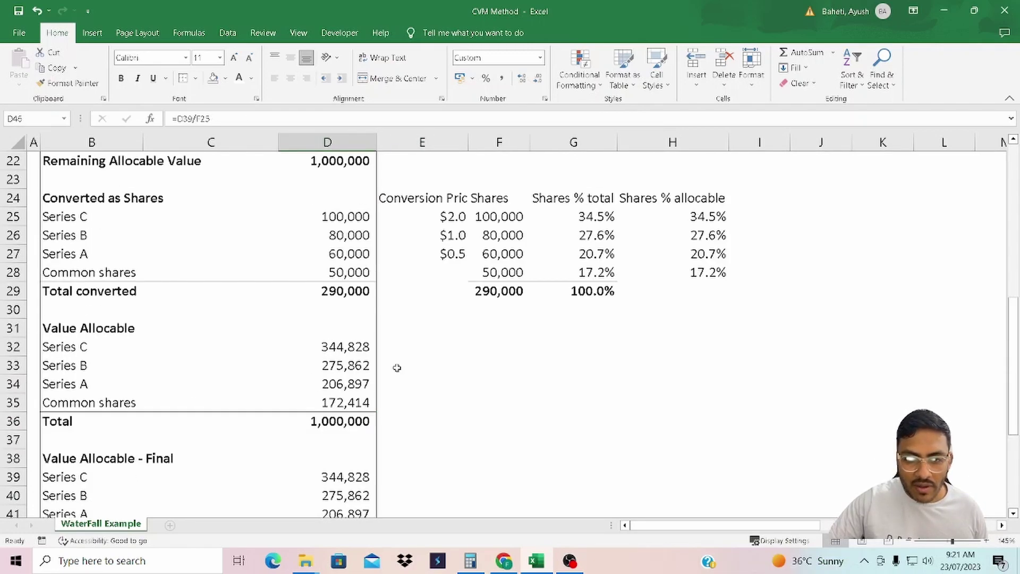
{"action": "scroll", "coordinate": [397, 368], "scroll_direction": "down", "scroll_amount": 4}
{"action": "scroll", "coordinate": [355, 421], "scroll_direction": "down", "scroll_amount": 3}
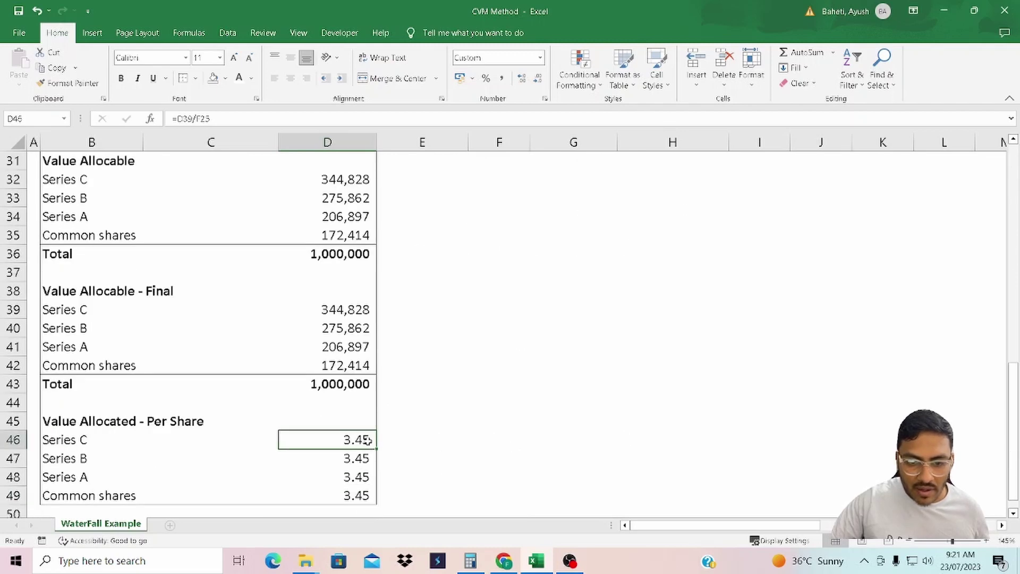
- Update the common shares OIP in E10 again by pasting the recalculated per-share result from D49 as a value
{"action": "key", "text": "ctrl+c"}
{"action": "left_click", "coordinate": [353, 491]}
{"action": "key", "text": "ctrl+v"}
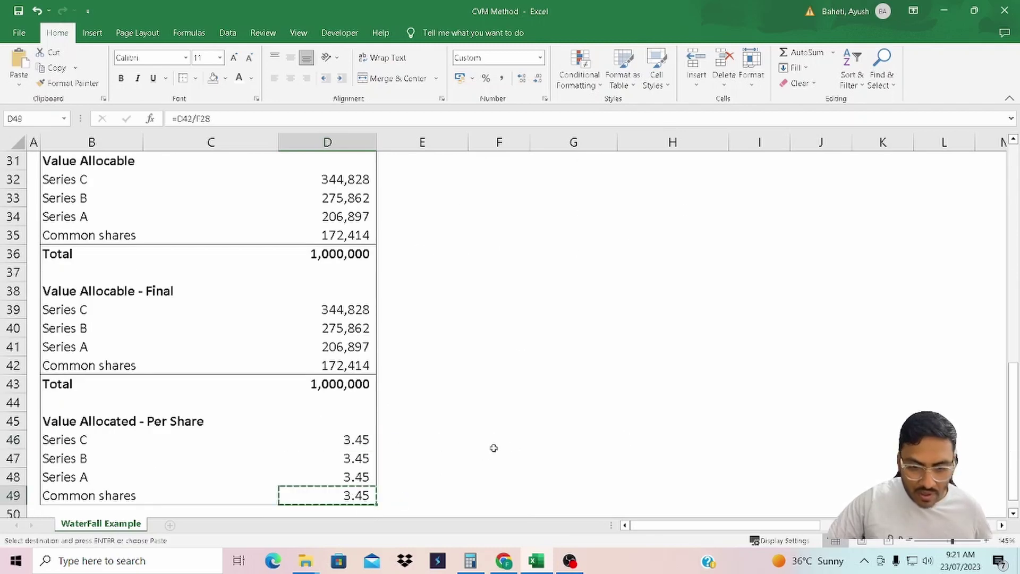
{"action": "scroll", "coordinate": [510, 372], "scroll_direction": "up", "scroll_amount": 10}
{"action": "left_click", "coordinate": [448, 340]}
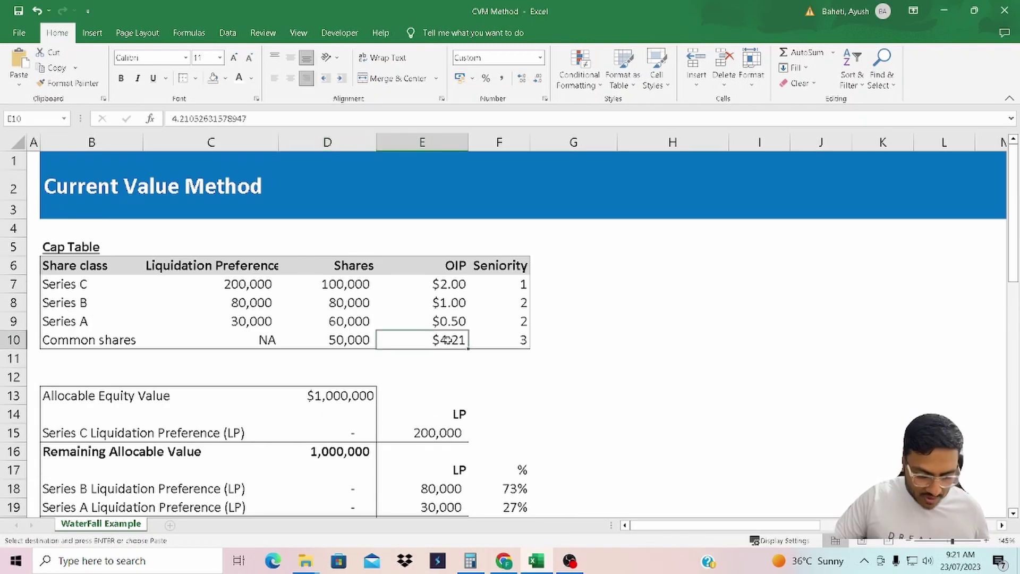
{"action": "key", "text": "ctrl+alt+v"}
{"action": "key", "text": "v"}
{"action": "key", "text": "Return"}
- Review the per-share values by class against the cap table, liquidation preferences, converted shares and final allocation
{"action": "scroll", "coordinate": [610, 367], "scroll_direction": "down", "scroll_amount": 12}
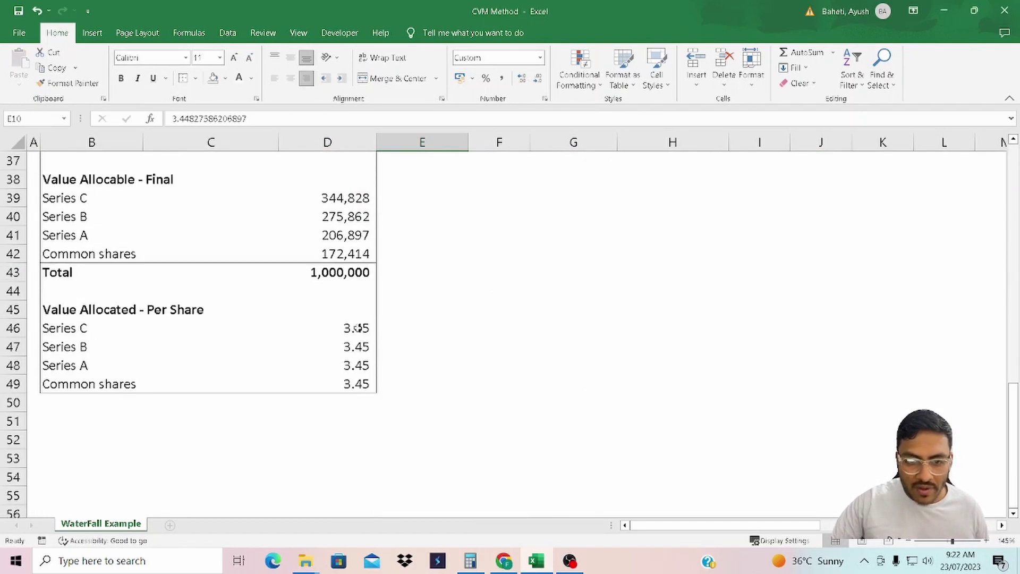
{"action": "left_click", "coordinate": [358, 328]}
{"action": "scroll", "coordinate": [440, 375], "scroll_direction": "up", "scroll_amount": 11}
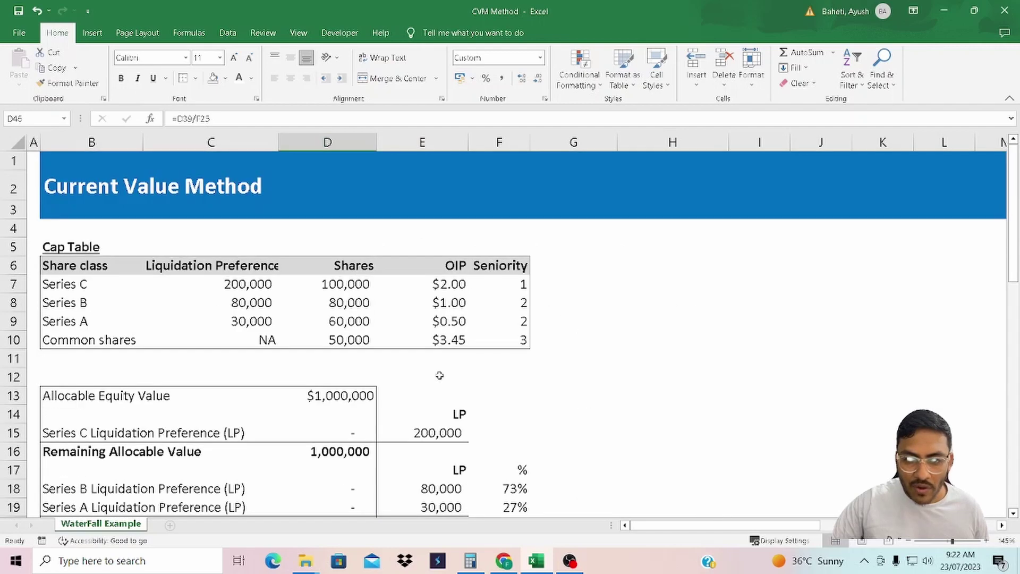
{"action": "scroll", "coordinate": [440, 375], "scroll_direction": "down", "scroll_amount": 11}
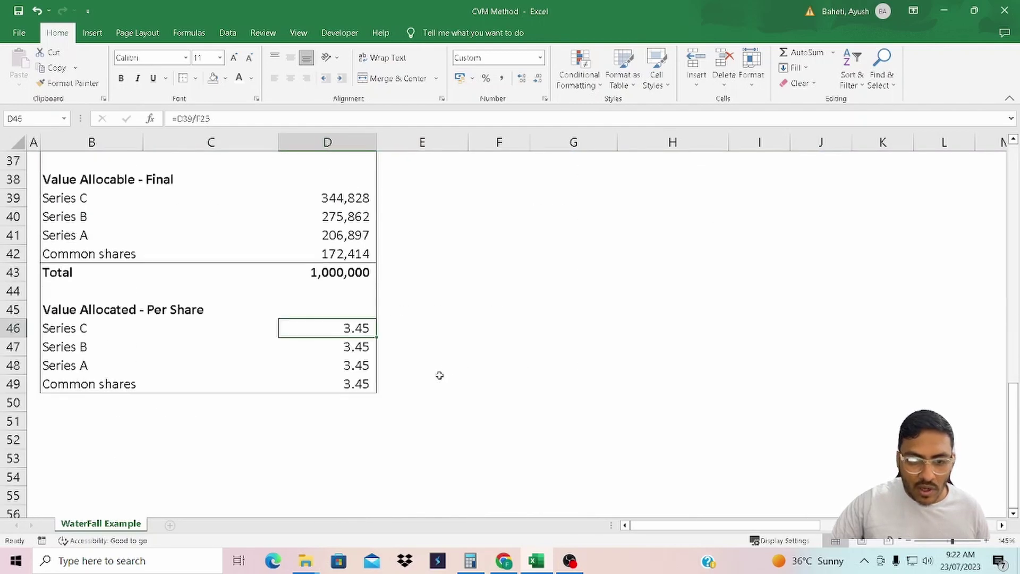
{"action": "scroll", "coordinate": [424, 373], "scroll_direction": "up", "scroll_amount": 7}
{"action": "scroll", "coordinate": [425, 373], "scroll_direction": "down", "scroll_amount": 8}
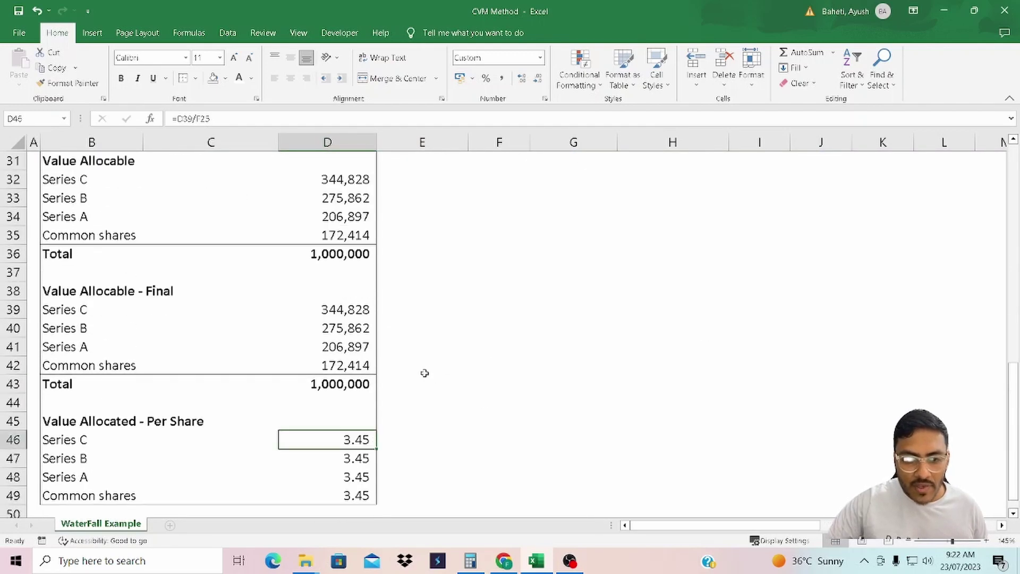
{"action": "left_click", "coordinate": [189, 323]}
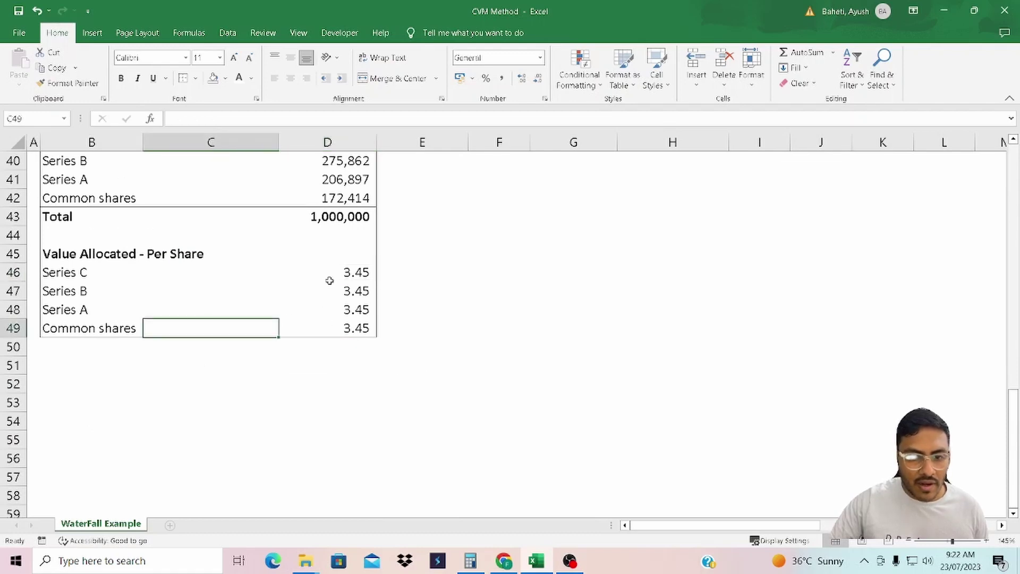
{"action": "left_click", "coordinate": [332, 276]}
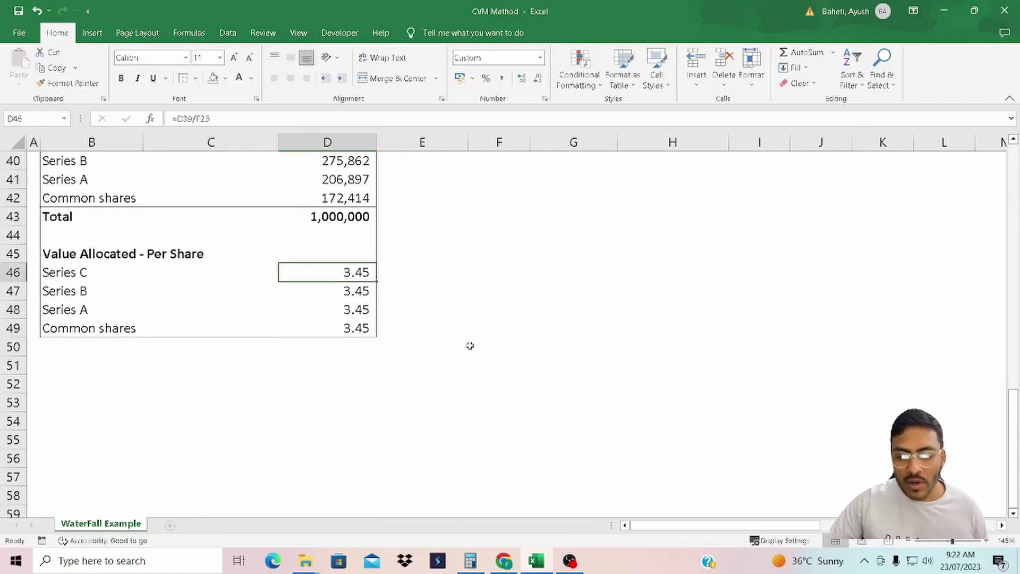
{"action": "scroll", "coordinate": [469, 346], "scroll_direction": "up", "scroll_amount": 9}
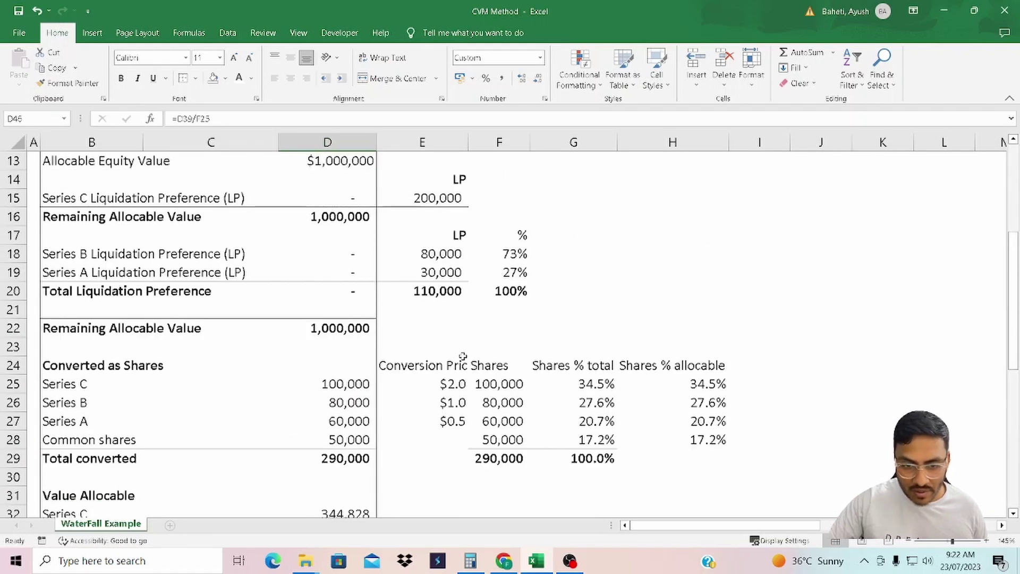
{"action": "scroll", "coordinate": [463, 356], "scroll_direction": "down", "scroll_amount": 6}
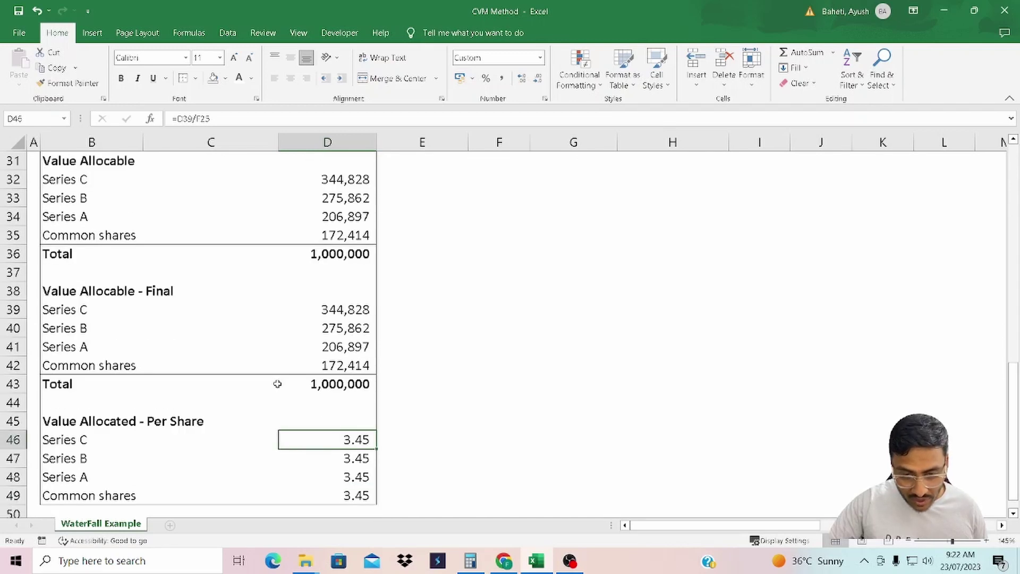
{"action": "scroll", "coordinate": [277, 383], "scroll_direction": "down", "scroll_amount": 2}
{"action": "scroll", "coordinate": [412, 351], "scroll_direction": "up", "scroll_amount": 12}
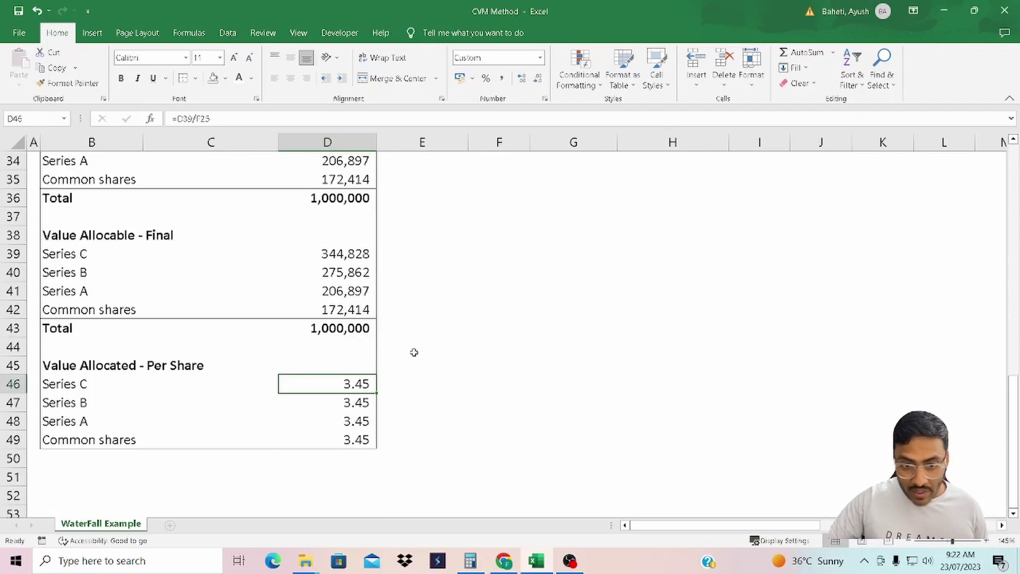
{"action": "scroll", "coordinate": [287, 343], "scroll_direction": "down", "scroll_amount": 13}
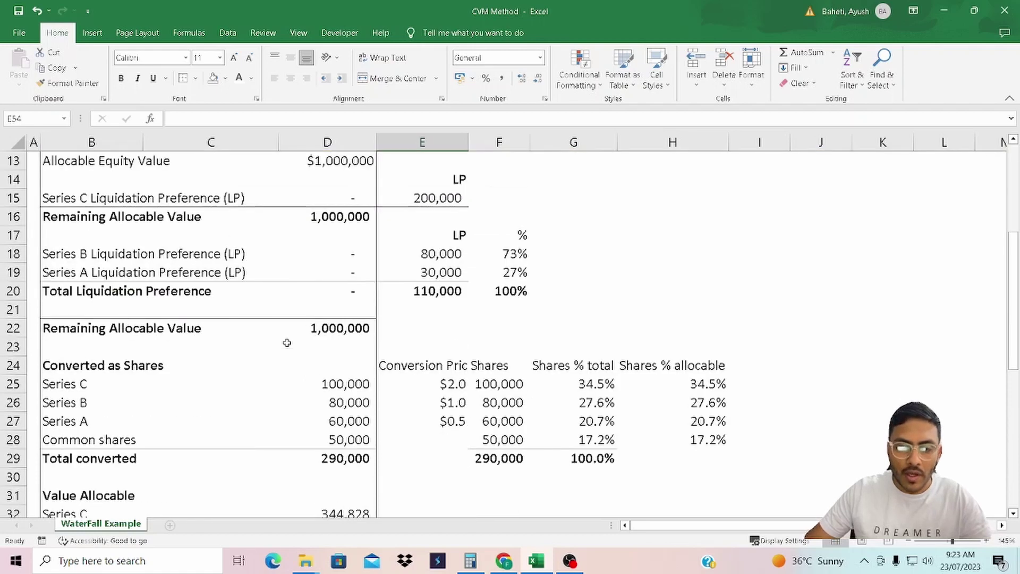
{"action": "scroll", "coordinate": [286, 343], "scroll_direction": "up", "scroll_amount": 13}
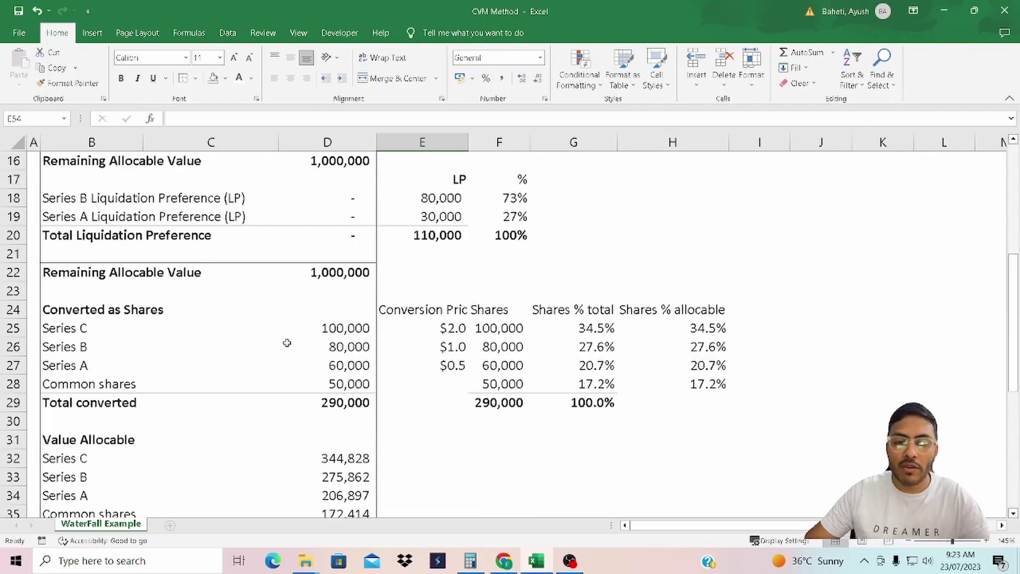